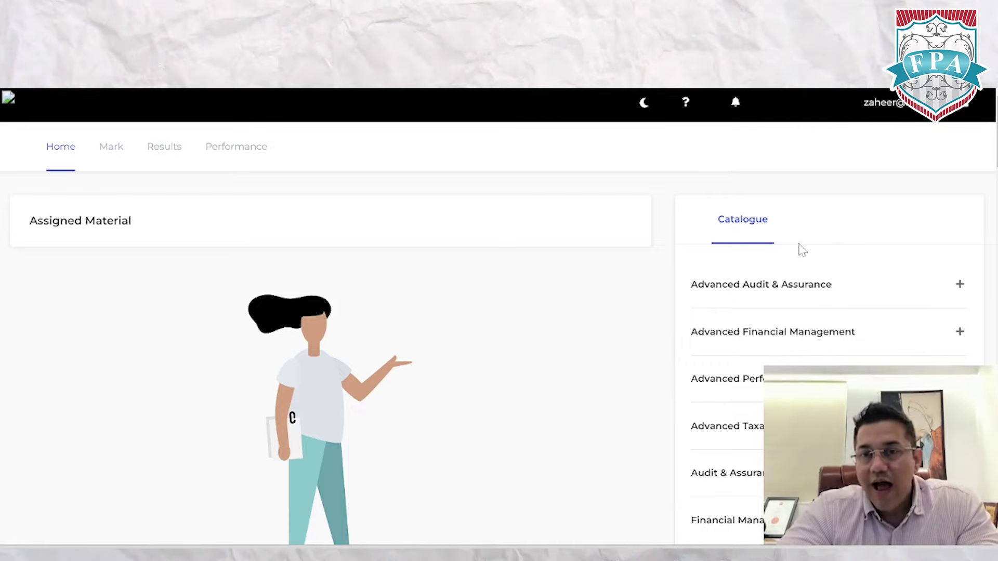
scroll(333, 338, "down", 9)
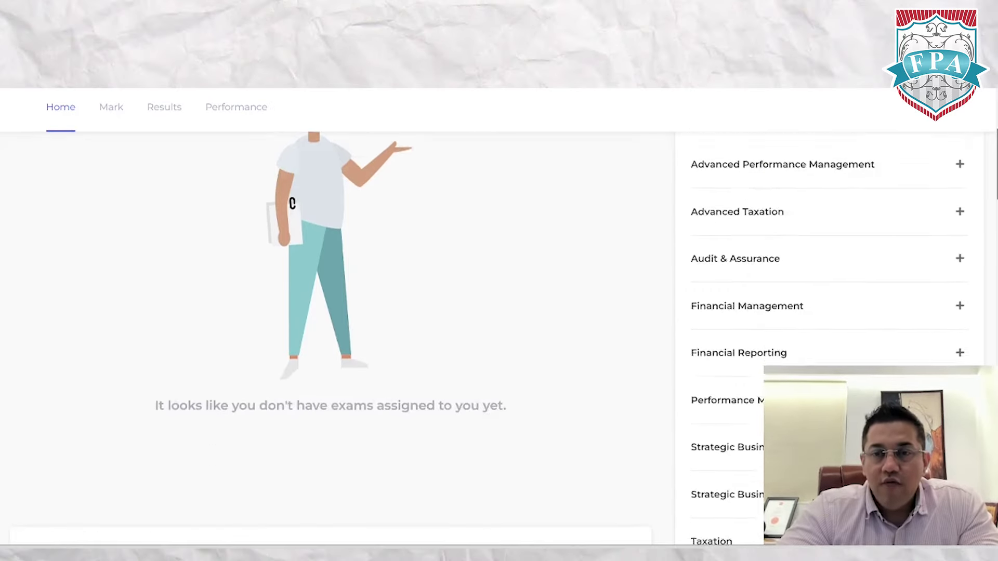
scroll(333, 338, "up", 6)
scroll(486, 338, "up", 2)
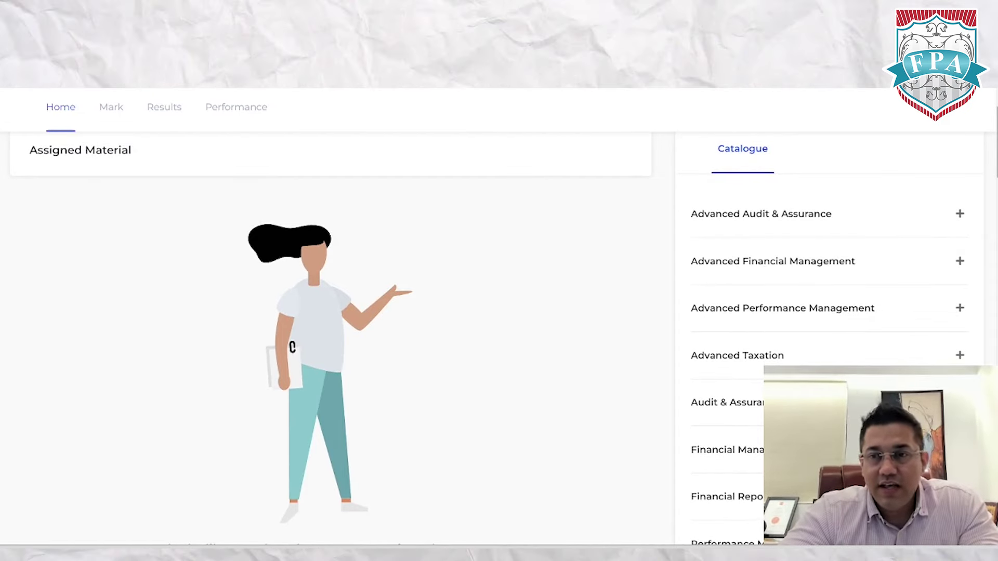
scroll(740, 284, "down", 3)
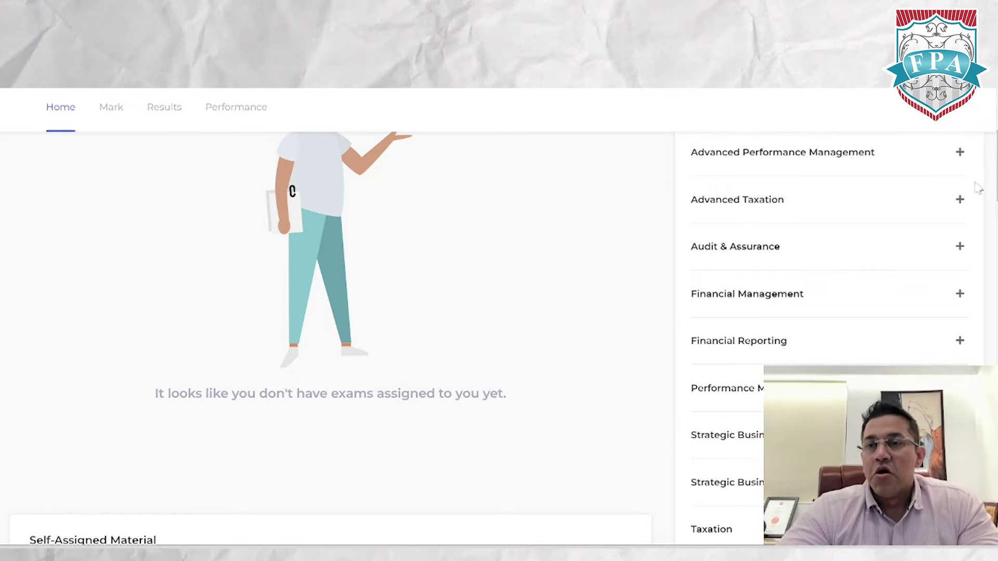
scroll(499, 312, "up", 5)
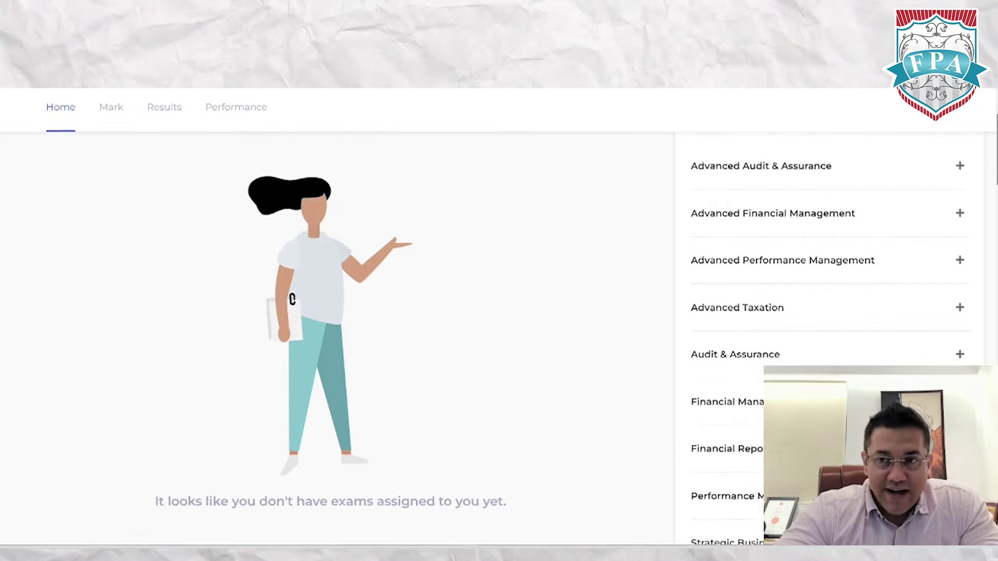
scroll(499, 311, "down", 1)
scroll(499, 312, "up", 2)
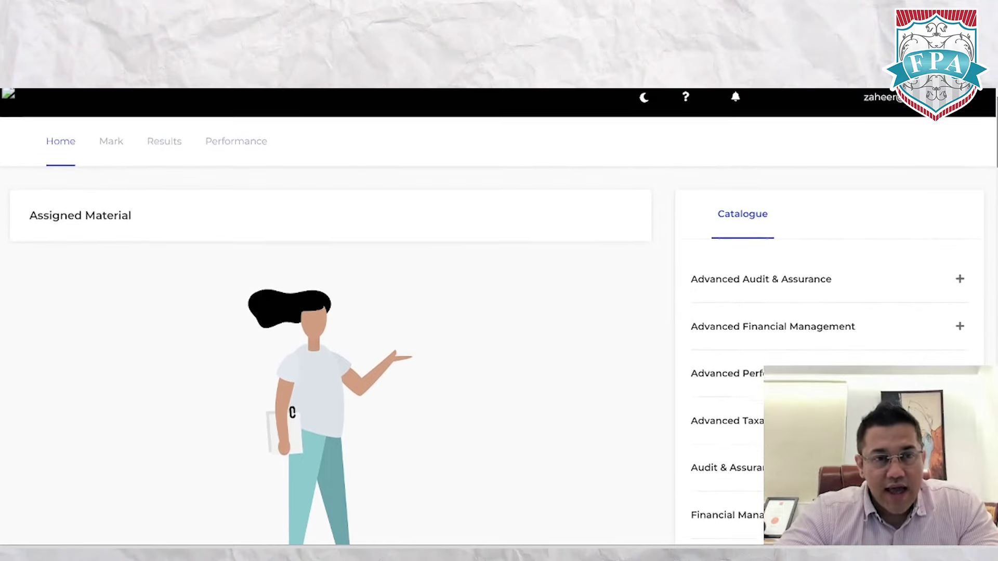
scroll(499, 312, "down", 2)
scroll(499, 312, "up", 1)
scroll(499, 312, "up", 1)
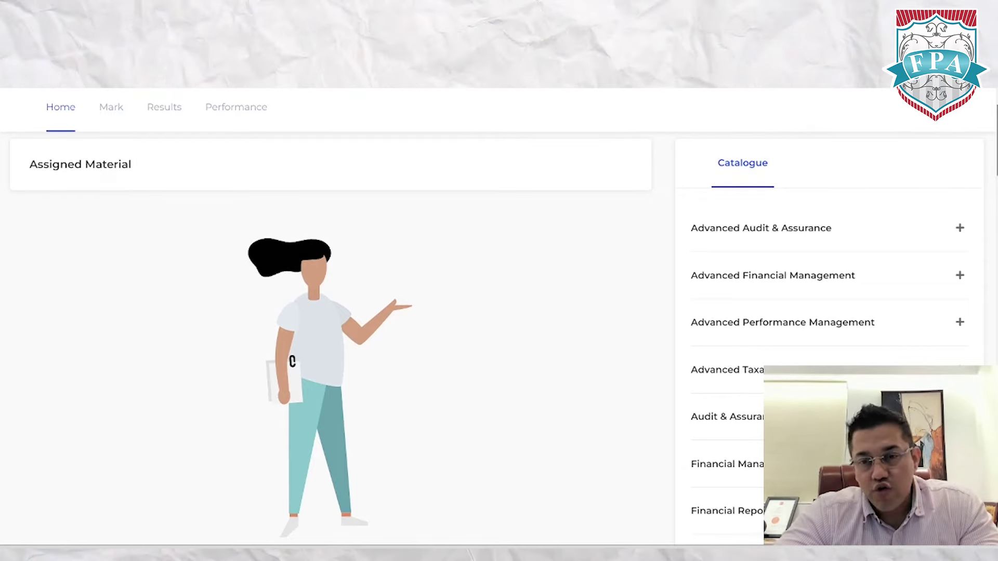
scroll(499, 338, "down", 3)
scroll(333, 338, "down", 5)
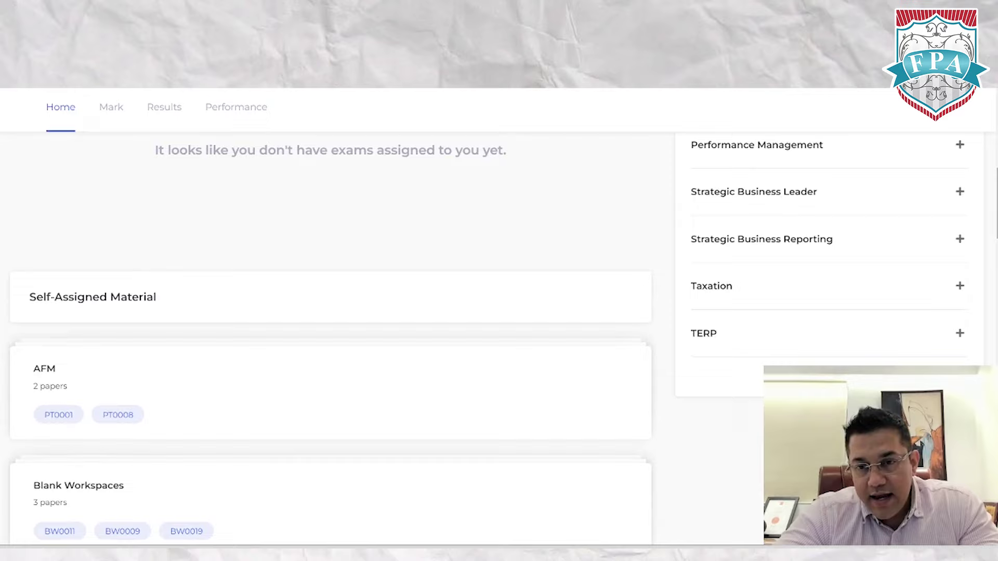
Step: Expand Taxation, then UK, then ACCA Official Resources in the catalogue
left_click(962, 289)
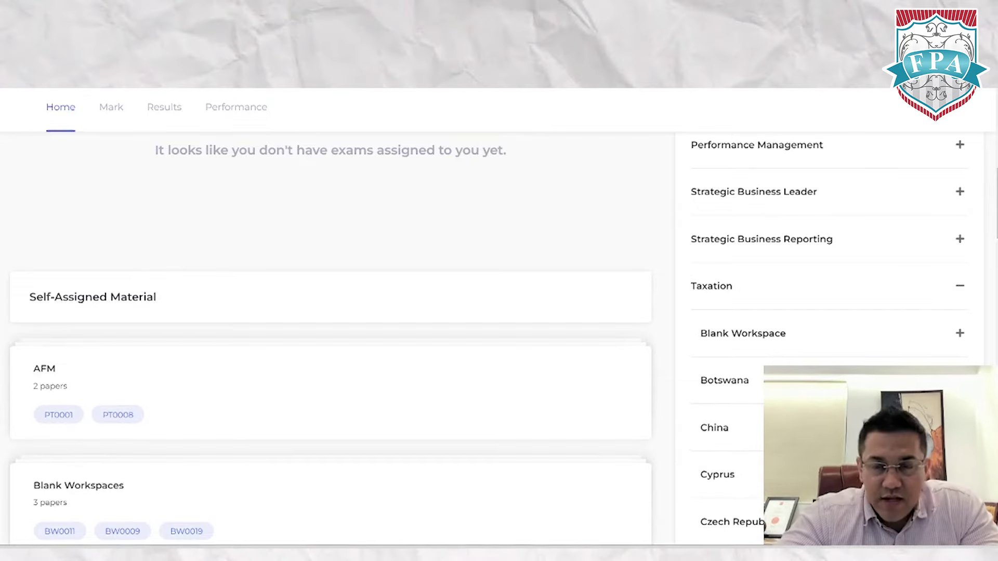
scroll(765, 528, "down", 8)
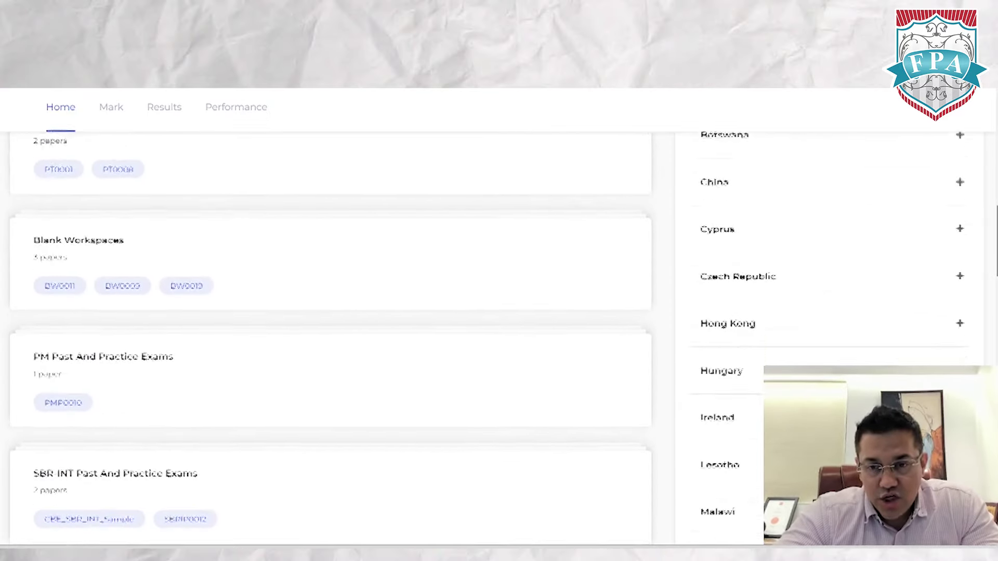
scroll(487, 337, "down", 6)
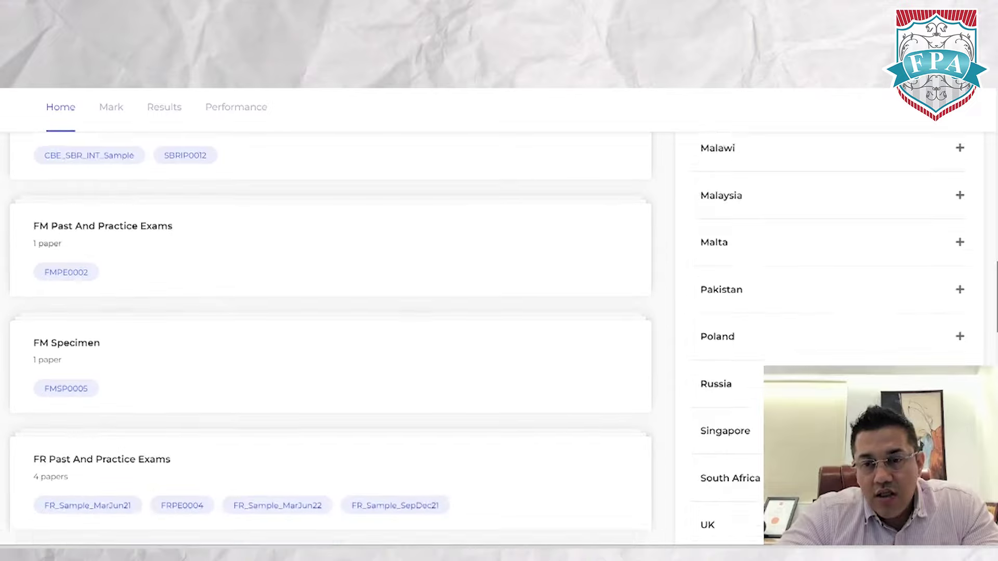
scroll(958, 346, "down", 2)
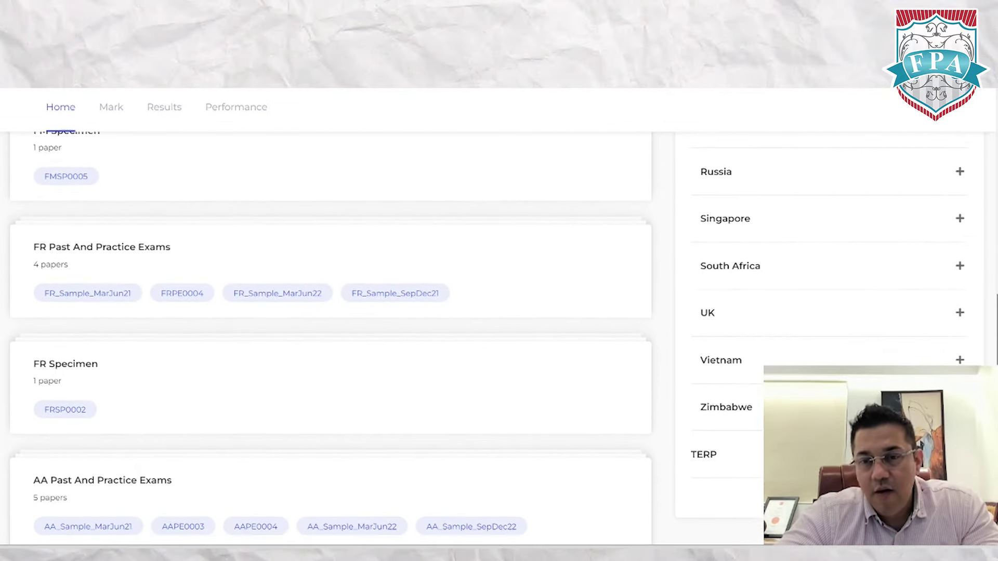
left_click(960, 318)
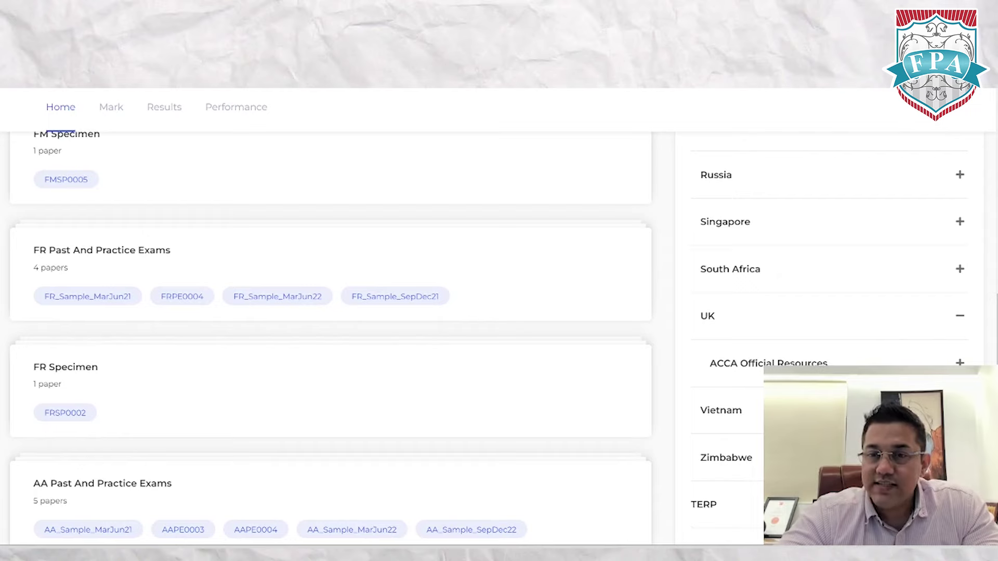
left_click(734, 377)
scroll(333, 338, "down", 4)
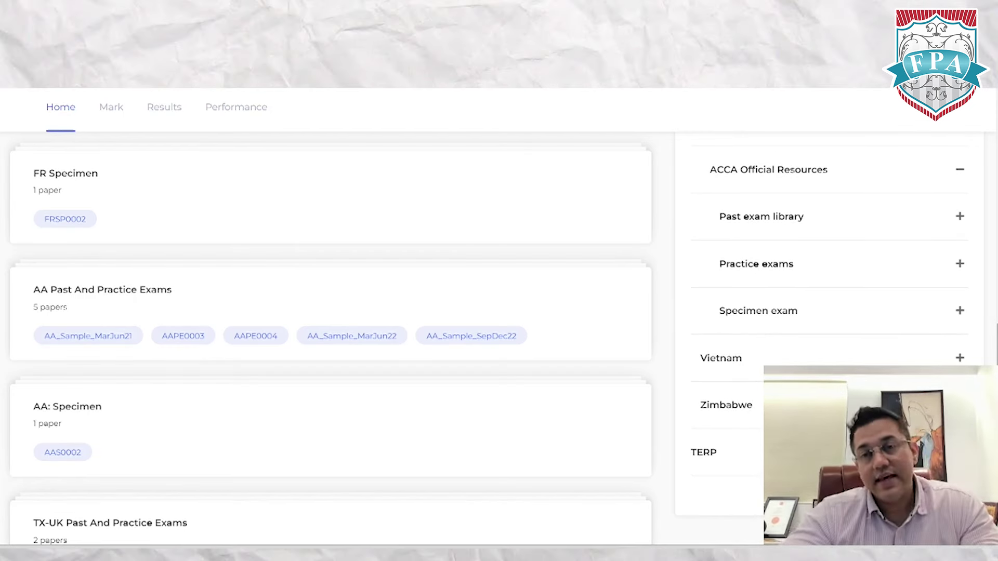
Step: Expand the TX-UK Past exam library, Practice exams and Specimen exam lists
left_click(958, 221)
scroll(951, 292, "down", 1)
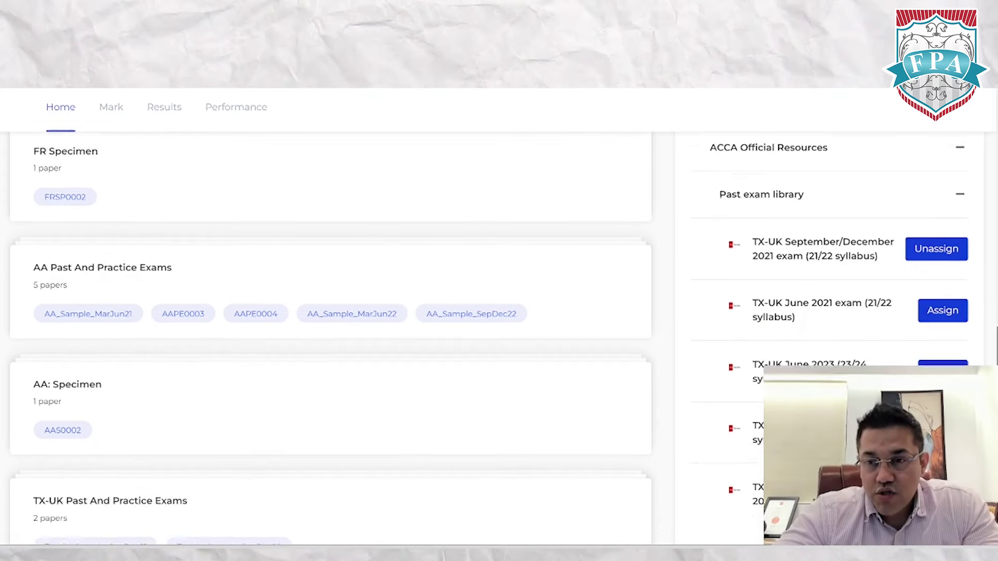
scroll(939, 208, "down", 3)
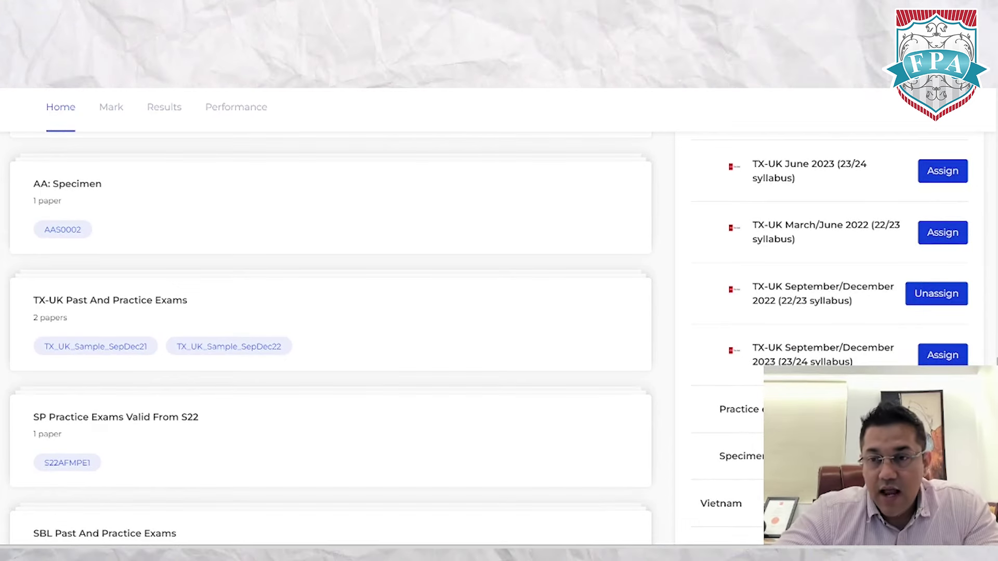
scroll(960, 358, "down", 1)
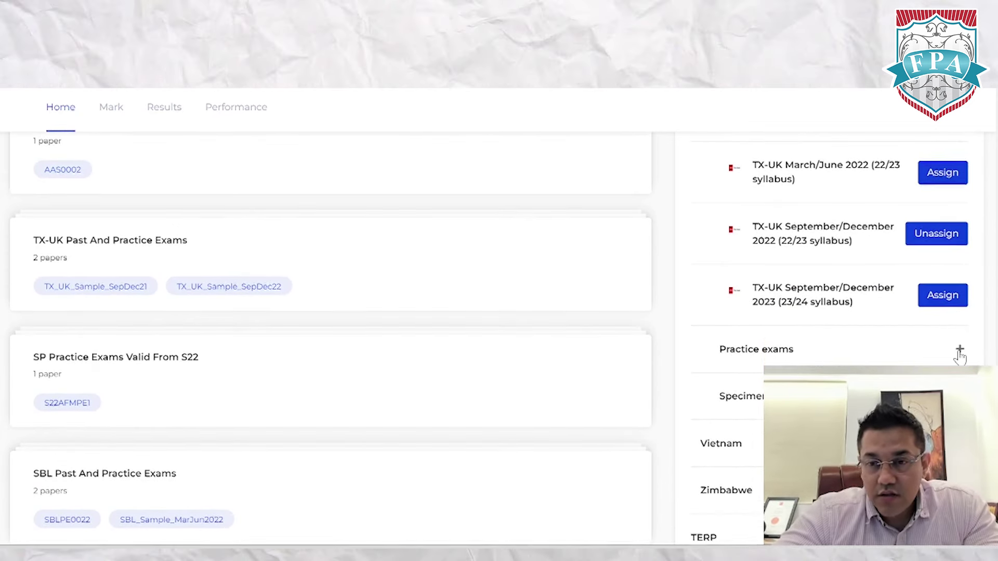
left_click(960, 352)
scroll(489, 338, "down", 2)
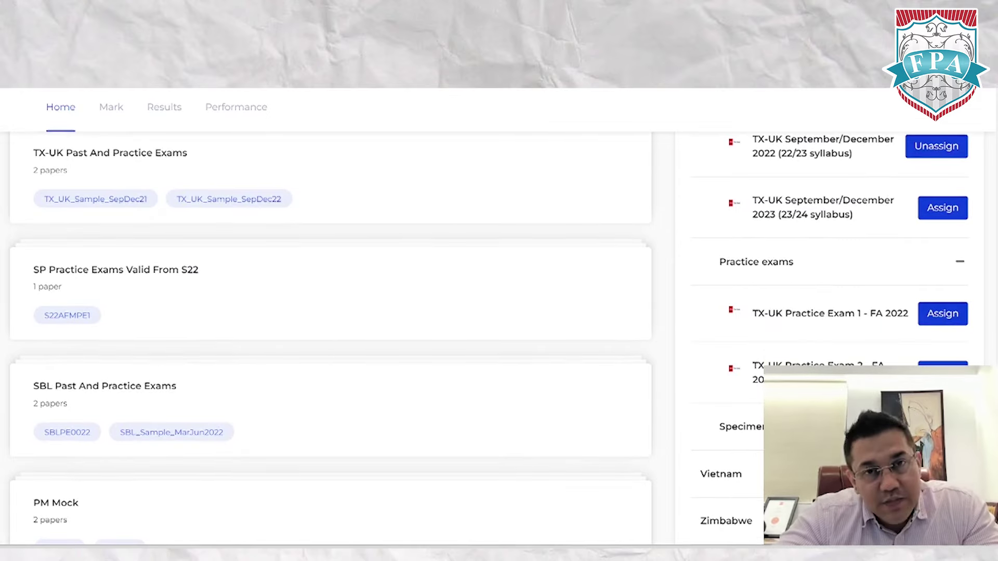
left_click(960, 426)
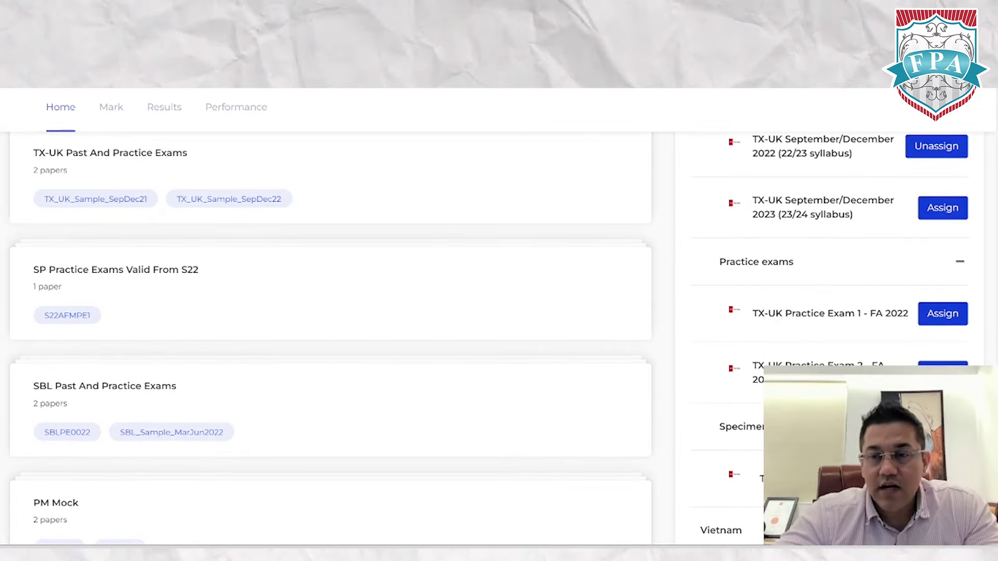
scroll(489, 338, "down", 1)
scroll(489, 338, "down", 1)
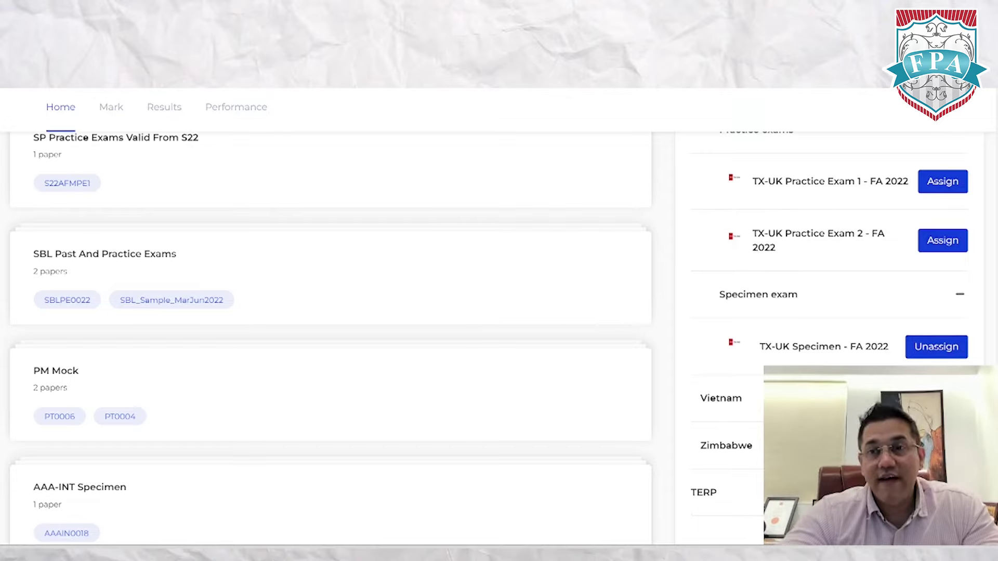
scroll(333, 338, "up", 9)
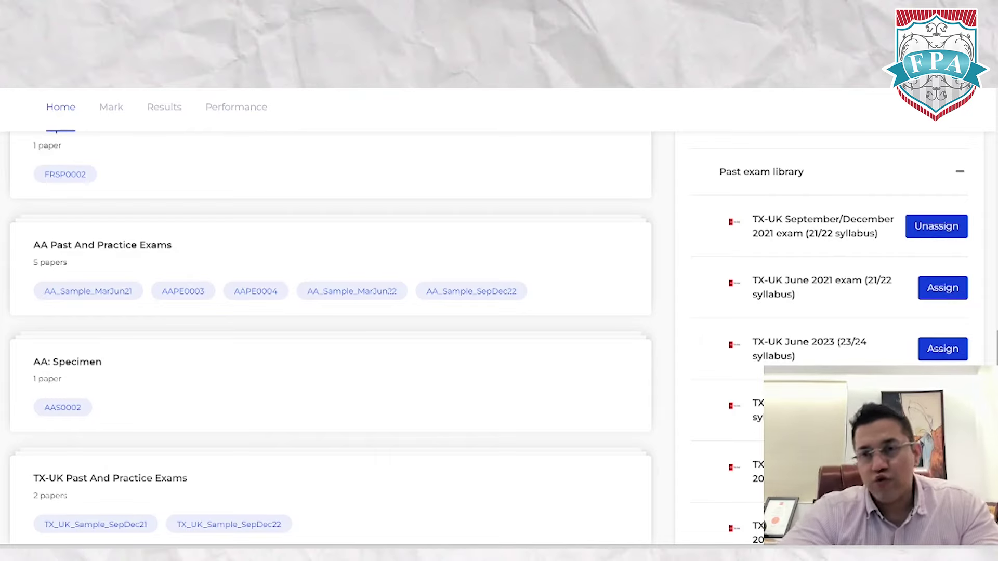
scroll(332, 338, "down", 5)
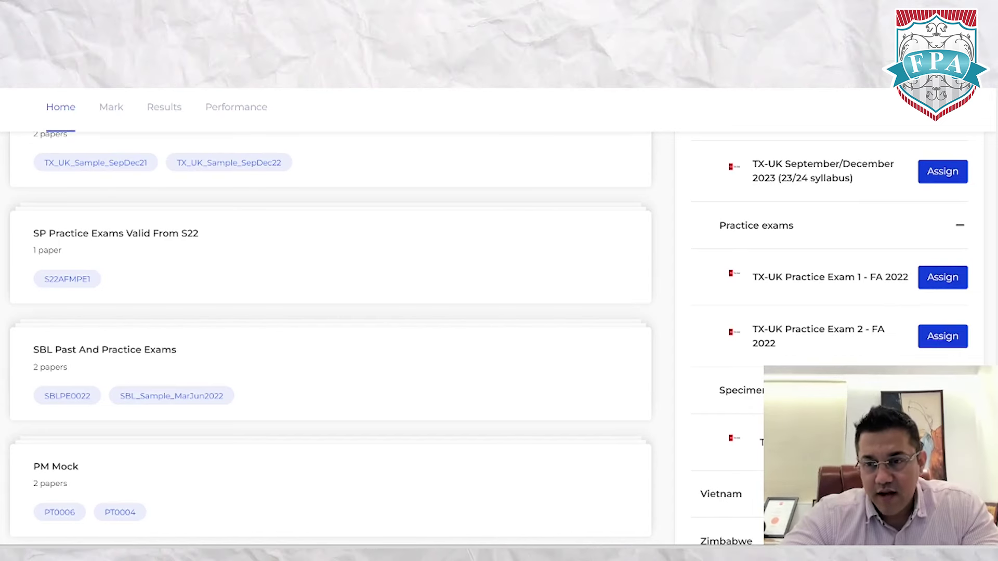
Step: Assign TX-UK Practice Exam 2 - FA 2022 and return to the Taxation section
scroll(909, 330, "down", 1)
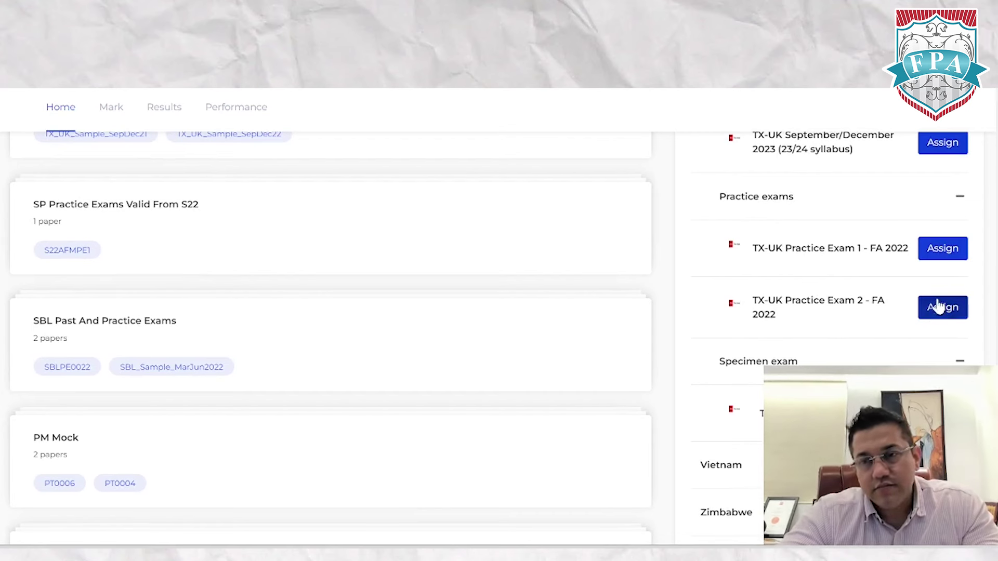
left_click(937, 317)
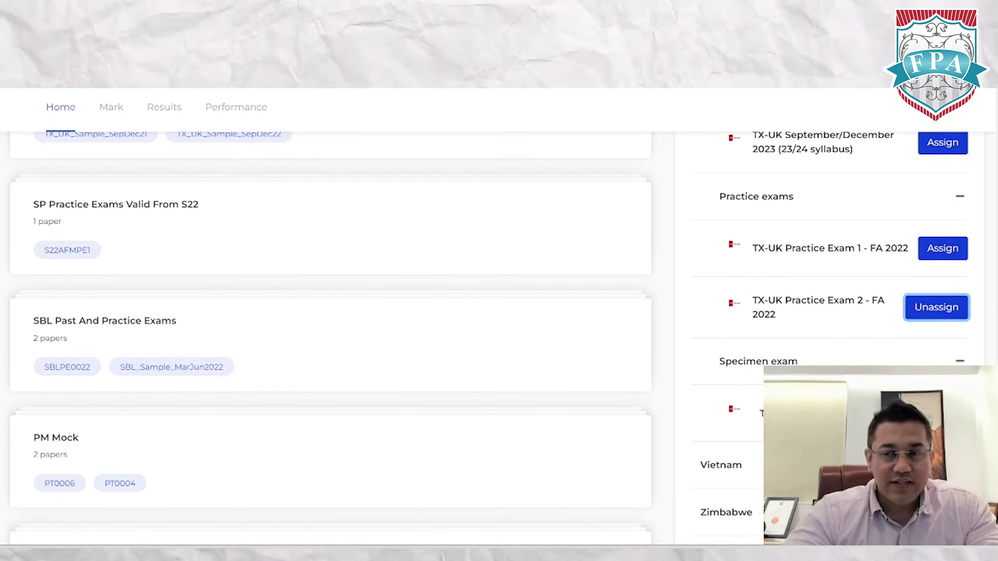
scroll(331, 338, "up", 10)
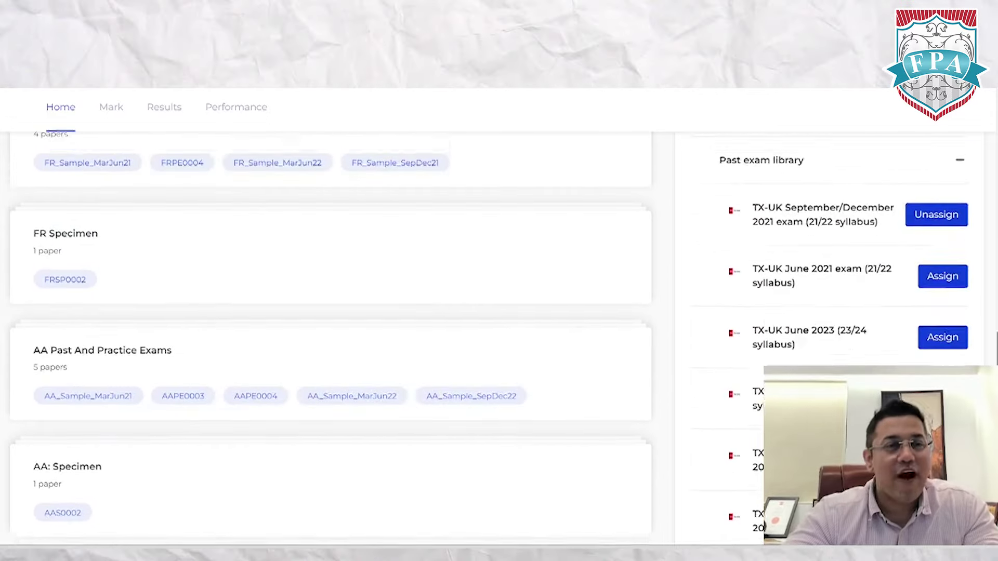
scroll(330, 338, "up", 8)
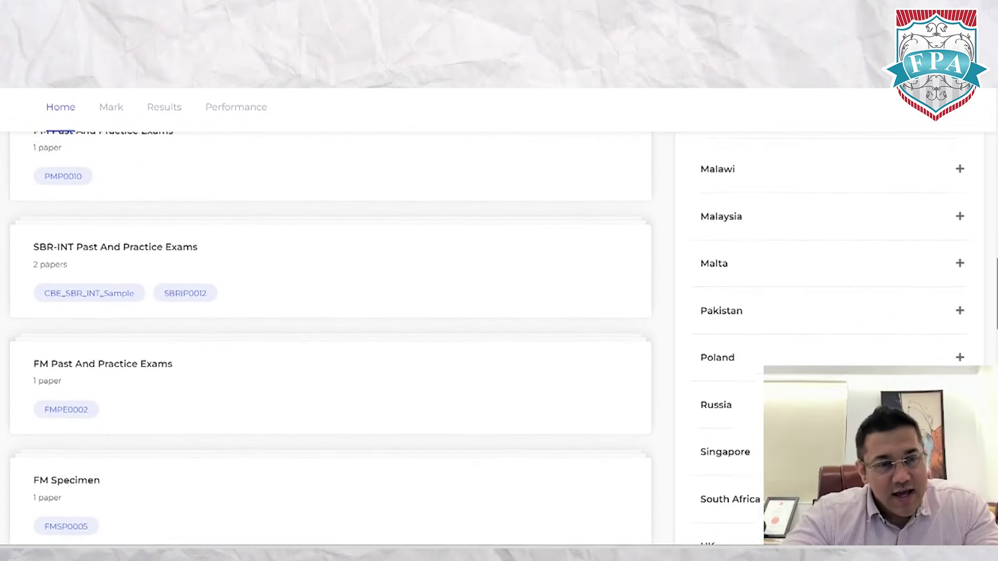
scroll(331, 338, "up", 2)
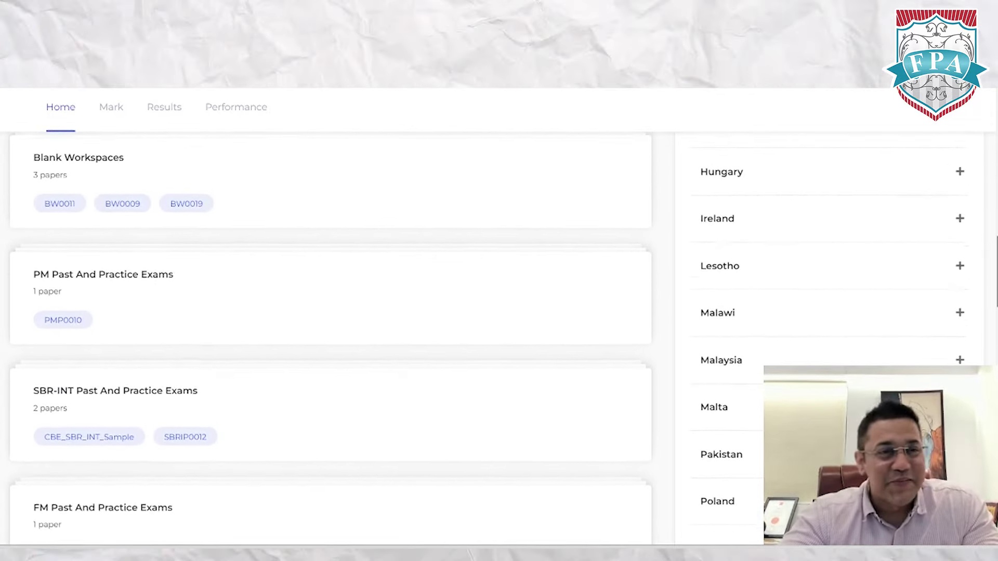
scroll(331, 337, "up", 5)
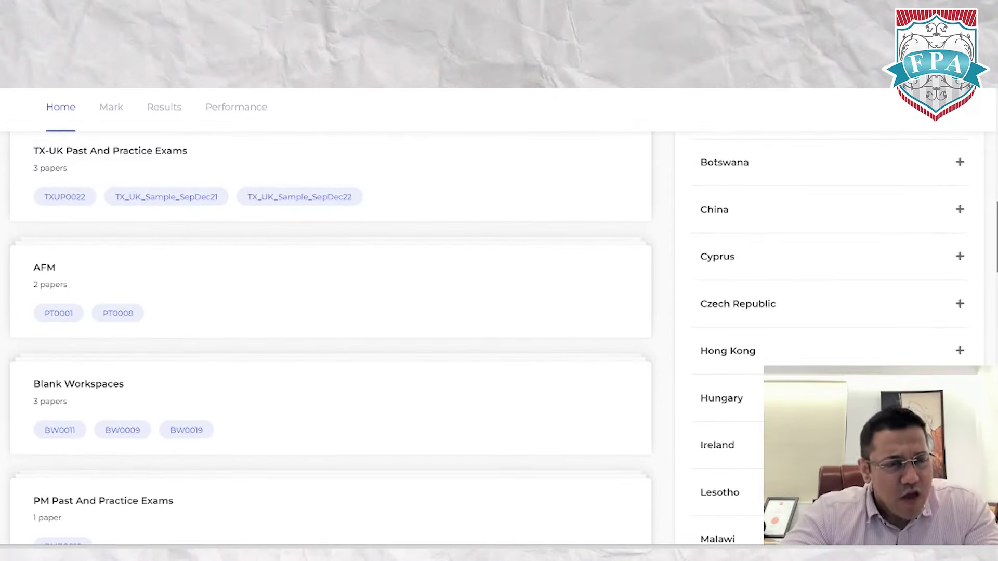
scroll(331, 338, "up", 2)
scroll(331, 338, "down", 1)
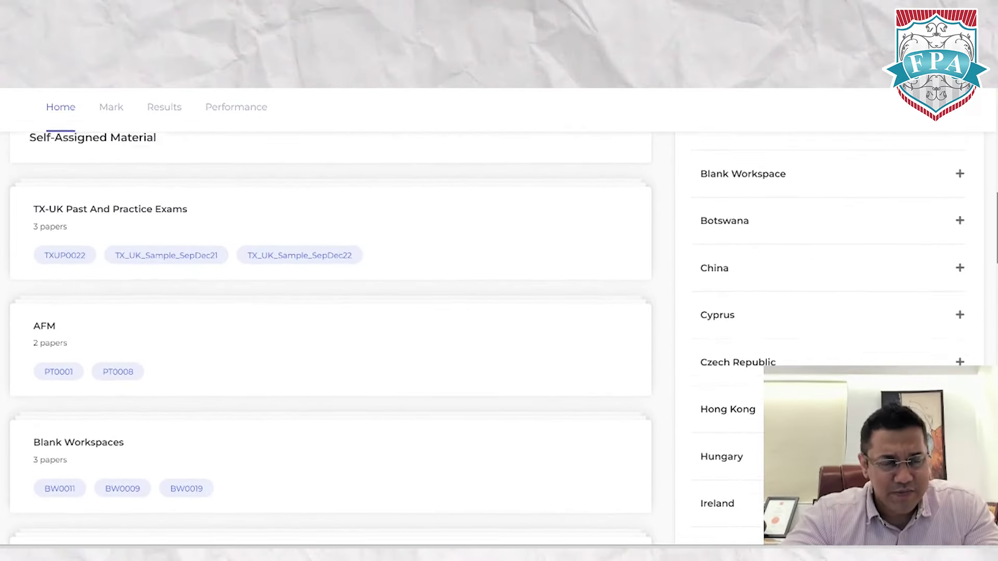
scroll(331, 338, "down", 6)
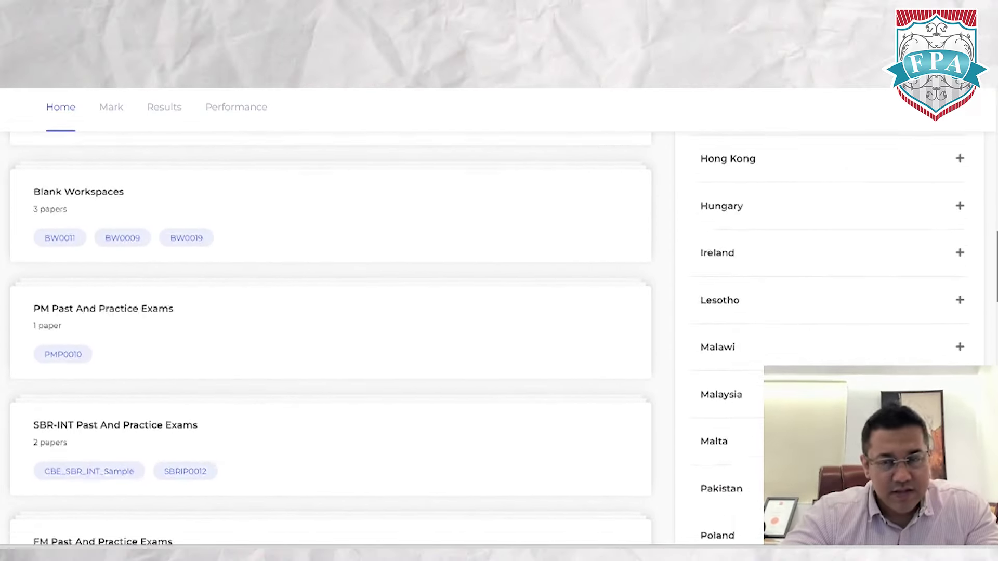
scroll(331, 338, "down", 9)
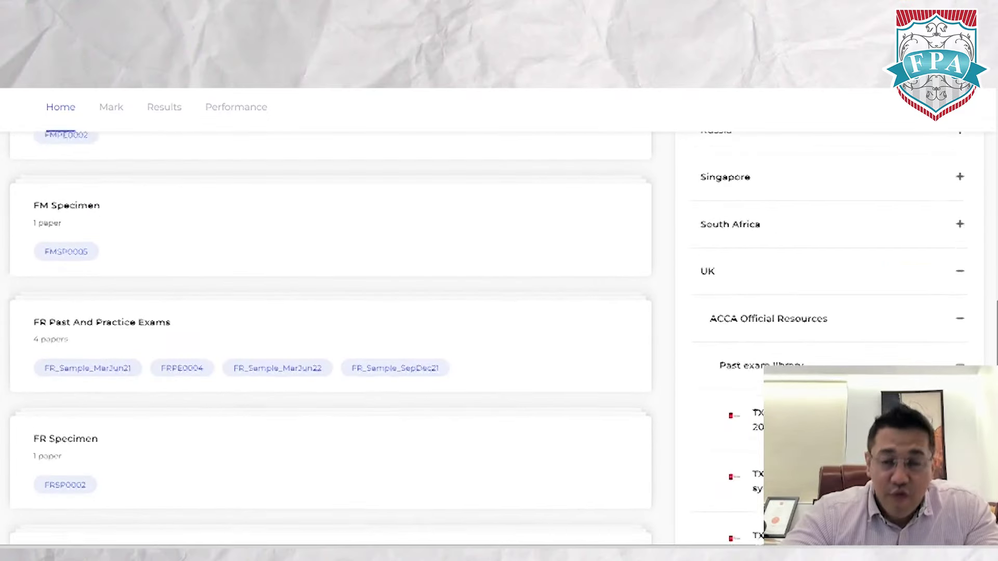
scroll(330, 338, "up", 1)
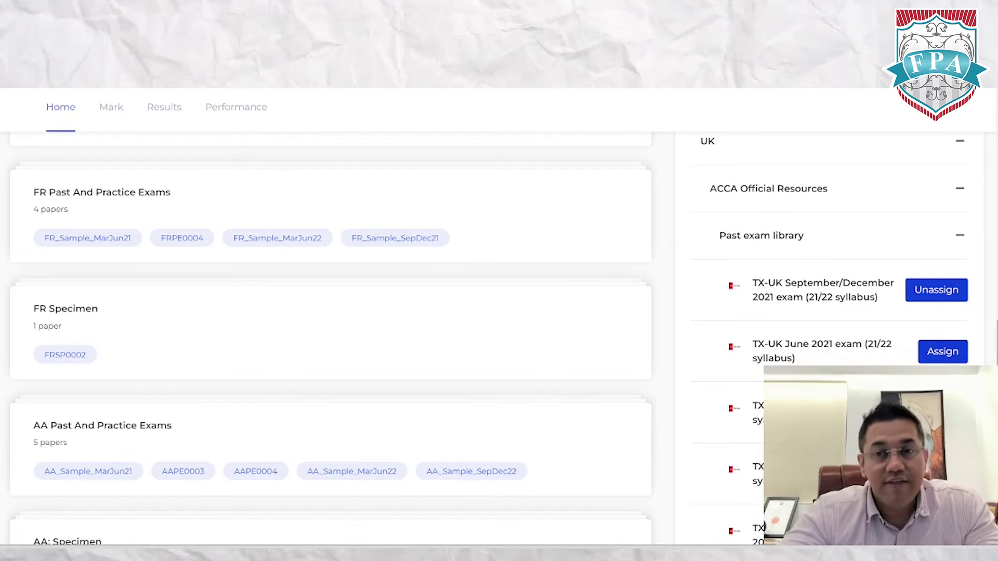
scroll(994, 248, "up", 15)
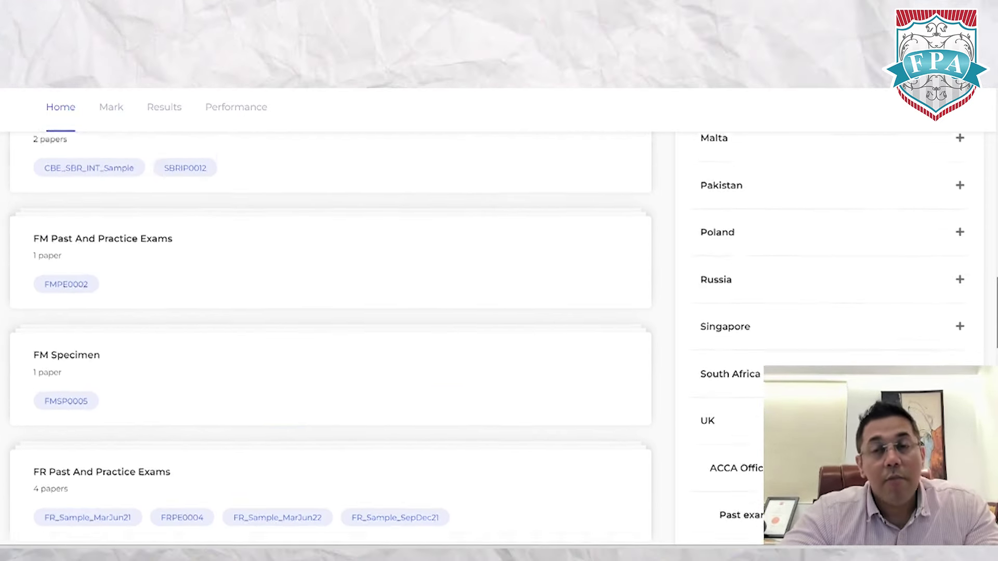
left_click_drag(995, 248, 982, 178)
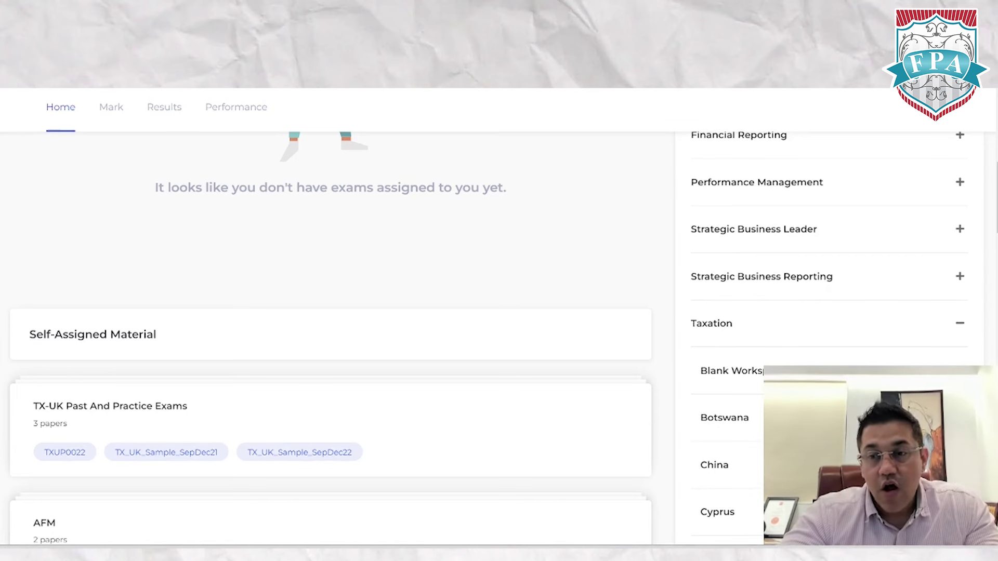
Step: Expand Taxation's Blank Workspace list to reveal Blank Constructed Response: Taxation
left_click(730, 371)
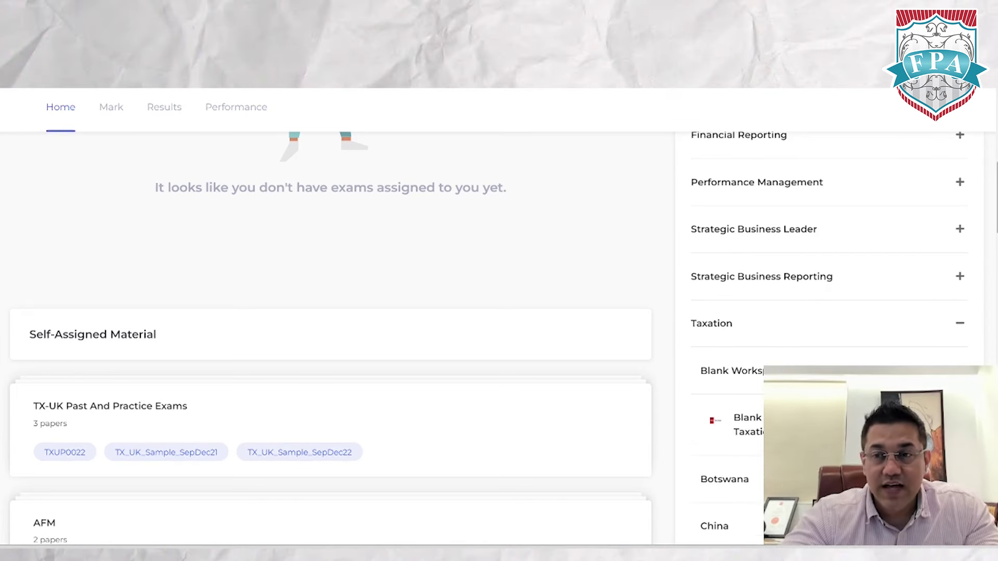
scroll(333, 338, "down", 5)
scroll(909, 213, "up", 1)
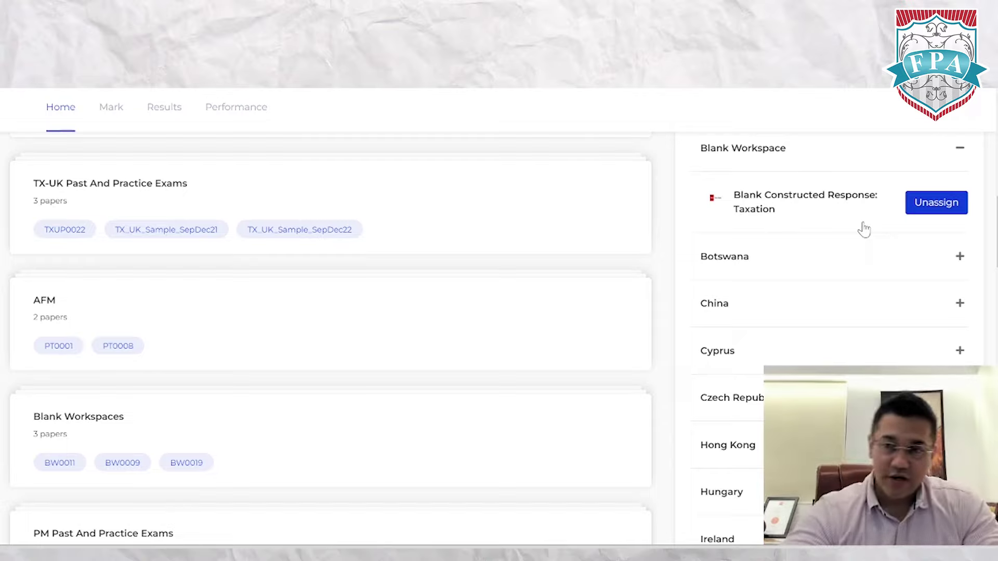
Step: Expand the TX-UK: Specimen card and start TX-UK Specimen - FA 2022
scroll(333, 338, "down", 20)
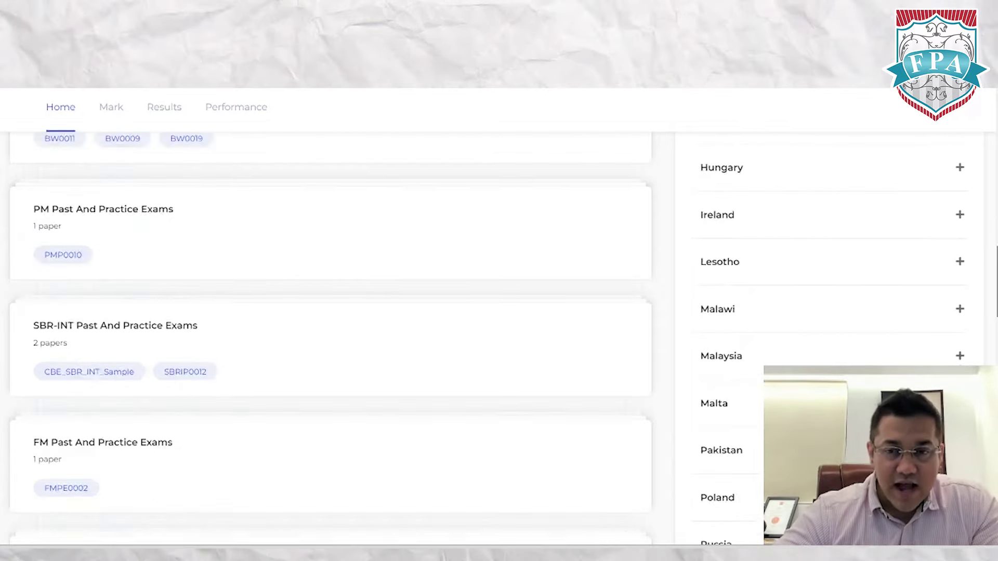
scroll(333, 338, "down", 10)
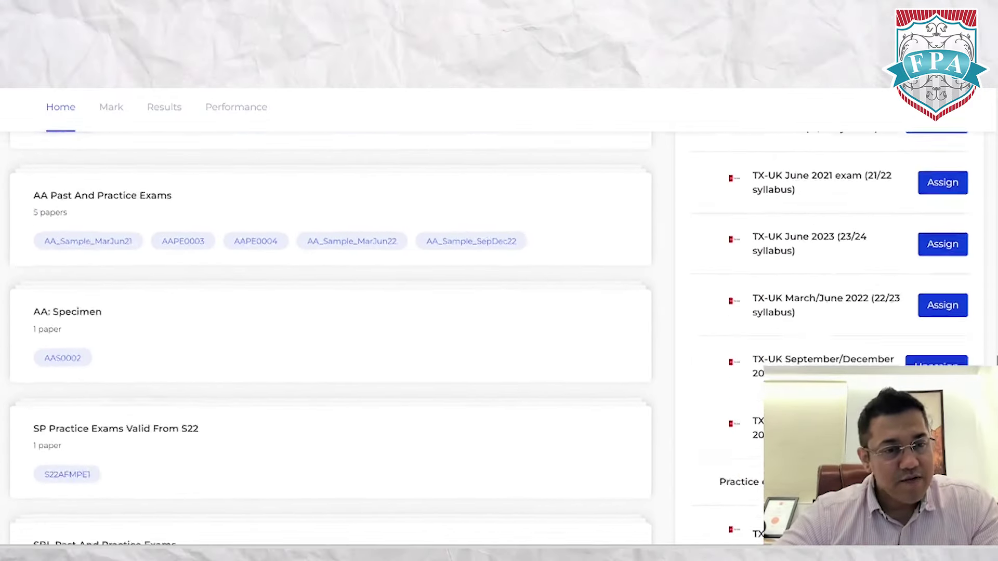
scroll(333, 337, "down", 6)
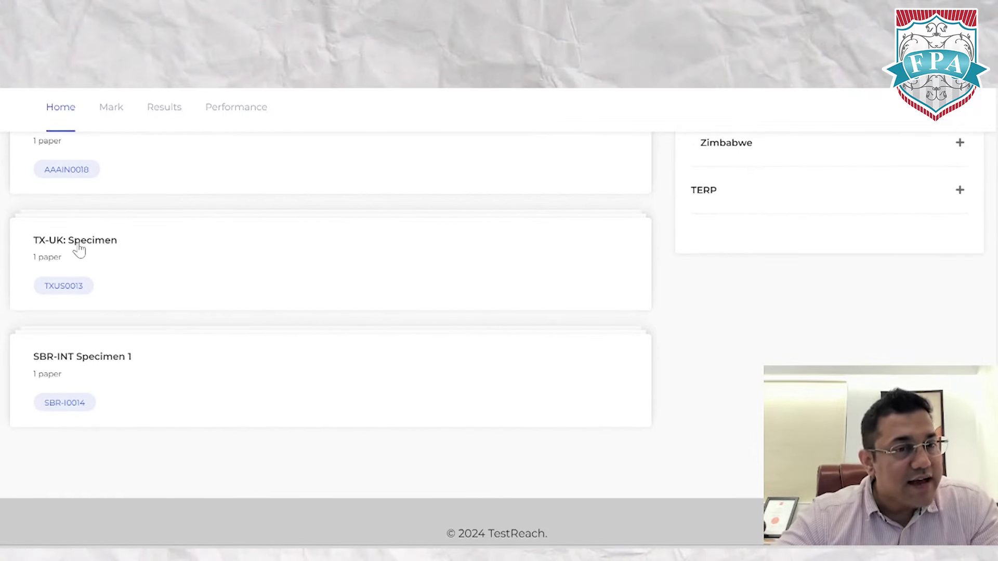
left_click(79, 250)
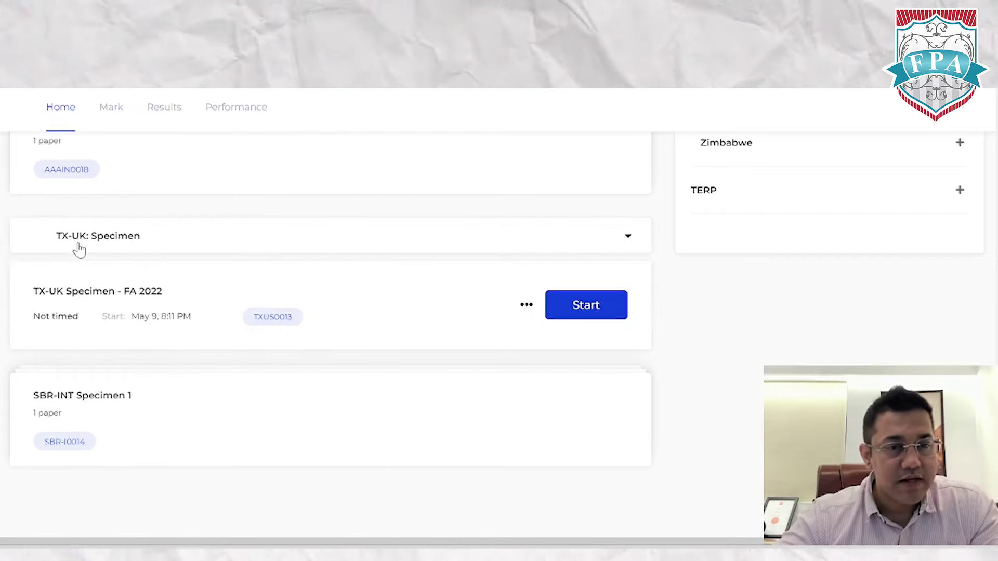
left_click(596, 305)
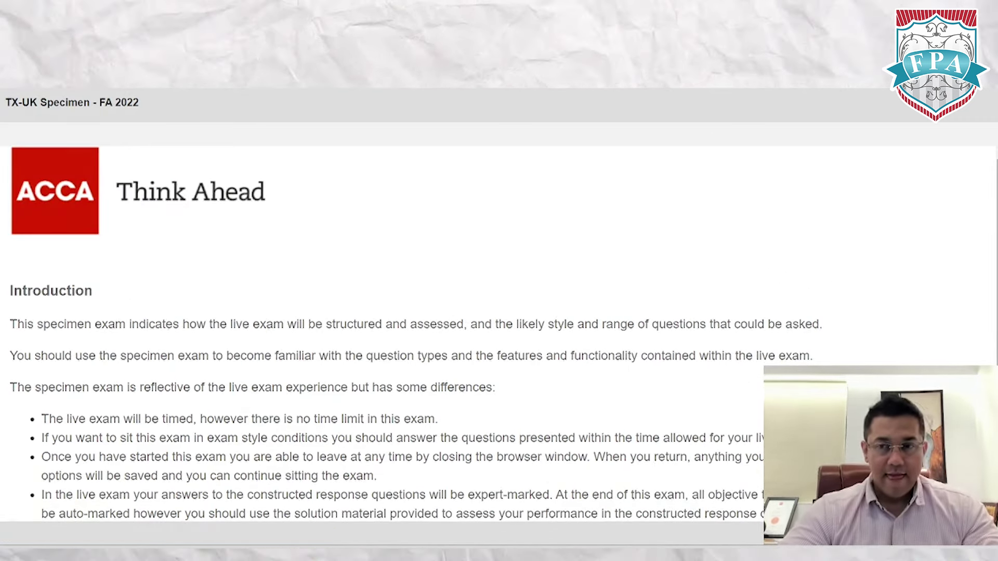
Step: Advance from the Introduction to Instructions (1 of 4) and dismiss the Unseen Content warning
scroll(967, 187, "down", 2)
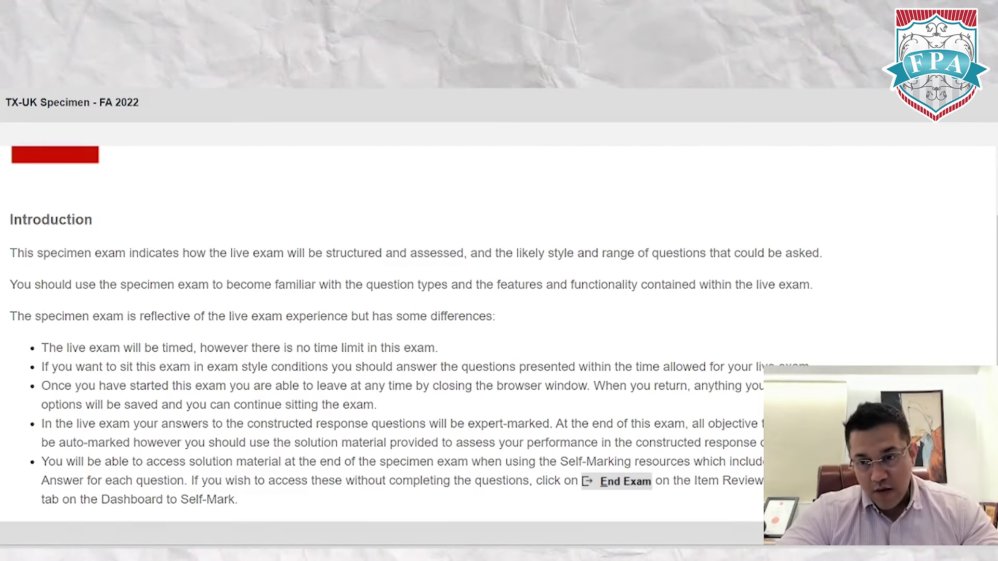
key("alt+n")
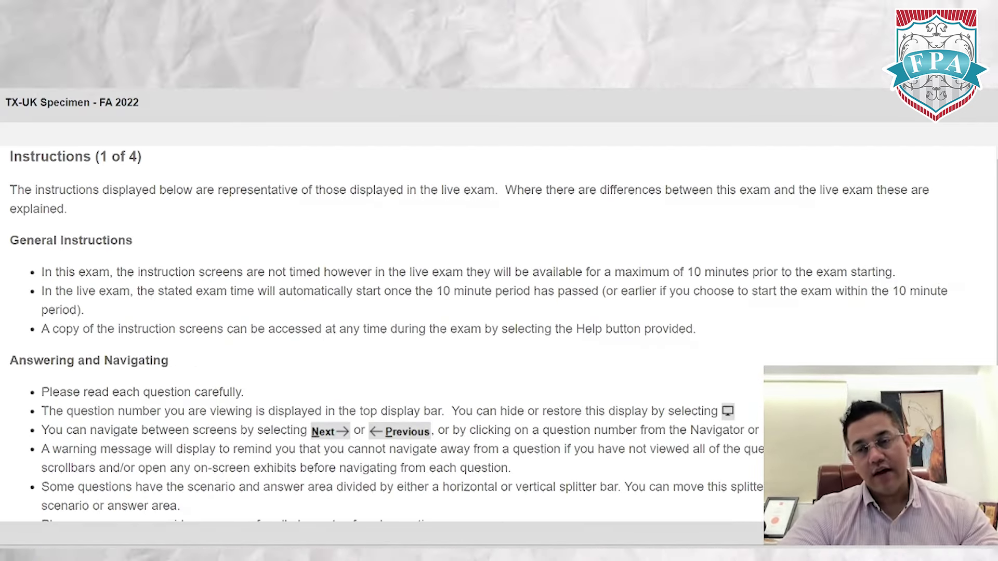
key("alt+n")
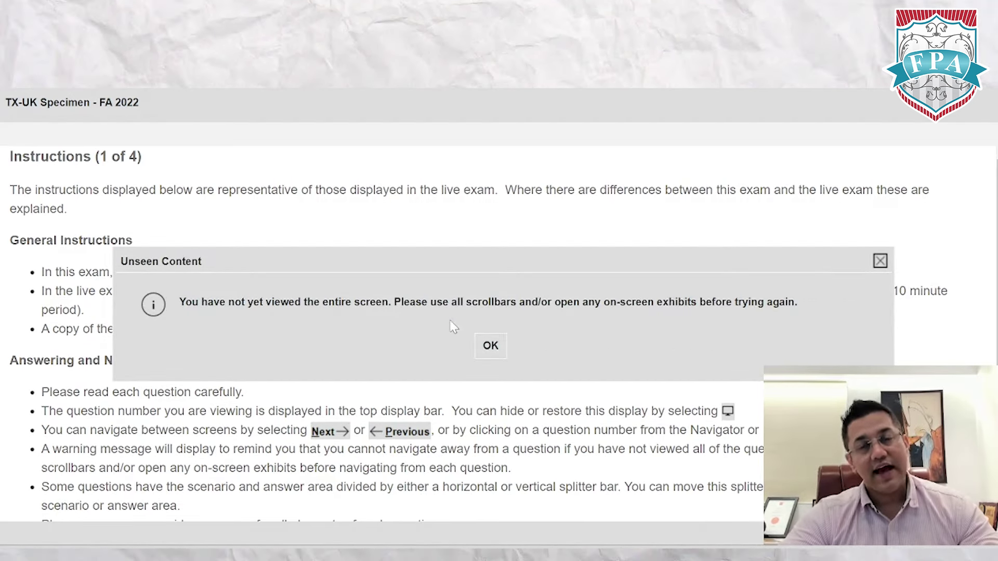
left_click(491, 346)
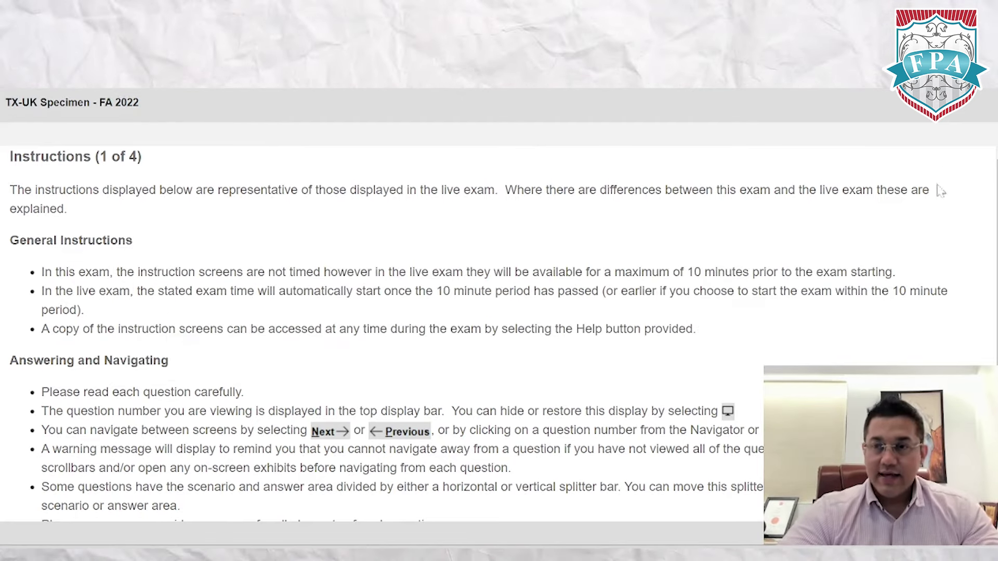
Step: Scroll the first instructions screen and retry Next twice, dismissing each Unseen Content warning
scroll(988, 219, "down", 1)
scroll(479, 343, "down", 2)
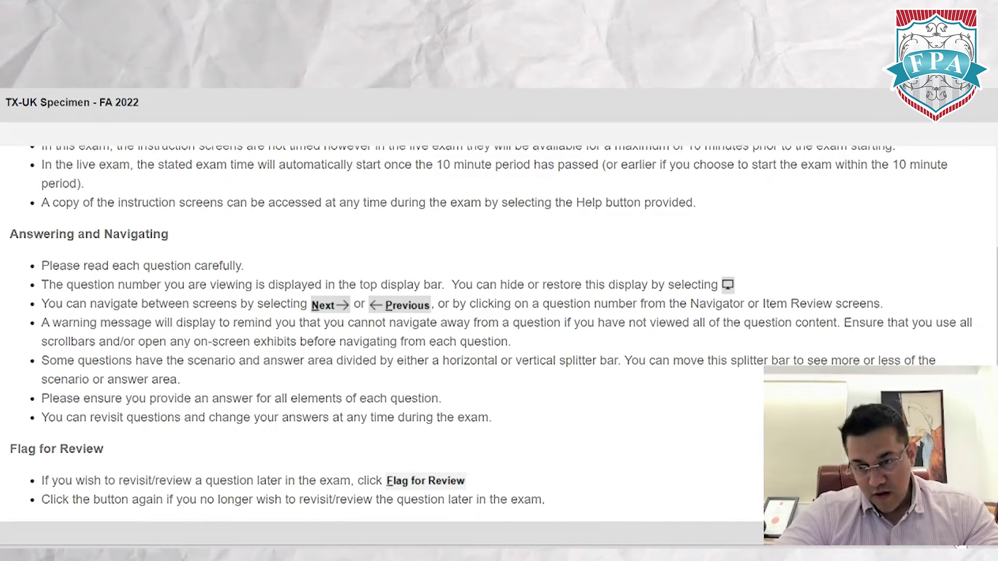
key("alt+n")
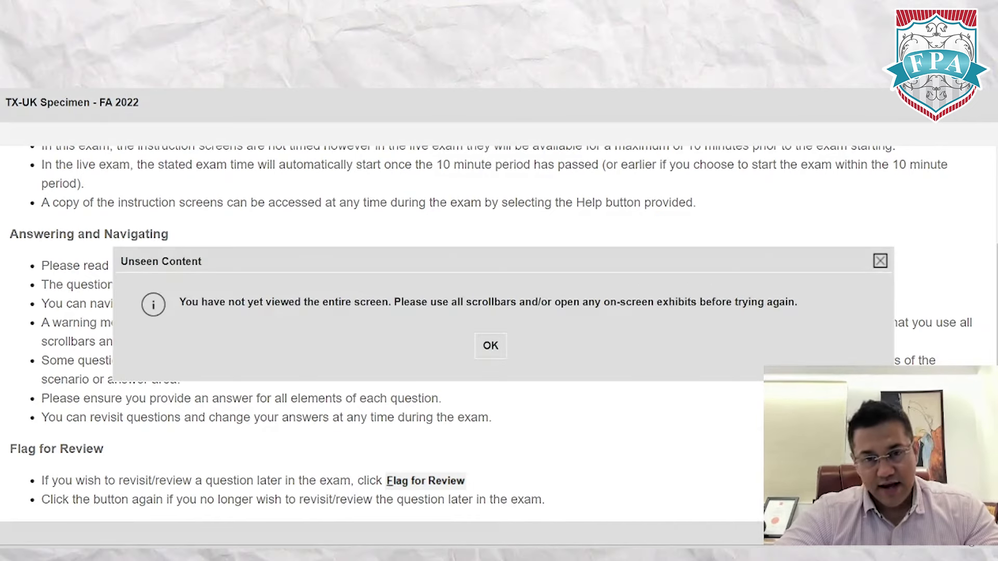
left_click(490, 345)
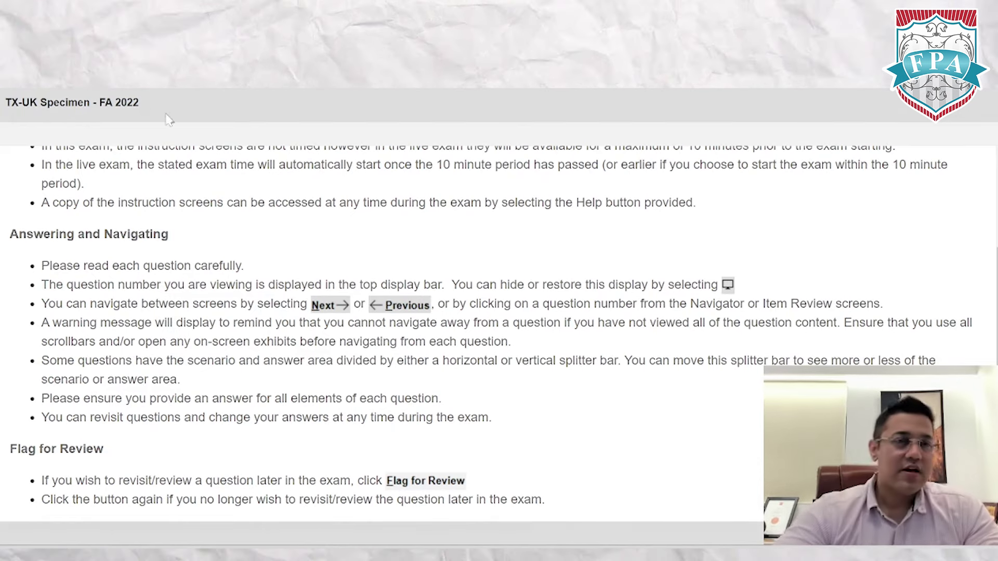
scroll(499, 312, "up", 3)
scroll(499, 311, "down", 3)
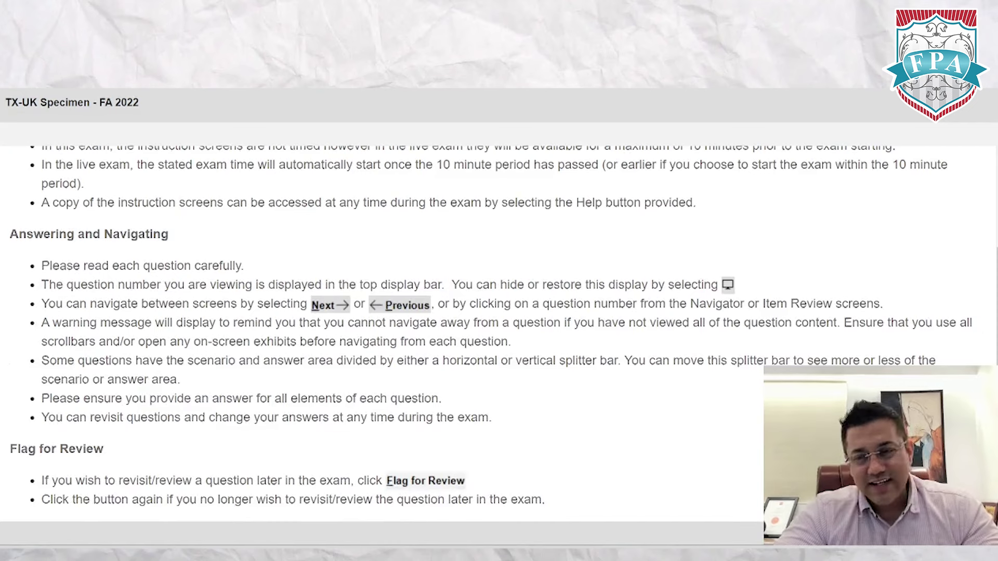
key("alt+n")
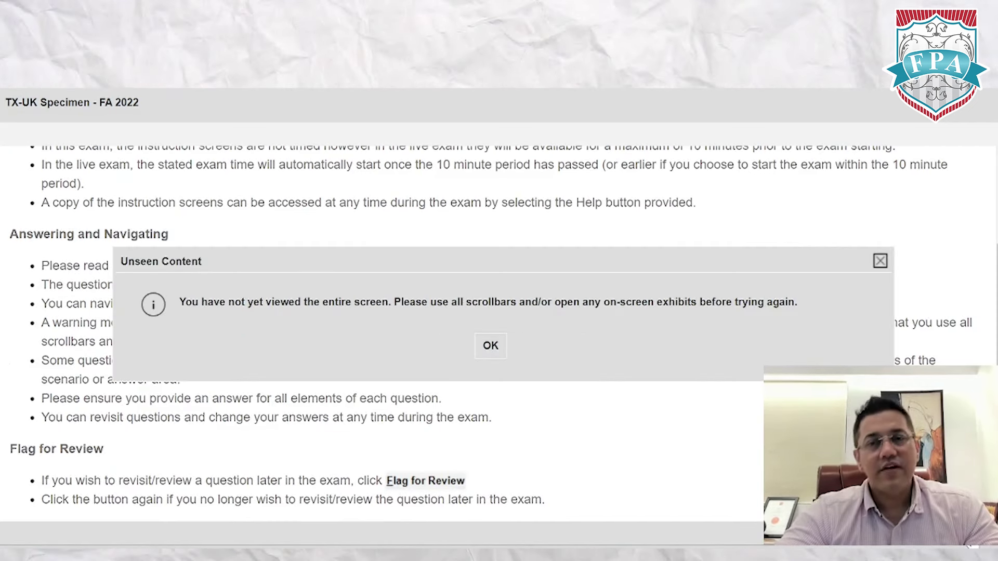
left_click(490, 346)
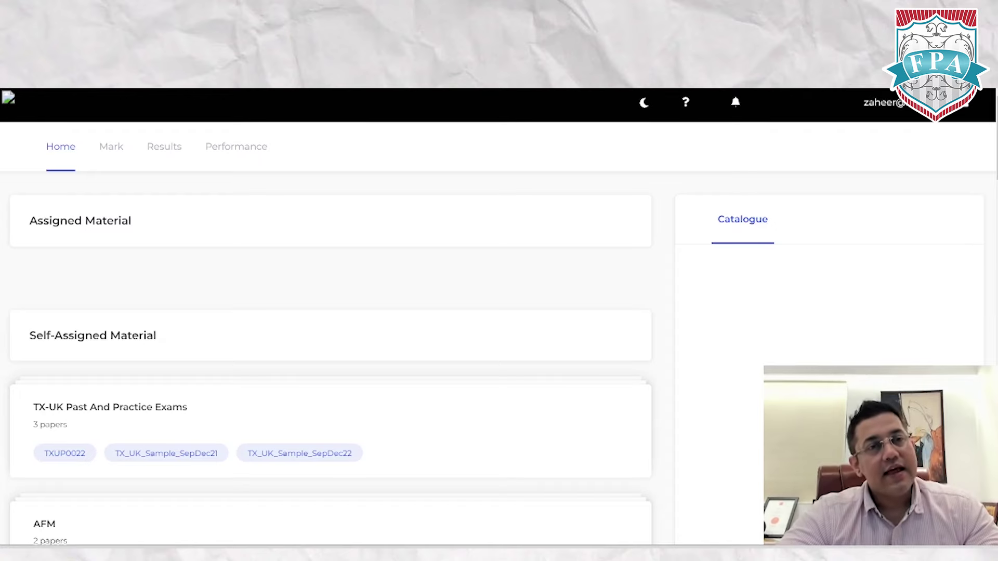
Step: Relaunch TX-UK Specimen, reach Instructions (1 of 4) and dismiss the Unseen Content warning
left_click(167, 453)
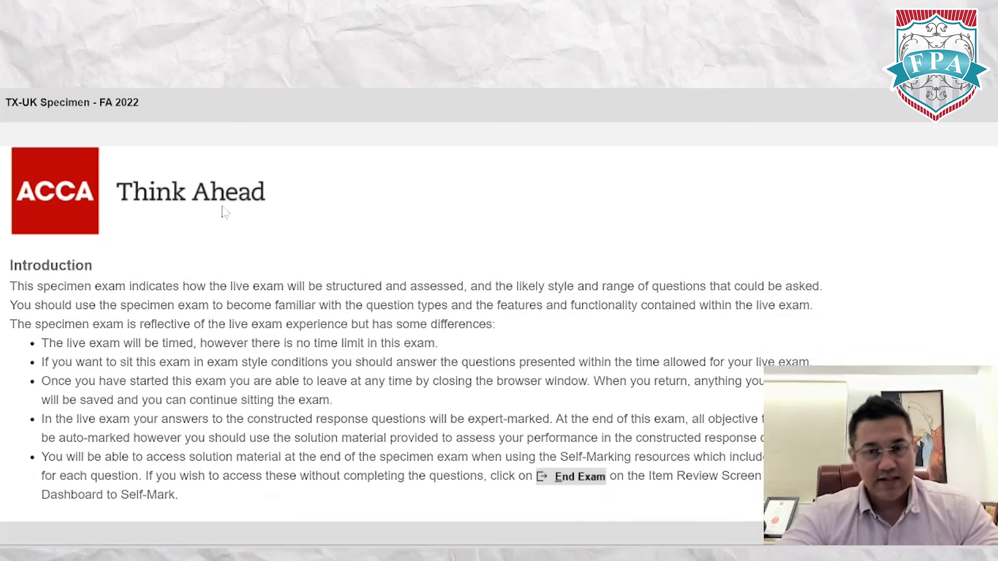
key("alt+n")
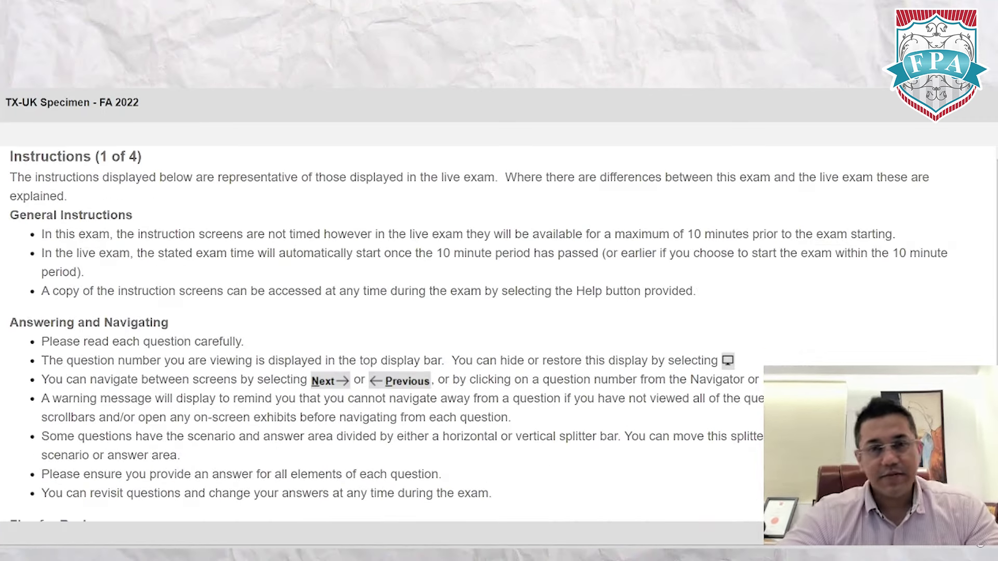
scroll(384, 322, "down", 2)
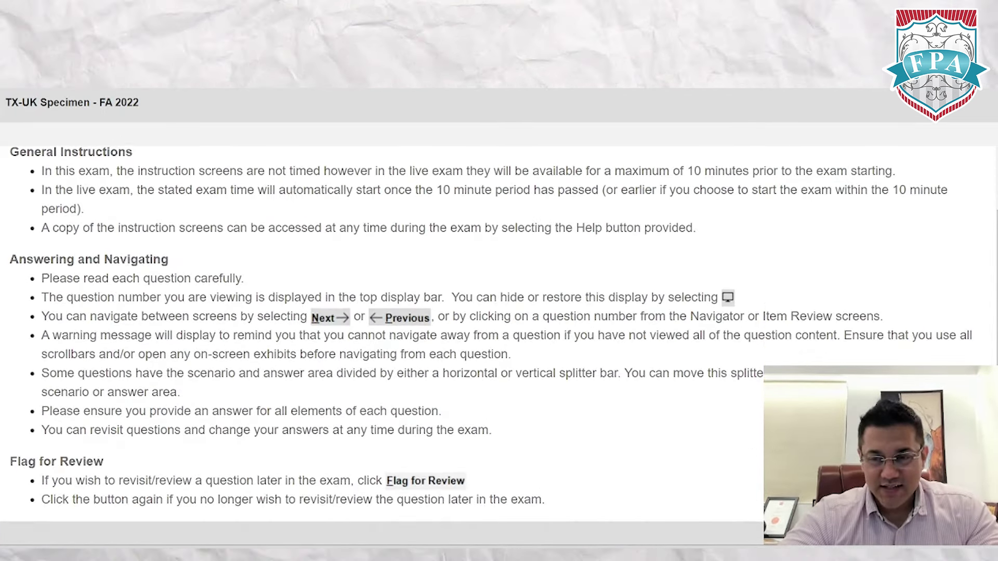
key("alt+n")
left_click(491, 333)
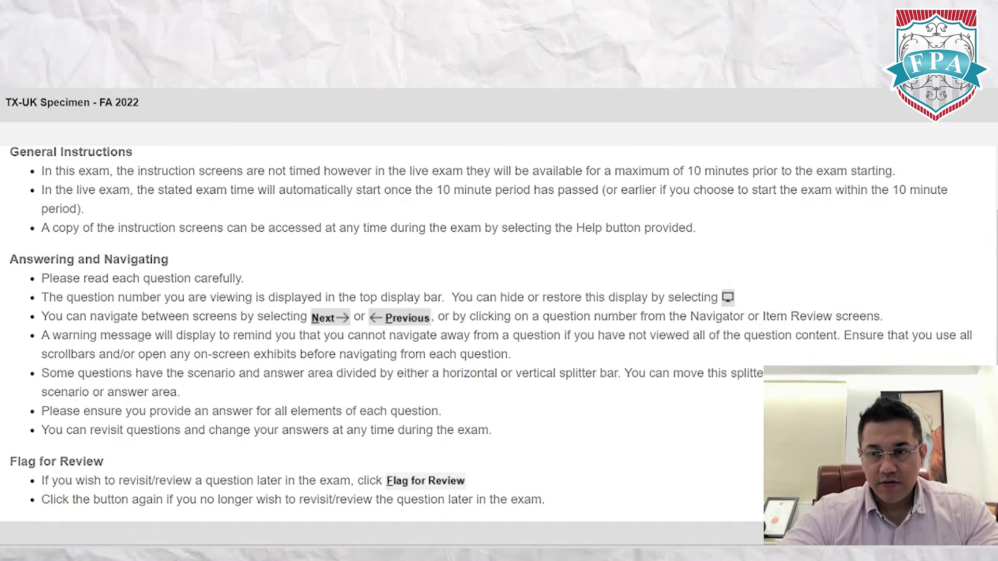
Step: Retry advancing past Instructions (1 of 4) three times, dismissing each Unseen Content warning
key("alt+n")
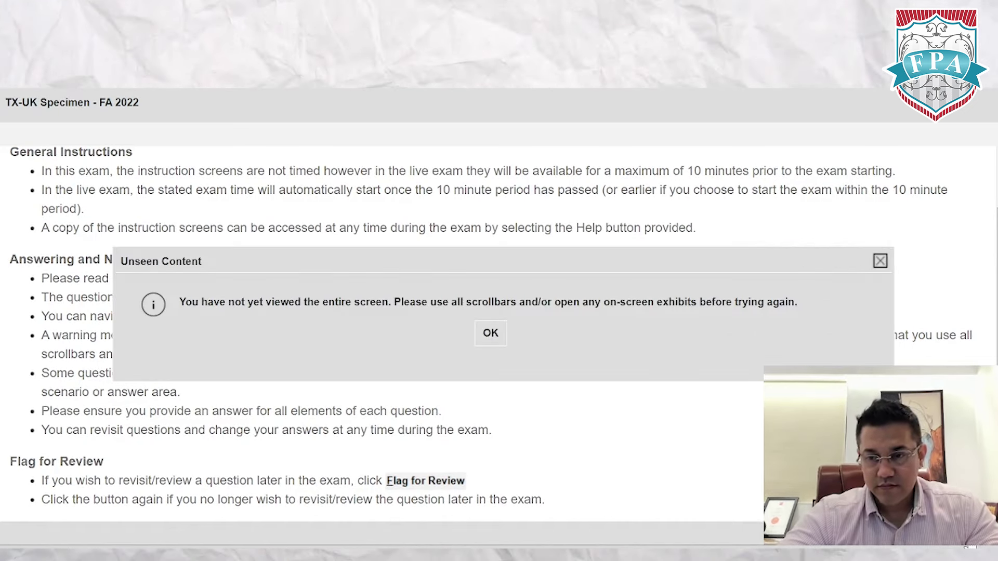
left_click(494, 333)
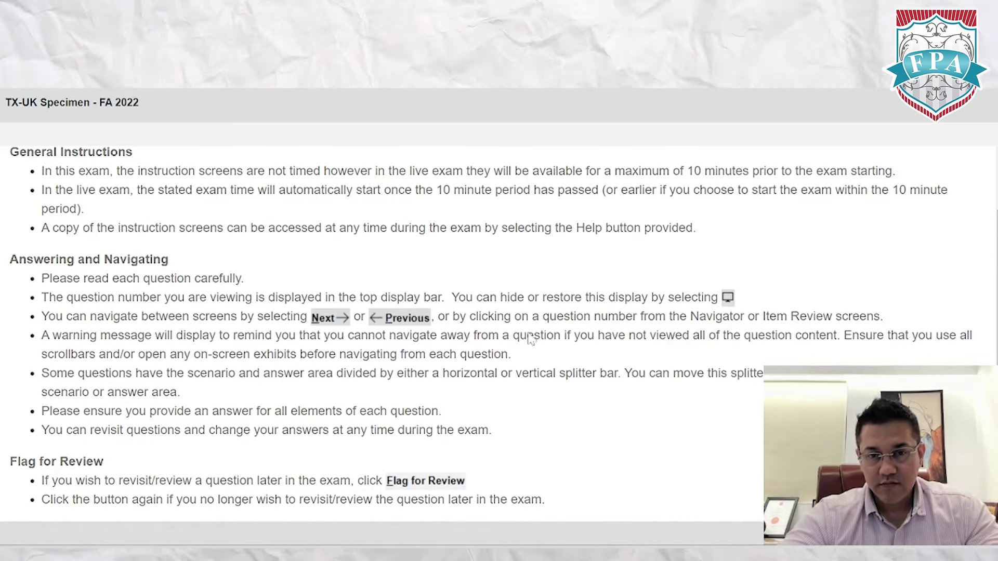
key("alt+n")
left_click(504, 332)
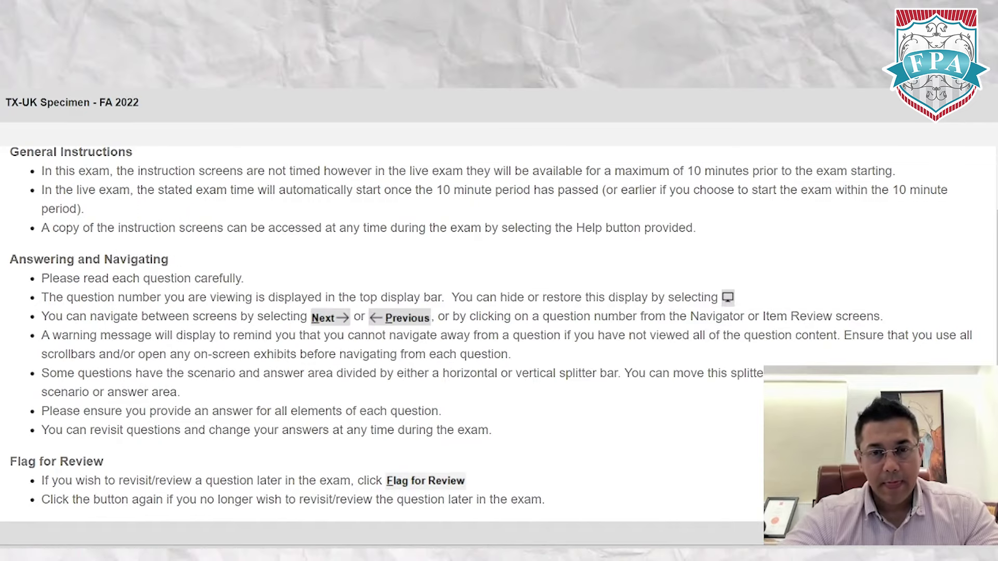
scroll(504, 332, "up", 1)
scroll(499, 333, "down", 1)
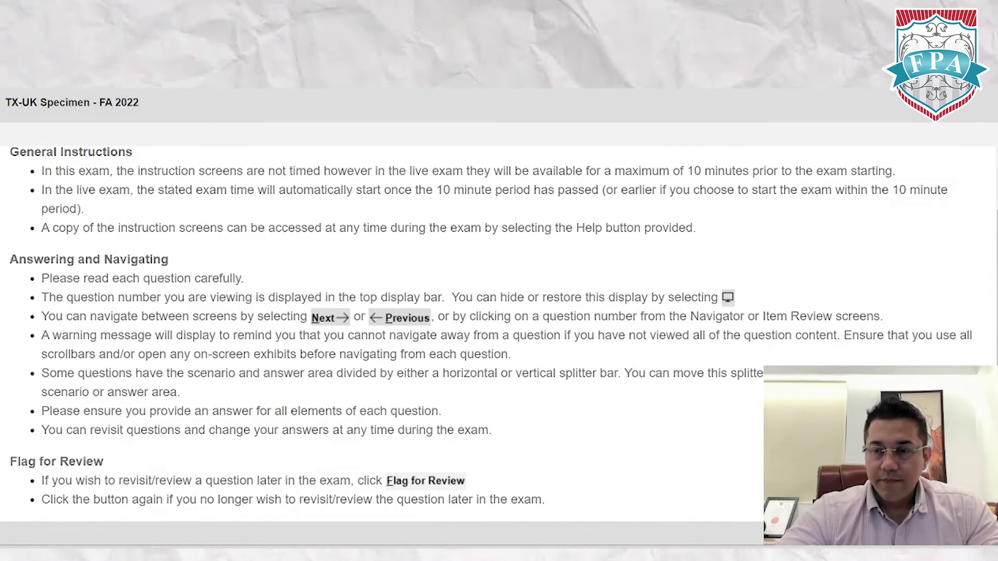
key("alt+n")
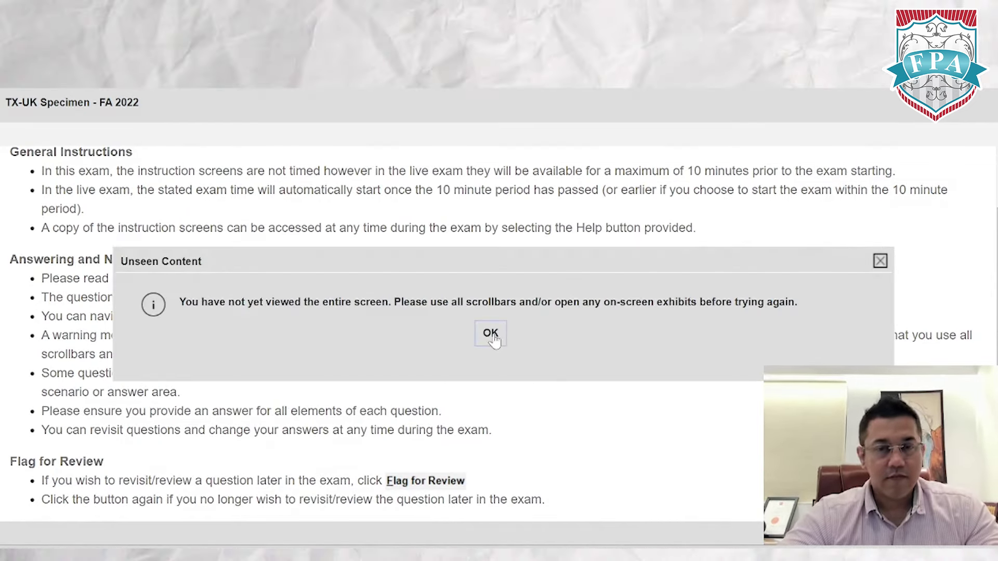
left_click(492, 333)
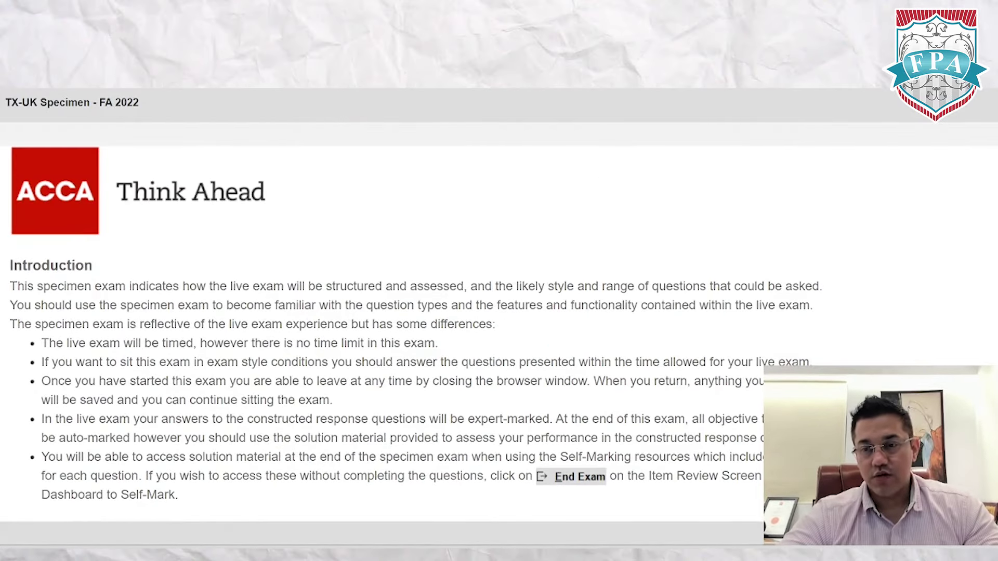
Step: Go from the Introduction to Instructions (1 of 4), then on to the next instructions screen
key("alt+n")
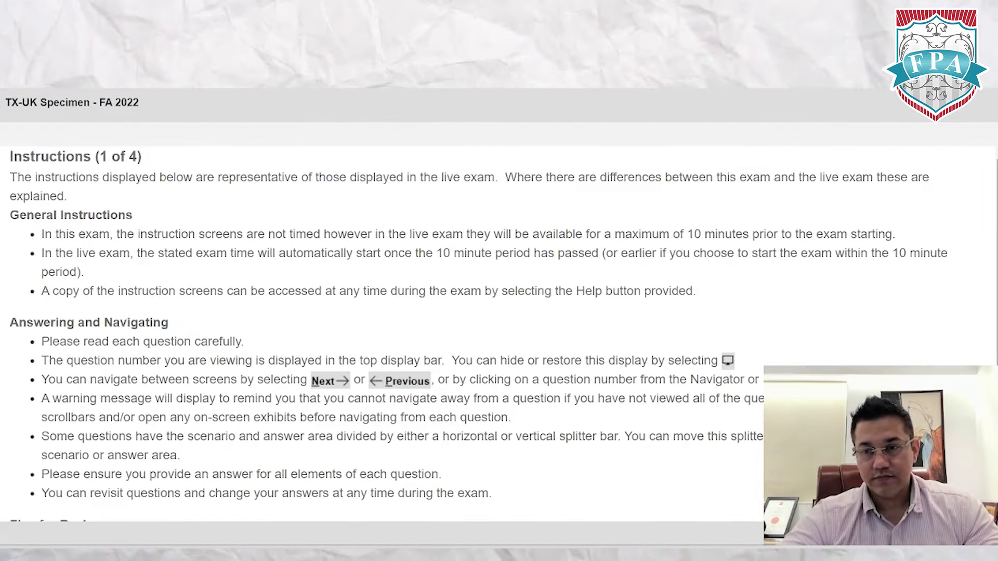
scroll(499, 332, "down", 1)
key("alt+n")
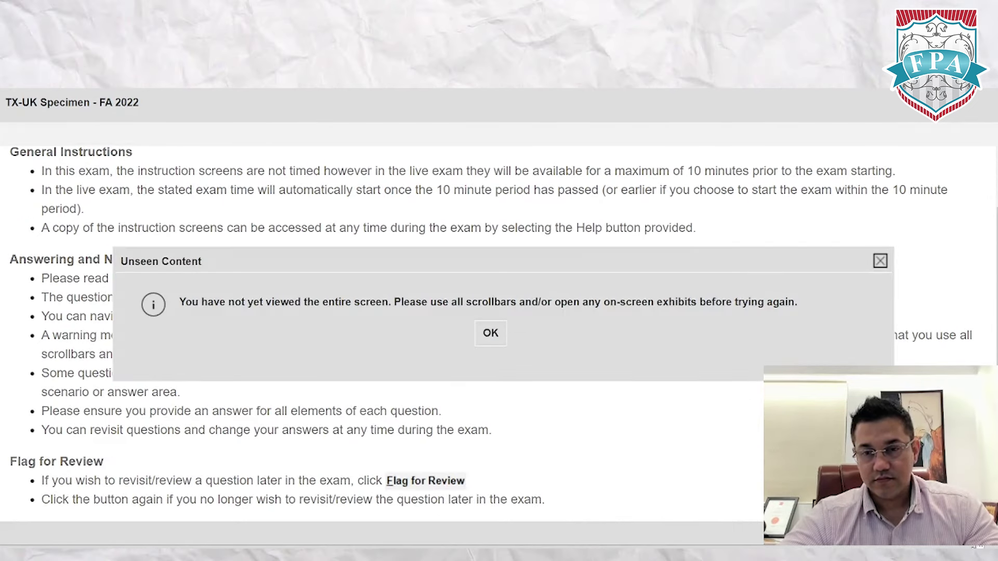
key("Return")
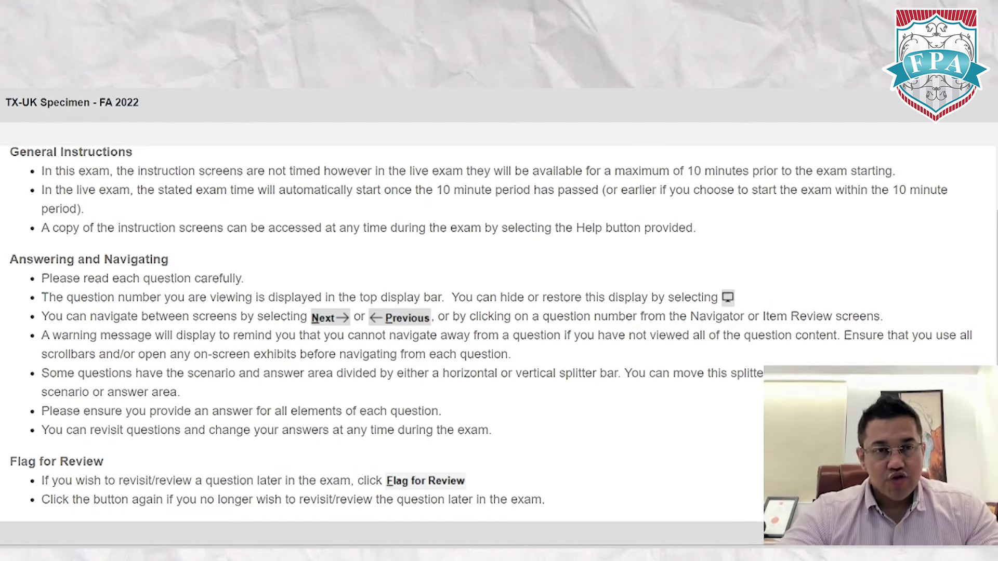
key("alt+n")
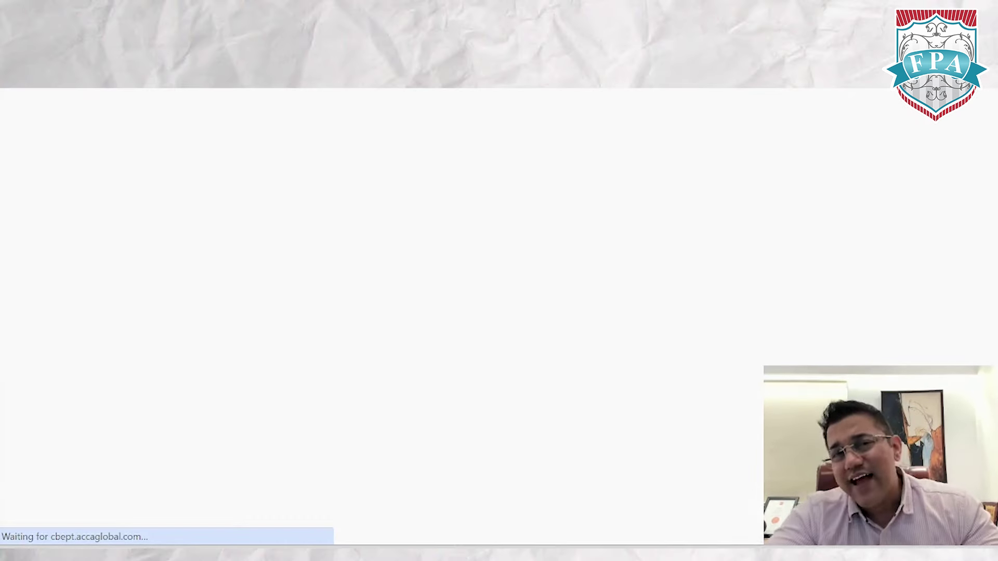
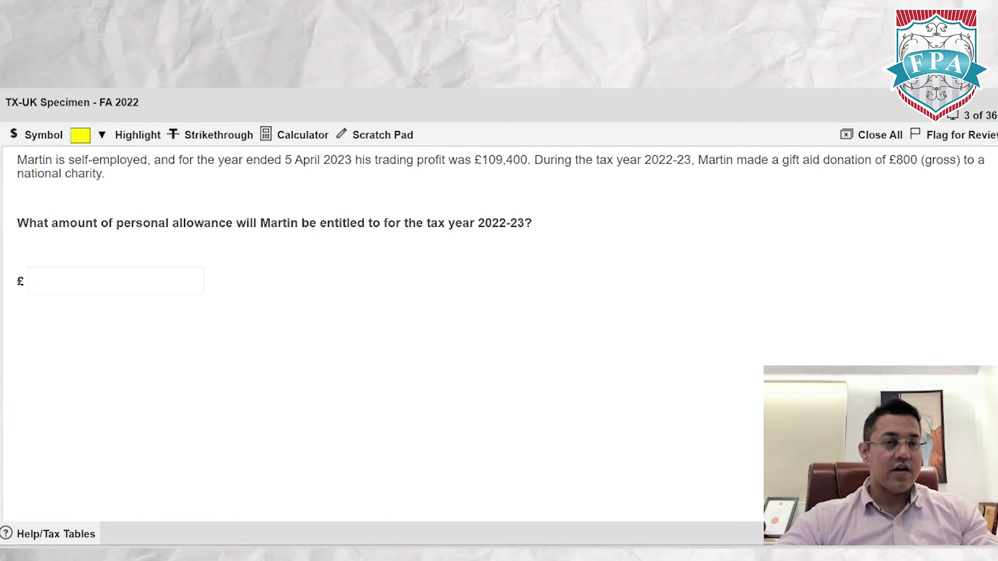
Step: Enter 1234 as question 3's answer, advance to question 4 and bring up the question navigator
type("1234")
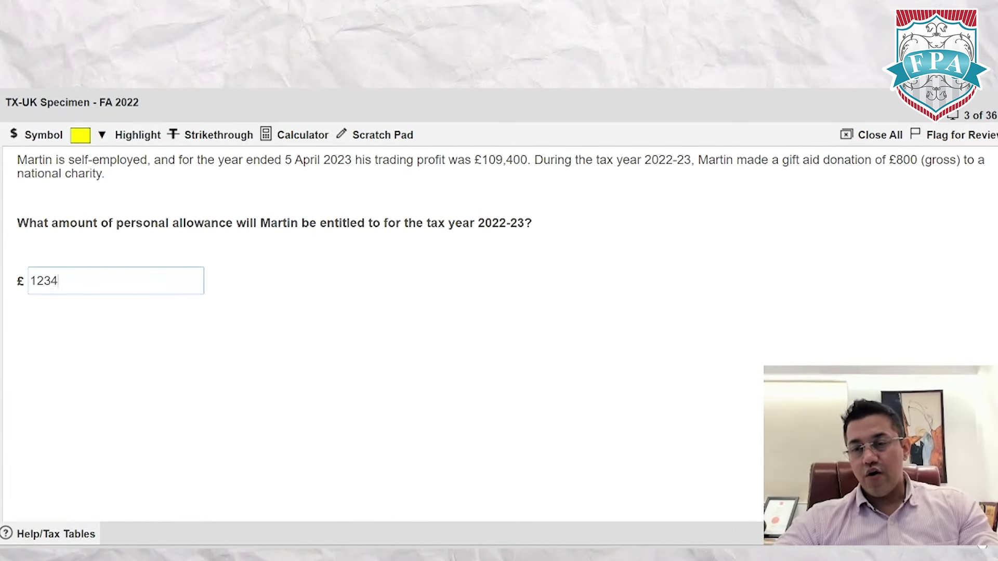
key("alt+n")
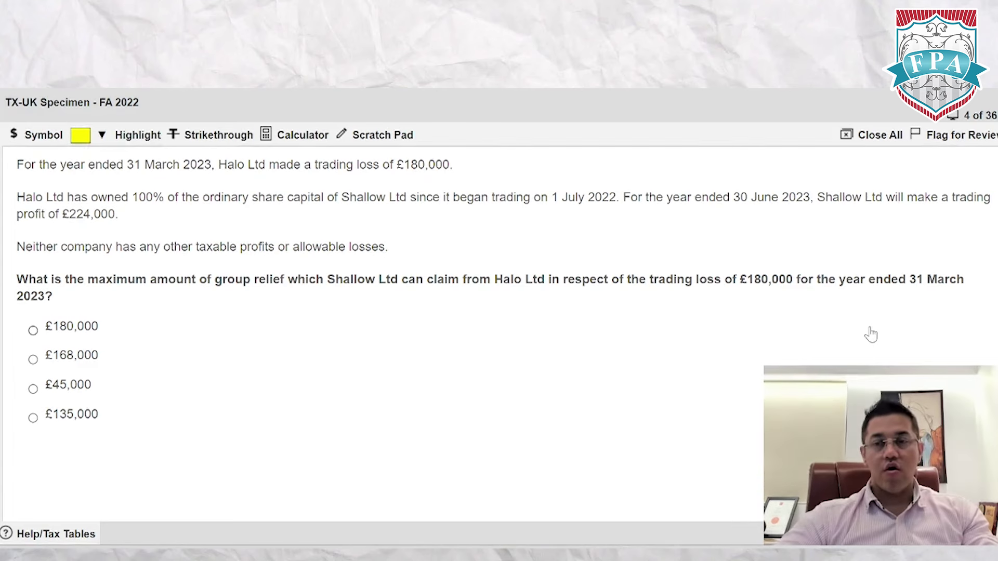
left_click(895, 546)
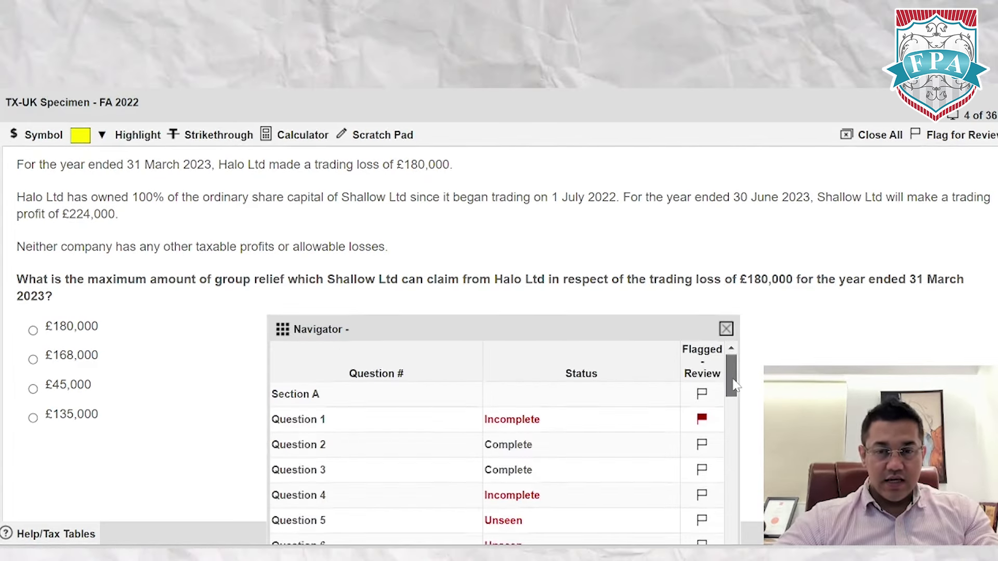
scroll(732, 380, "down", 1)
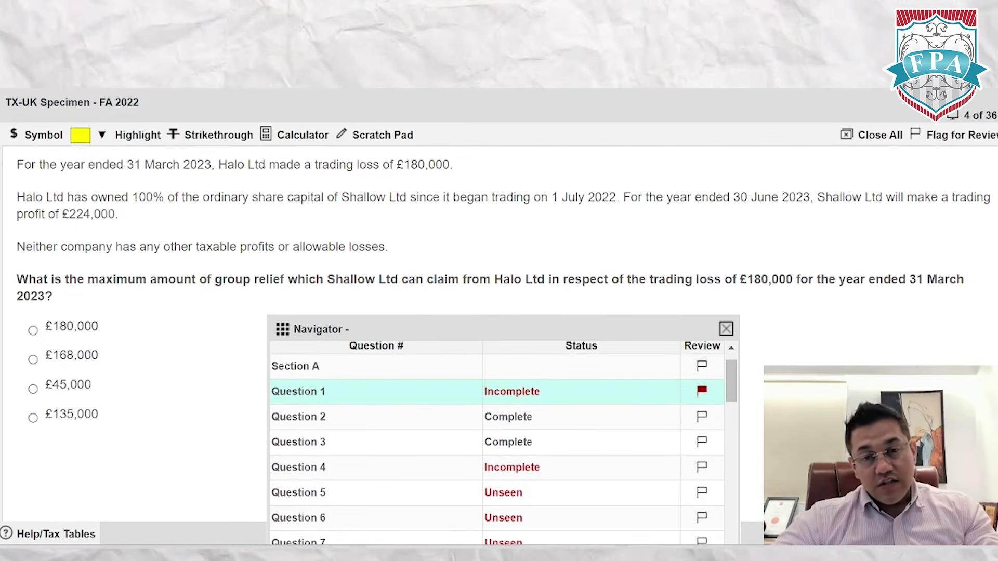
Step: Jump to question 1, then through the navigator reach Section C question 31 on Sarah's incorporation
left_click(312, 394)
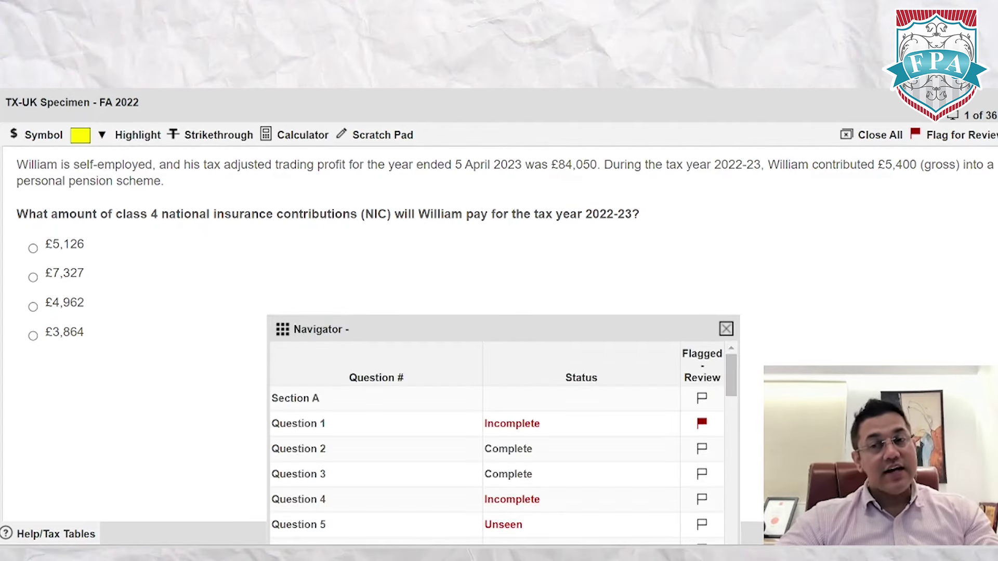
left_click_drag(732, 375, 759, 533)
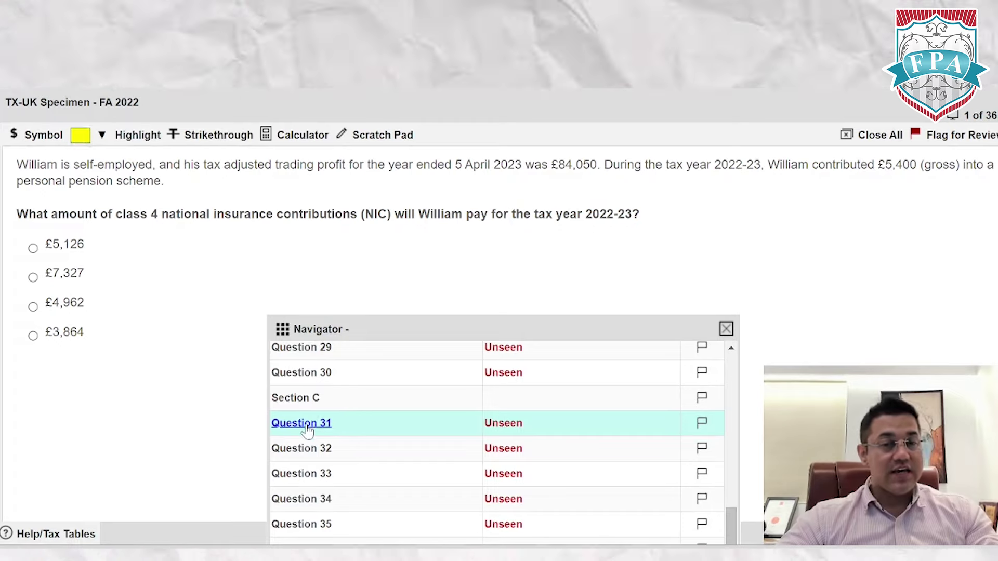
left_click(306, 422)
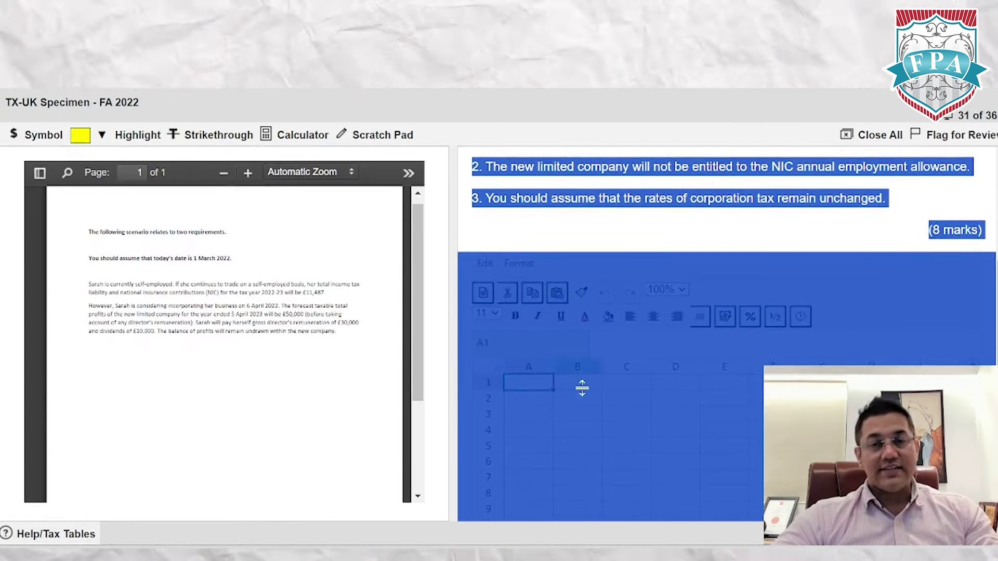
left_click(575, 406)
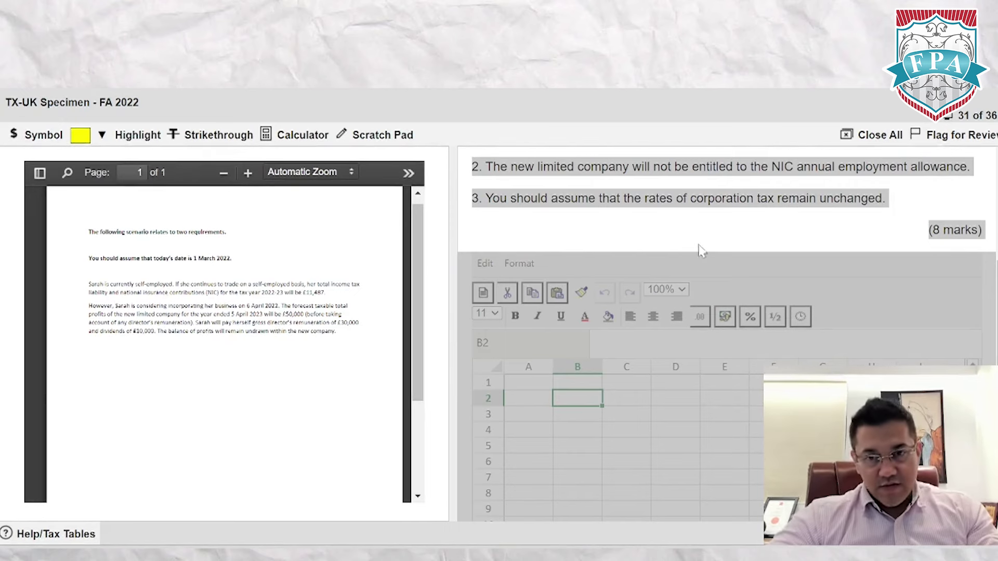
Step: Clear the stray selection and scroll to question 31's blank answer spreadsheet, selecting cell D7
left_click(672, 221)
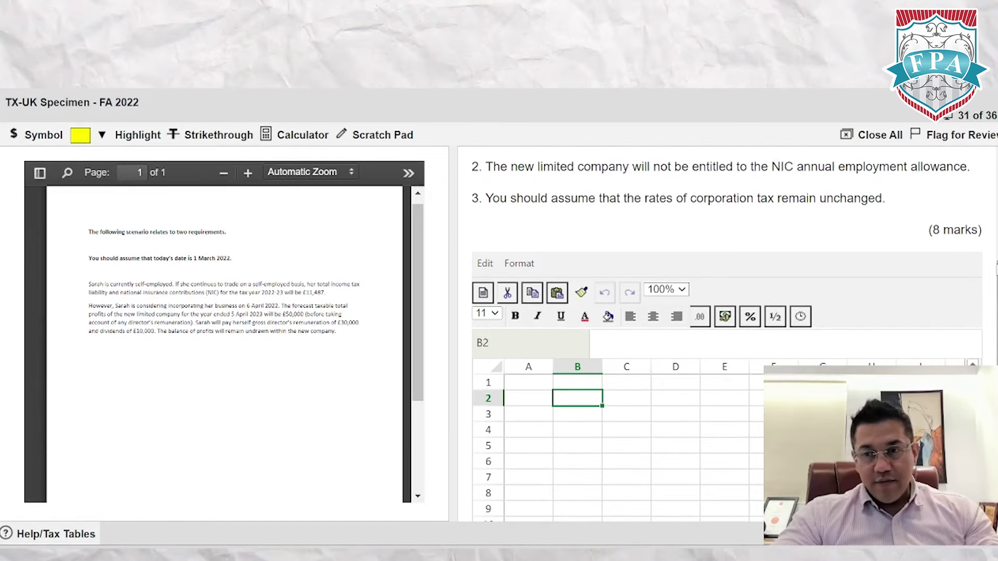
scroll(728, 333, "up", 3)
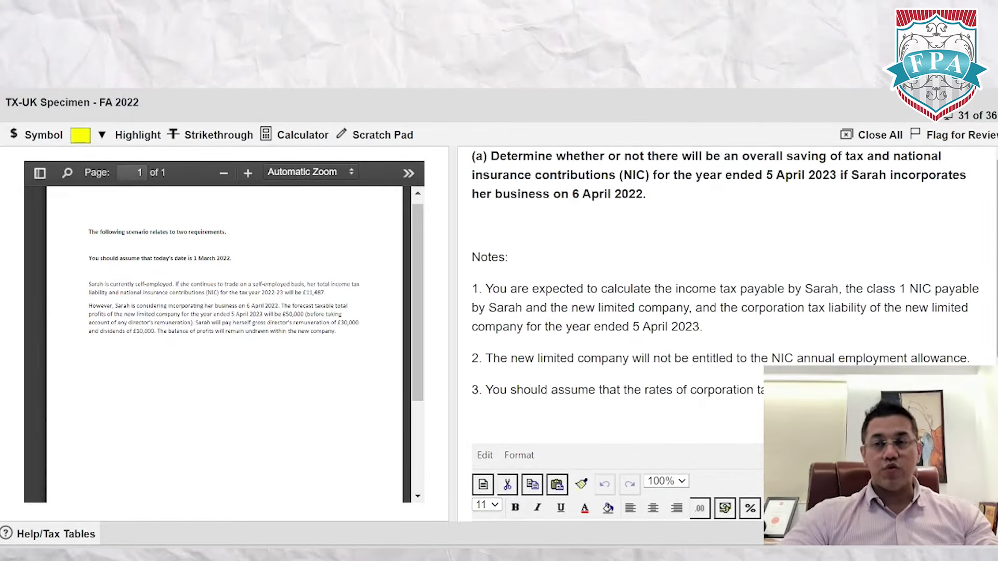
scroll(728, 333, "down", 5)
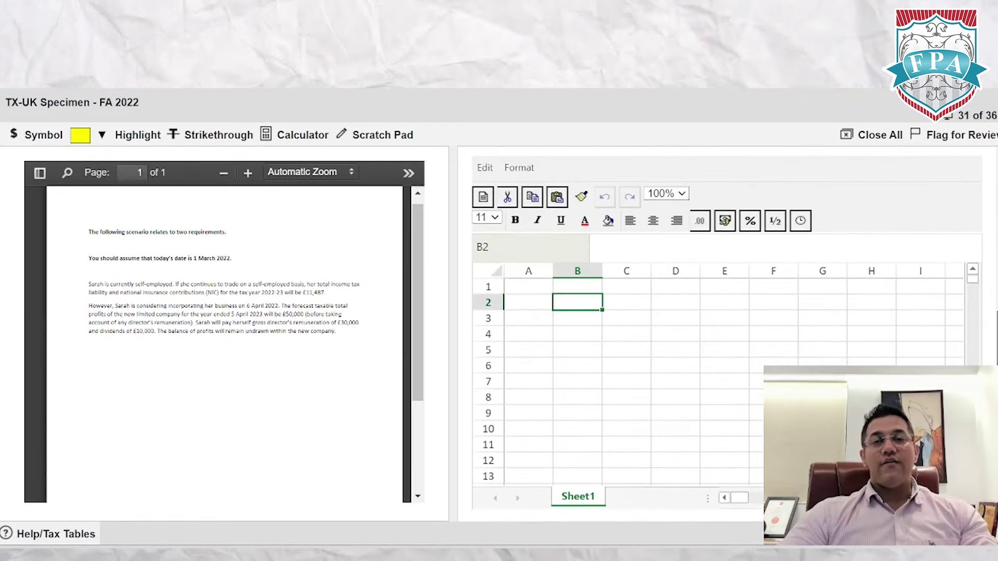
left_click(659, 384)
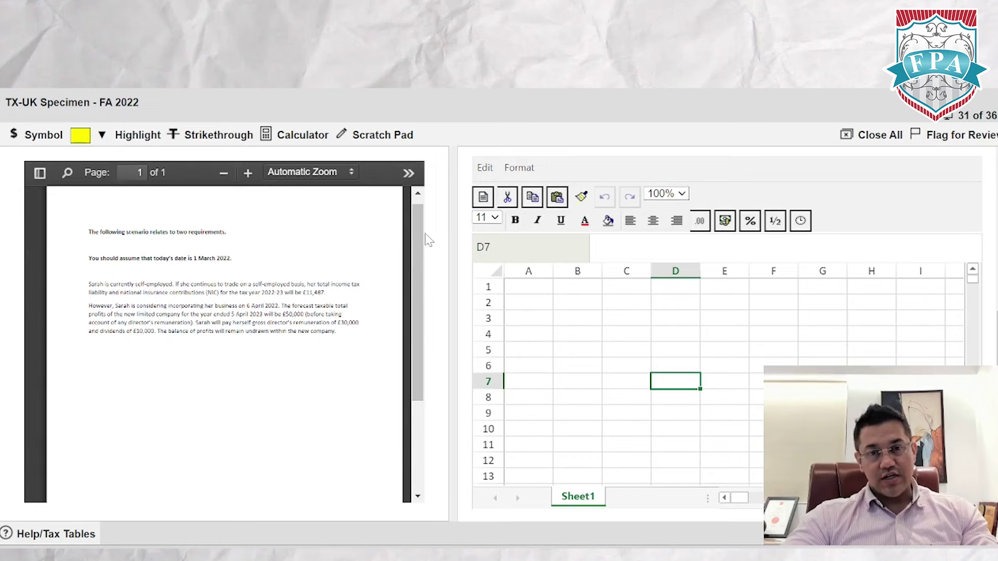
Step: Zoom the scenario PDF in three levels and narrow its pane so the spreadsheet is wider
left_click_drag(452, 222, 344, 223)
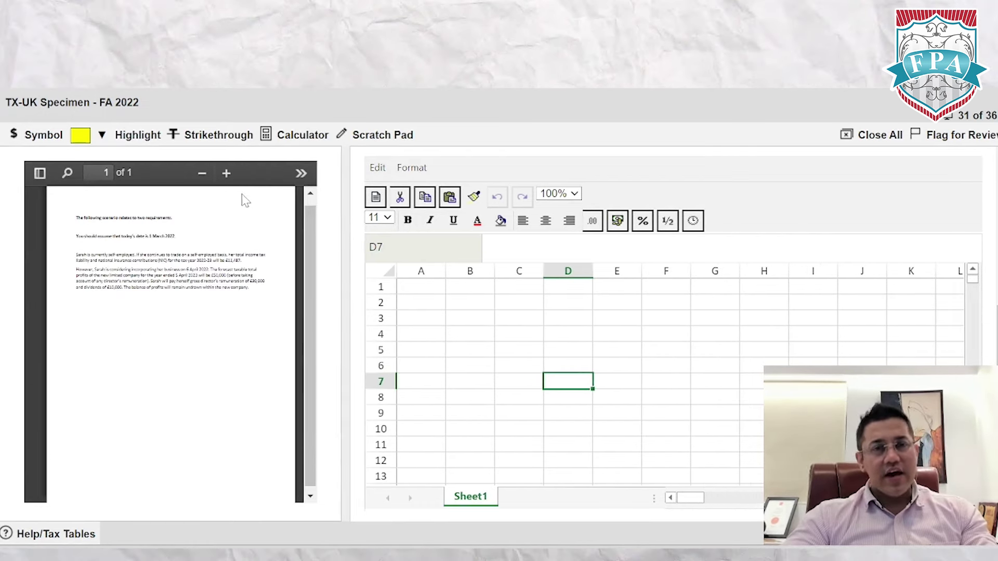
left_click(229, 176)
left_click(229, 175)
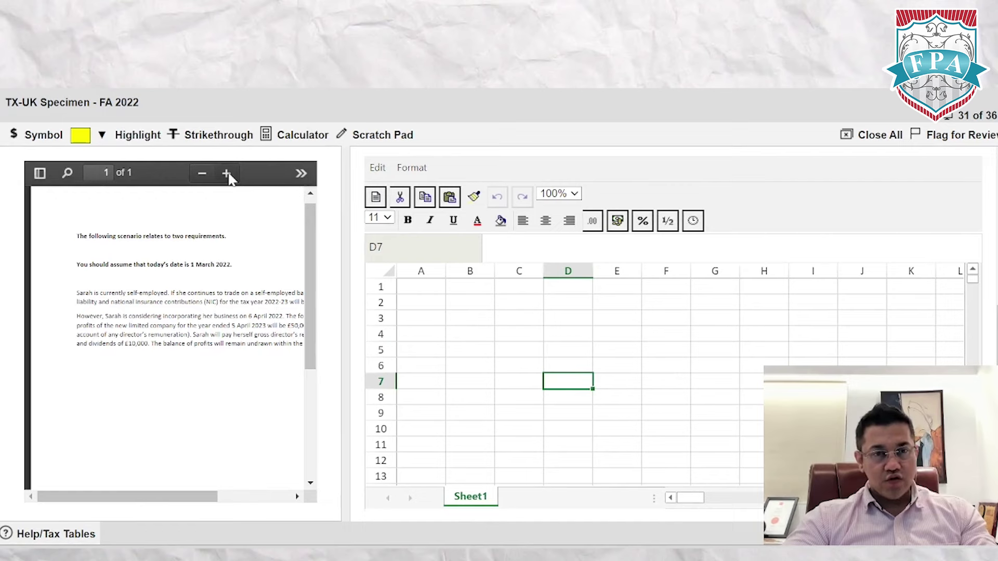
left_click(229, 176)
left_click_drag(149, 495, 238, 493)
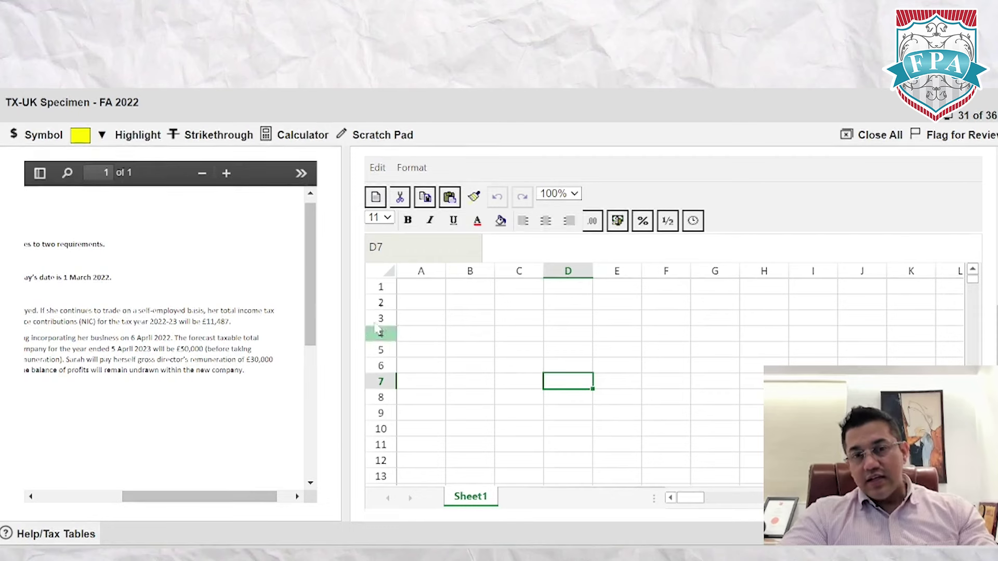
left_click_drag(345, 299, 263, 305)
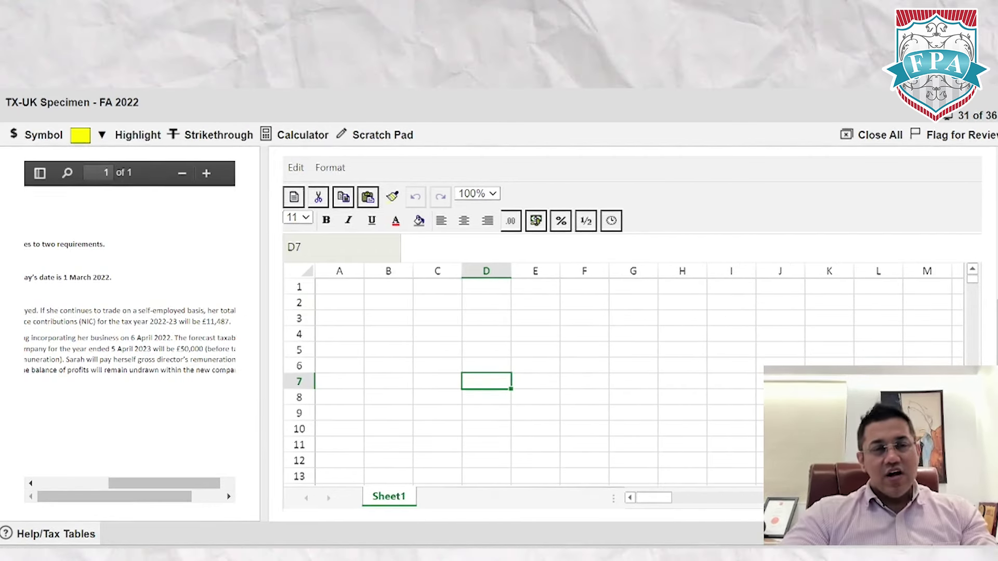
left_click(416, 325)
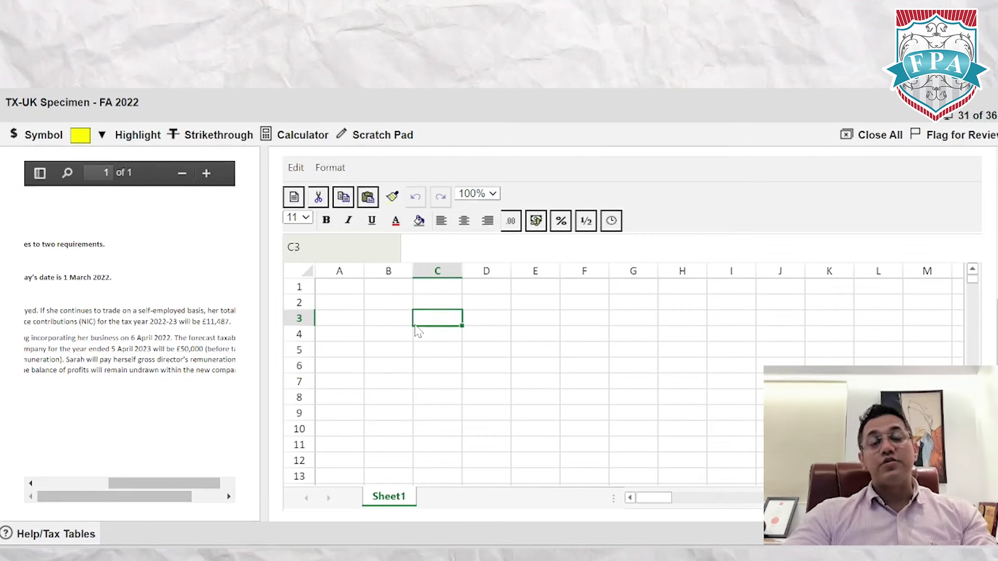
key("Left")
key("Left")
Step: Enter 12212, 12121, 12121 and 1212 in cells A3 to A6
type("12212")
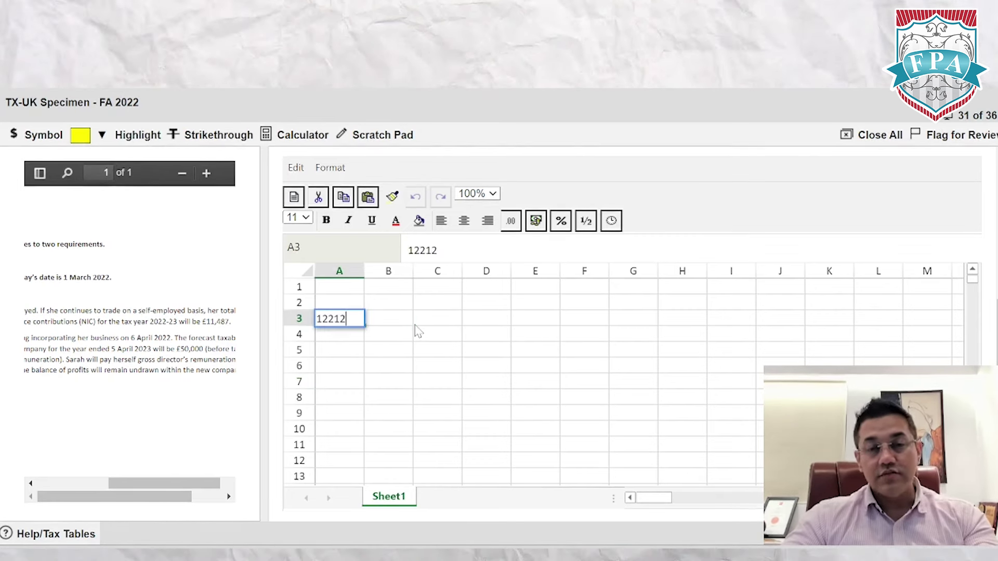
key("Return")
type("12121")
key("Return")
type("12121")
key("Return")
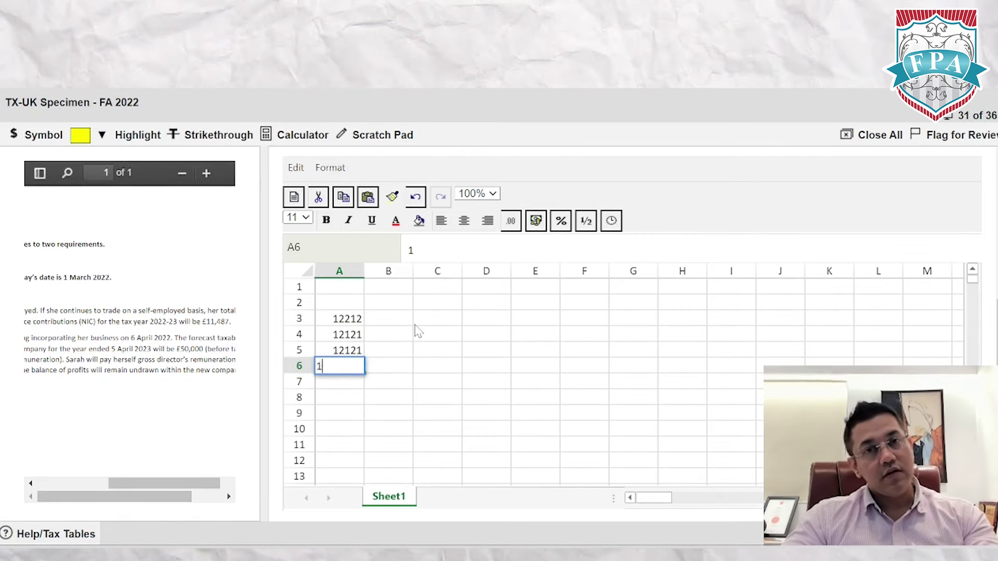
type("1212")
key("Return")
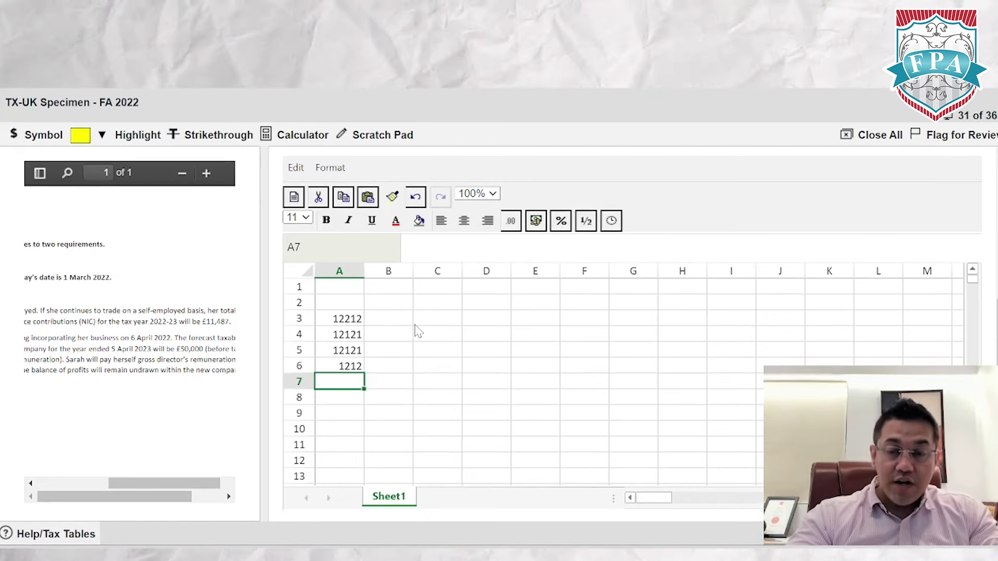
Step: Total A3:A6 with a =SUM formula in A7, giving 37666
type("=")
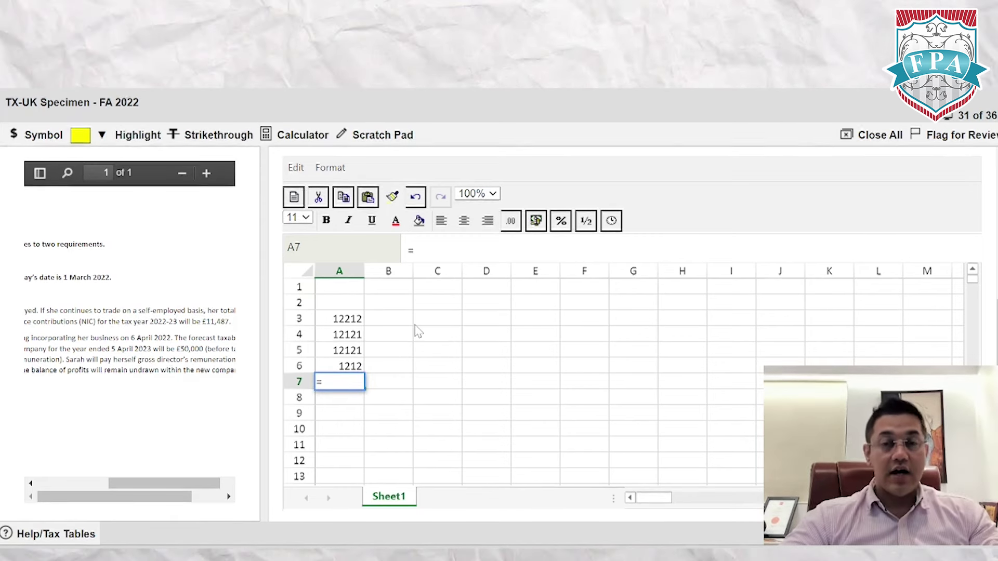
type("sum")
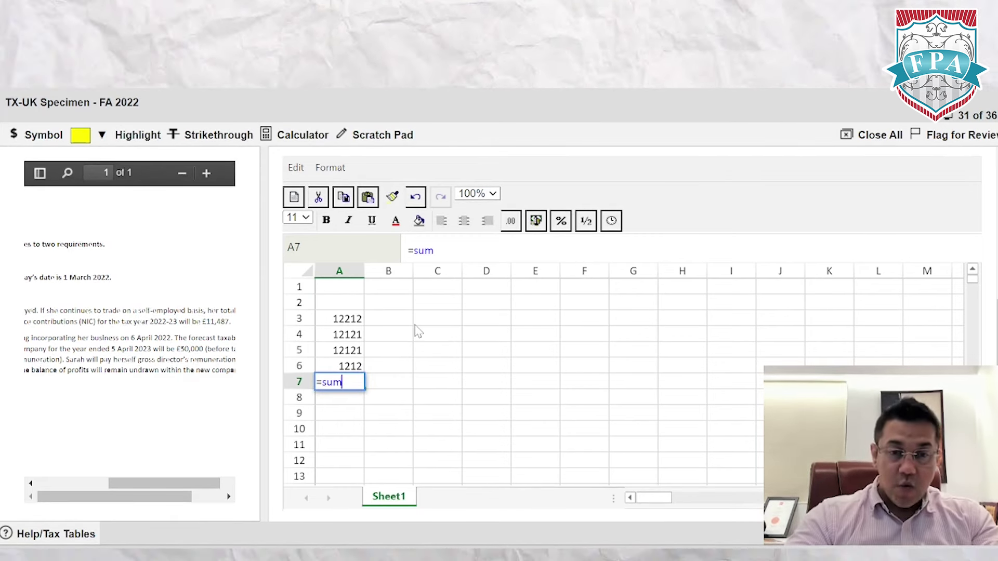
type("(")
key("Up")
key("shift+Up")
key("shift+Up")
key("shift+Up")
key("shift+Up")
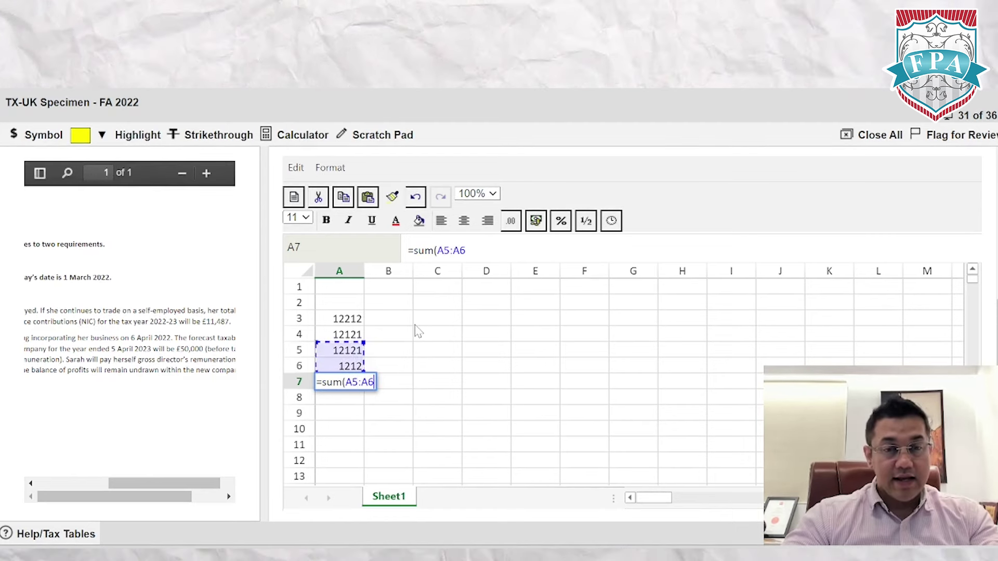
key("Return")
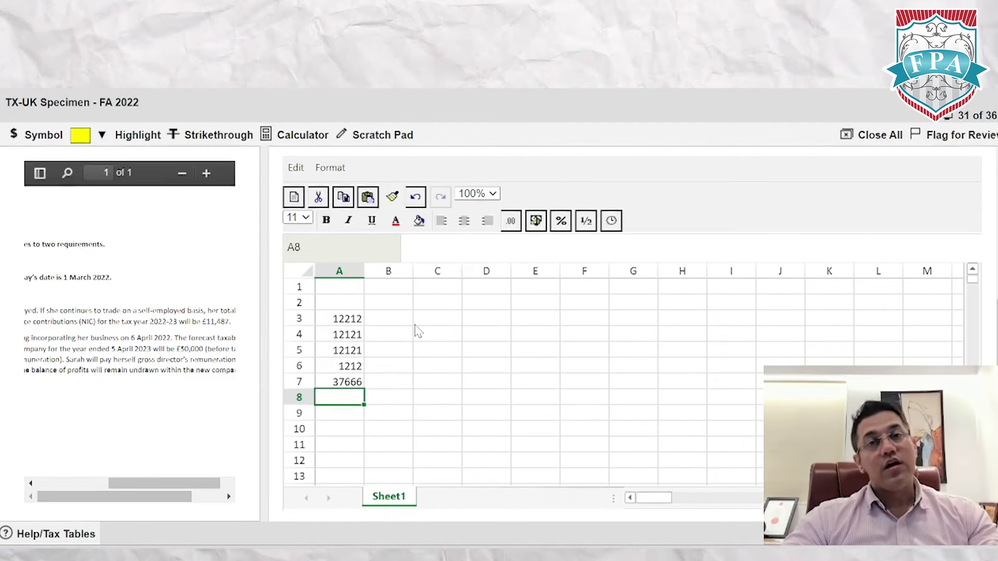
key("Up")
key("Up")
key("Up")
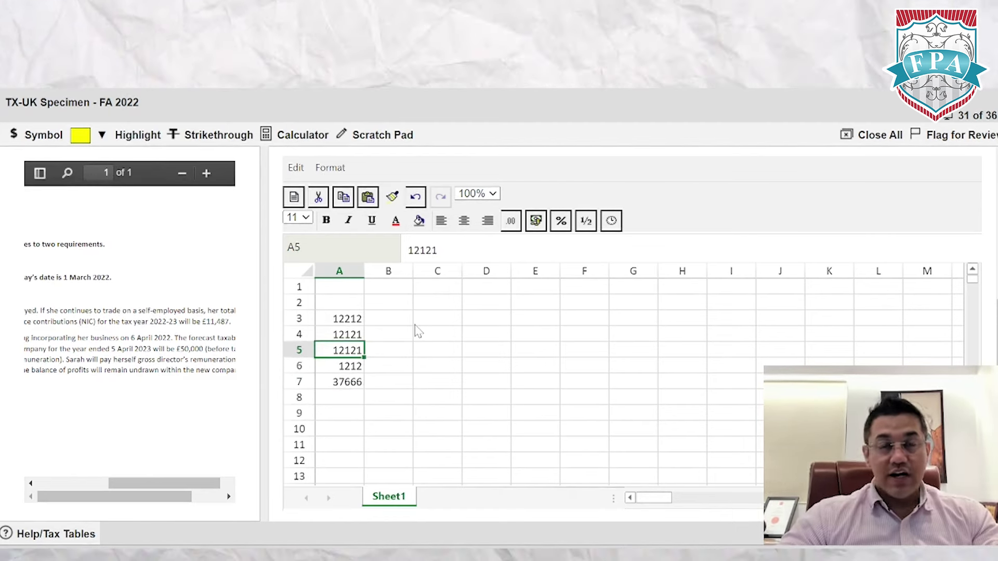
key("Down")
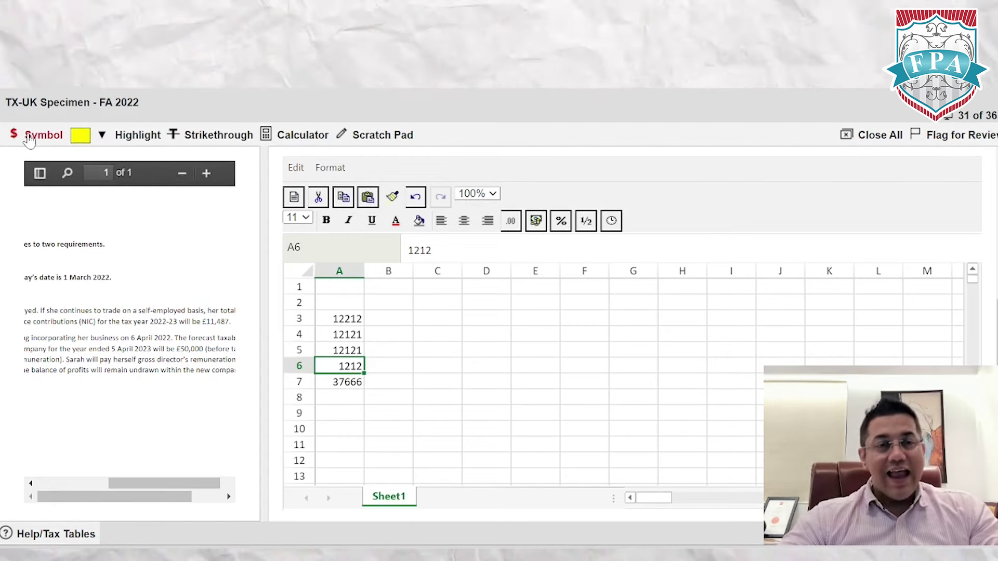
left_click(385, 401)
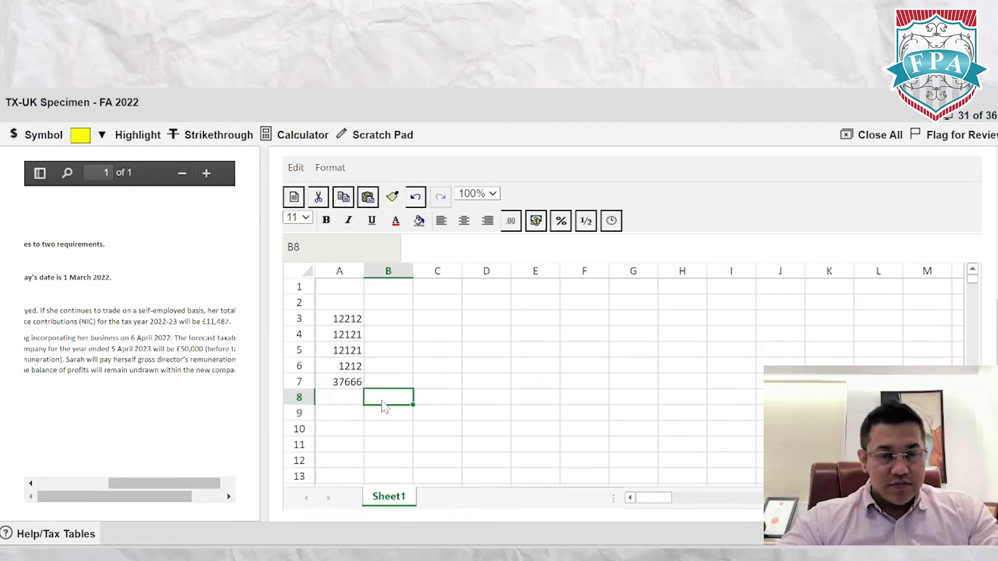
left_click(31, 134)
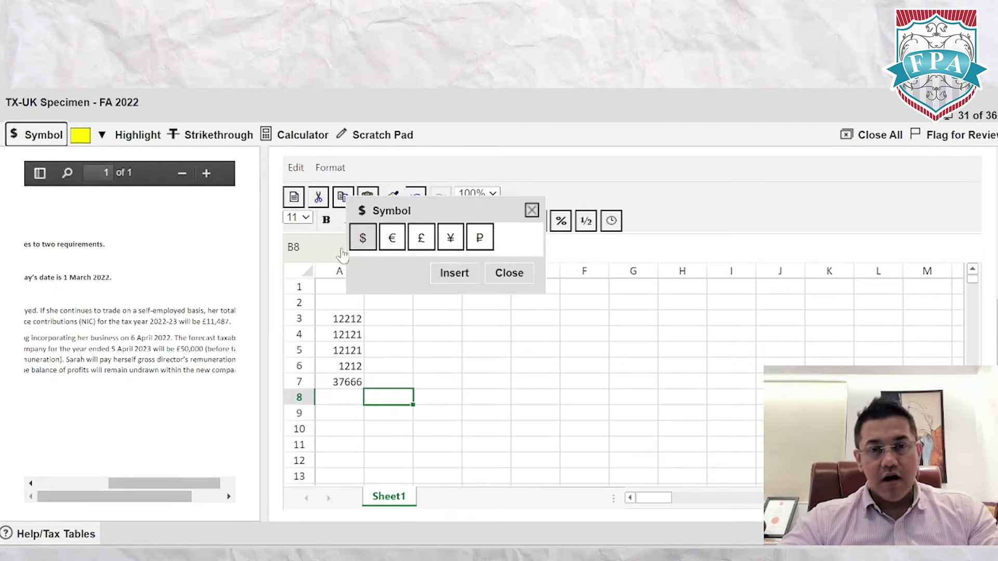
left_click(374, 244)
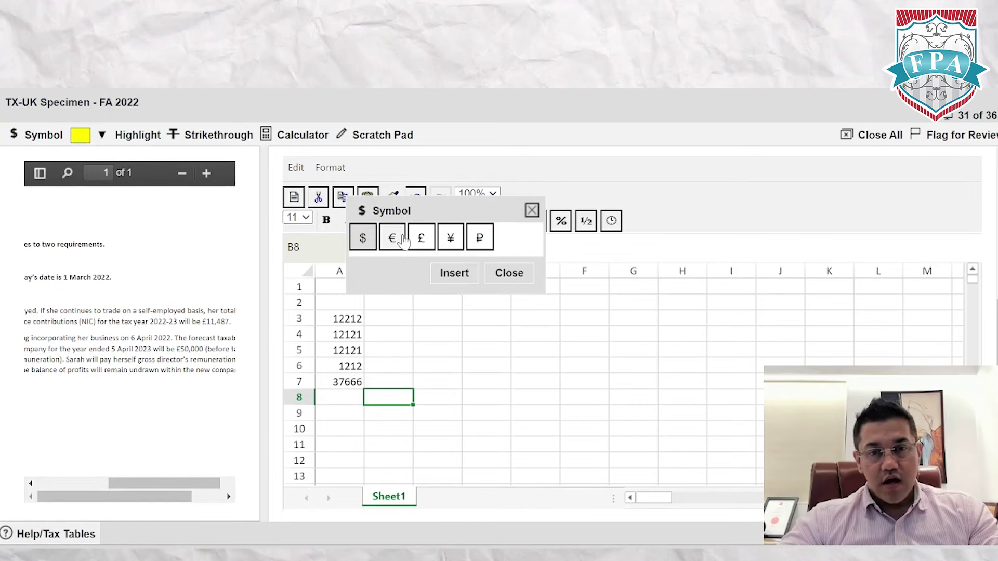
left_click(395, 239)
left_click(363, 238)
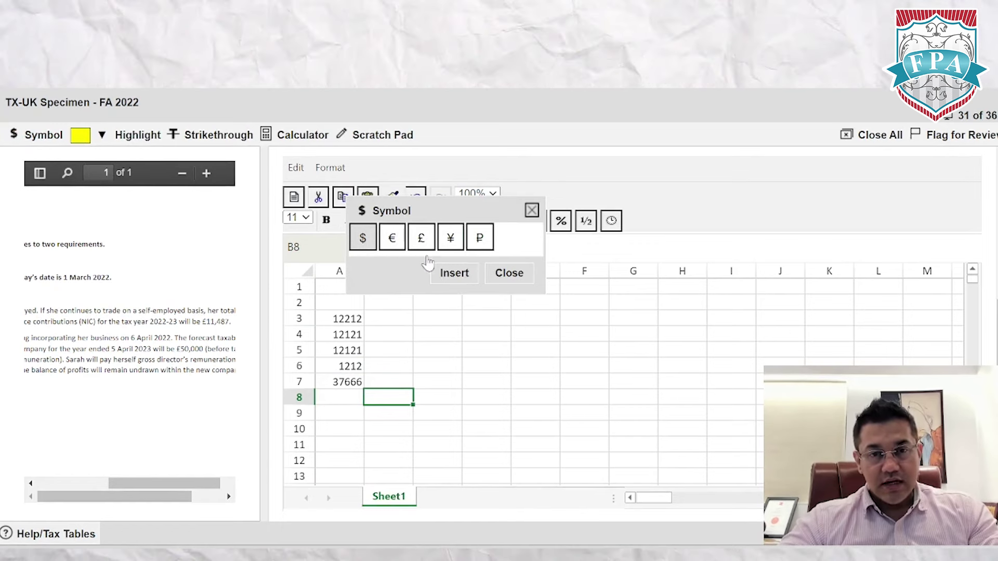
left_click(455, 274)
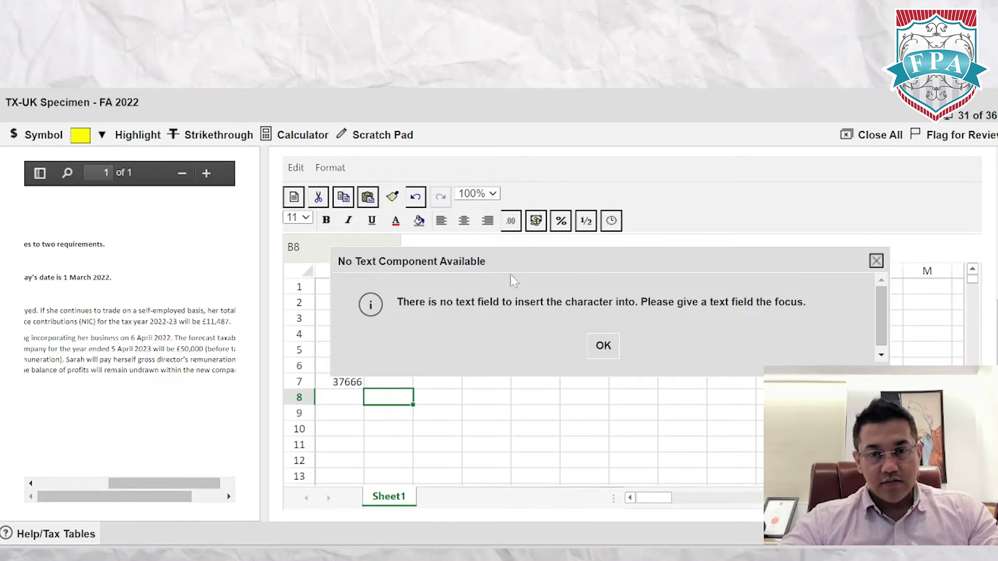
left_click(602, 347)
double_click(388, 399)
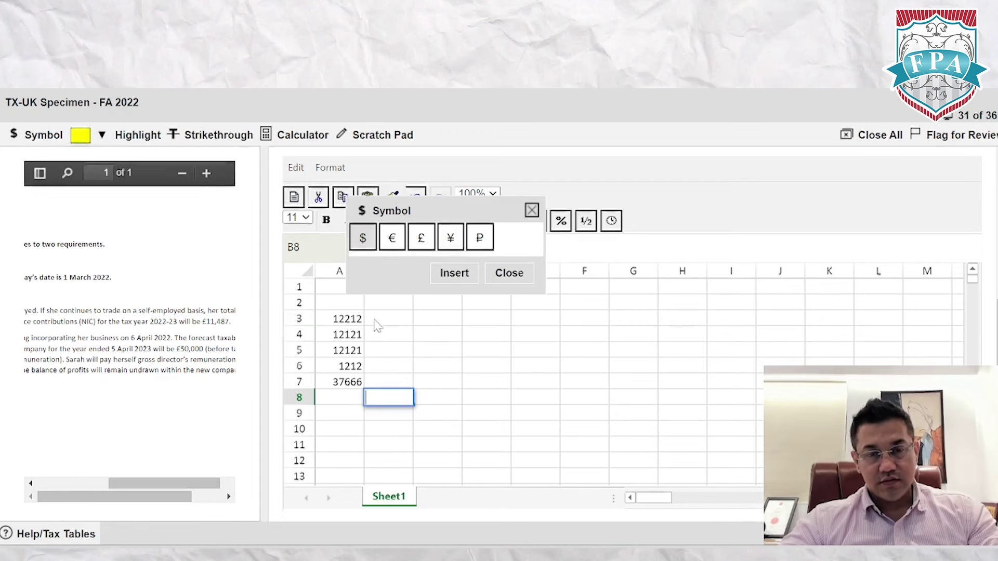
left_click(464, 273)
left_click(603, 347)
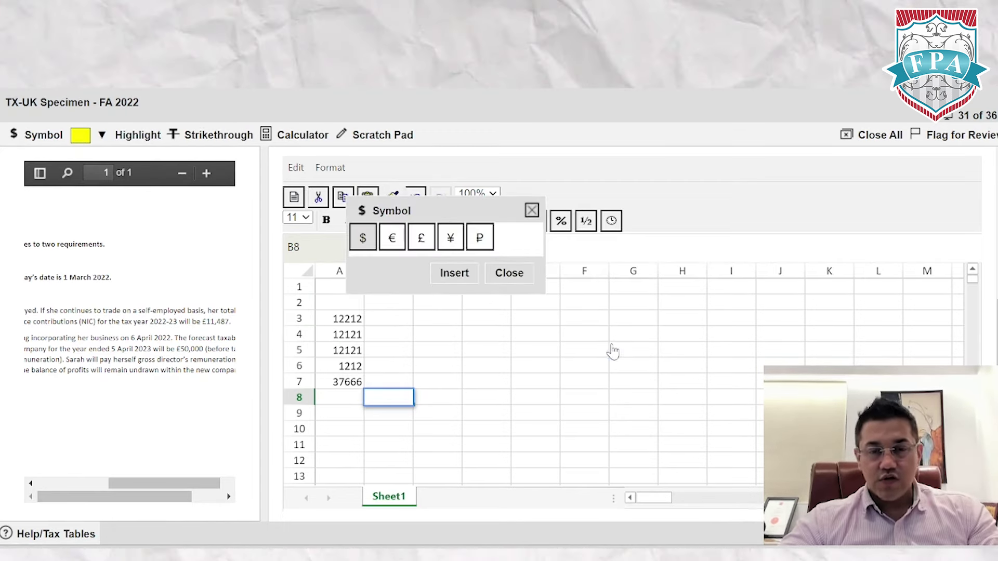
left_click(467, 273)
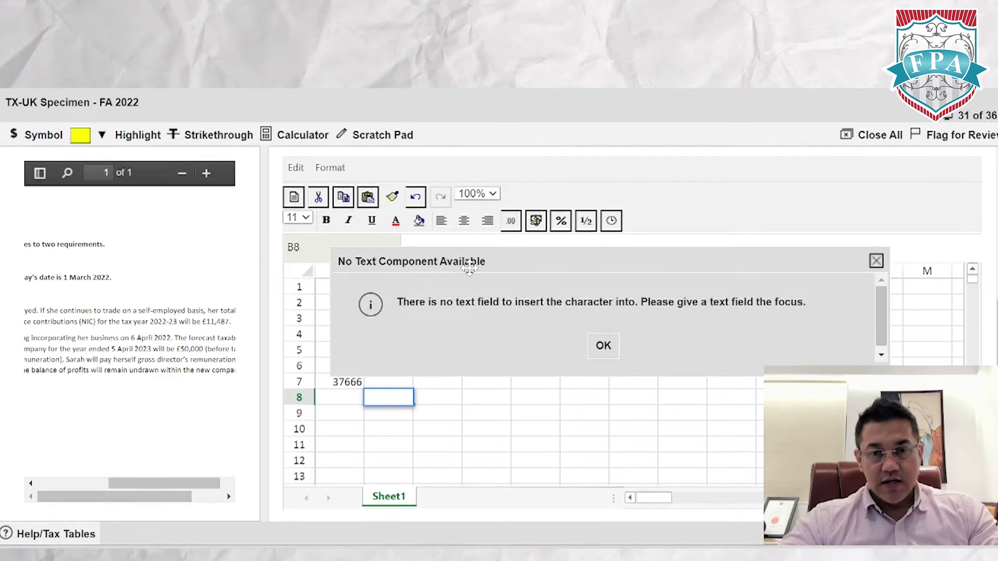
left_click(603, 346)
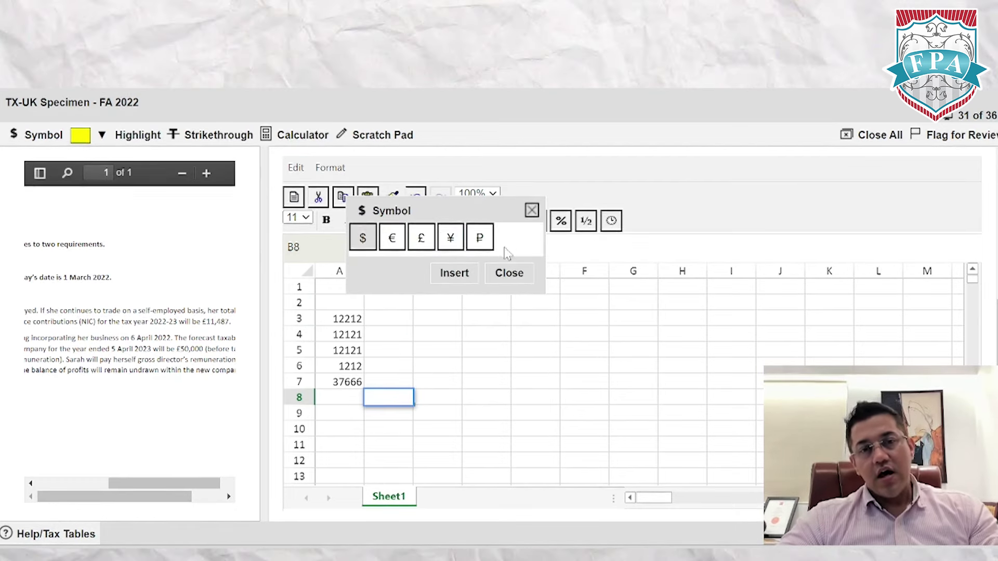
left_click(420, 238)
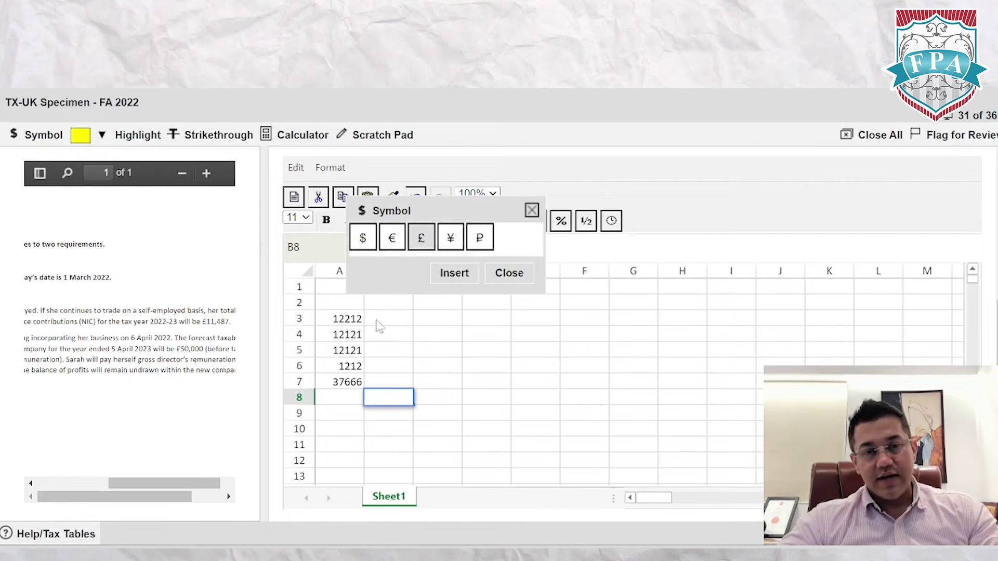
left_click(452, 276)
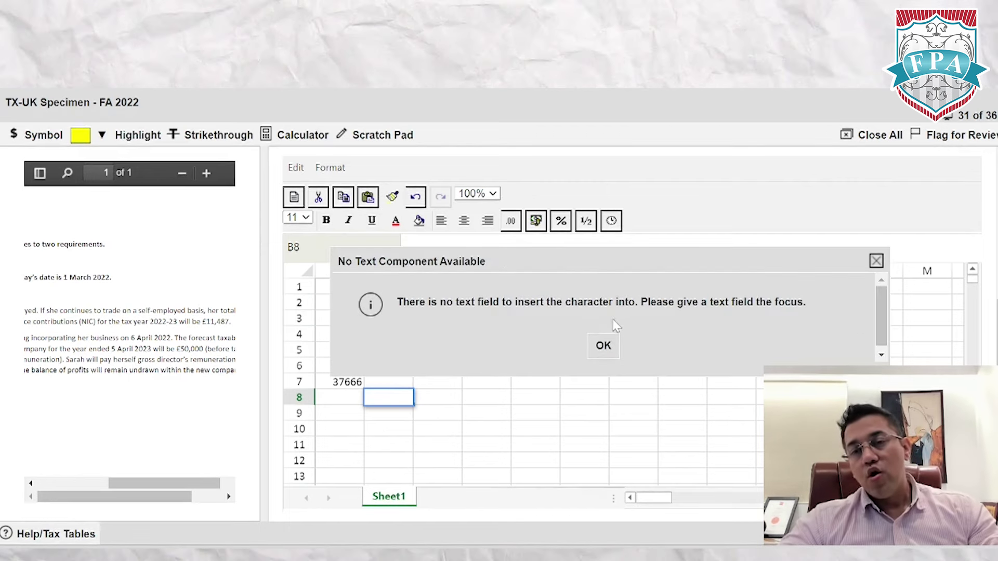
left_click(602, 345)
left_click(487, 402)
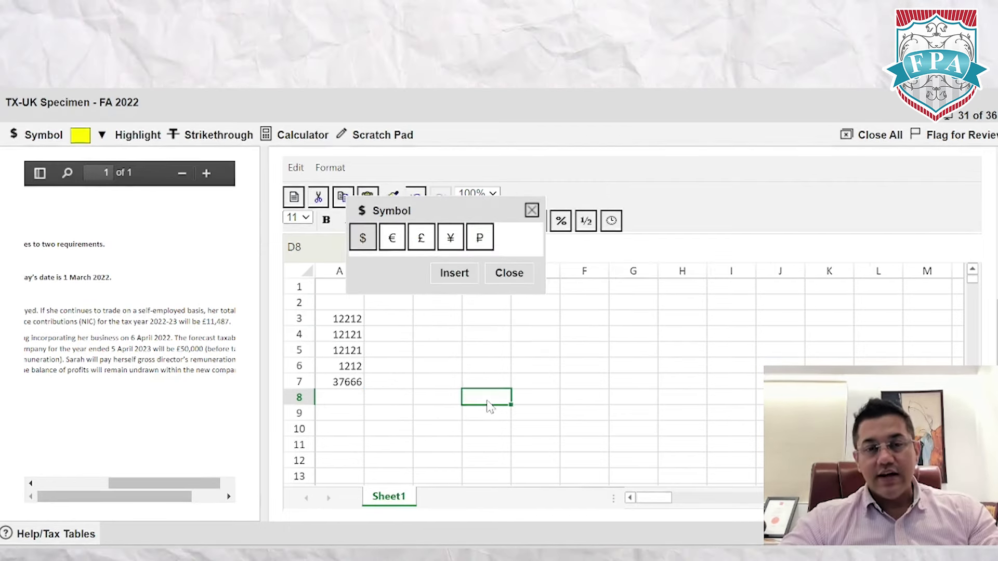
left_click(392, 238)
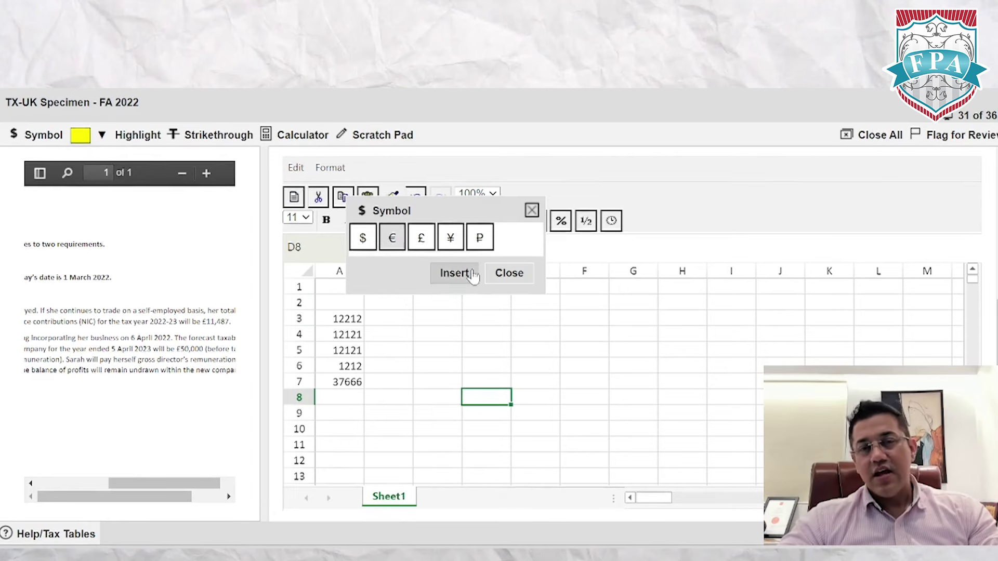
left_click(471, 274)
left_click(601, 345)
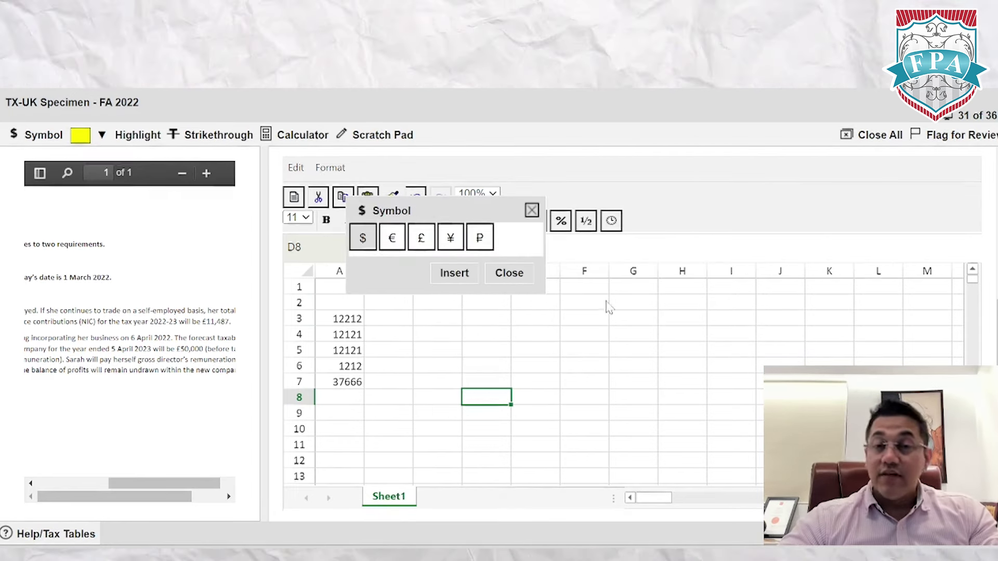
left_click(526, 277)
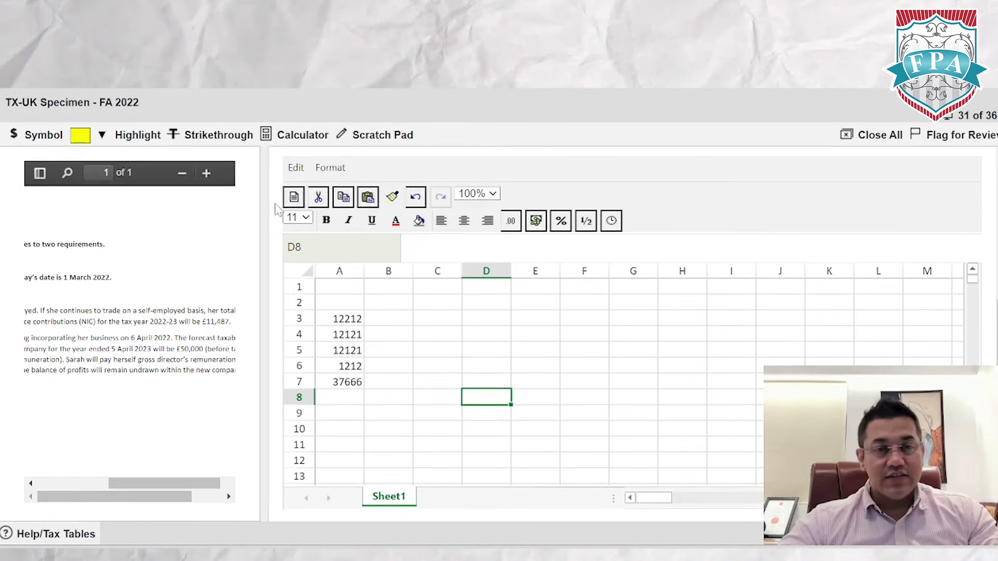
Step: Drag the pane splitter so Sarah's incorporation scenario PDF fills nearly the whole workspace
mouse_move(265, 200)
left_mouse_down()
mouse_move(287, 201)
mouse_move(245, 201)
mouse_move(258, 200)
left_mouse_up()
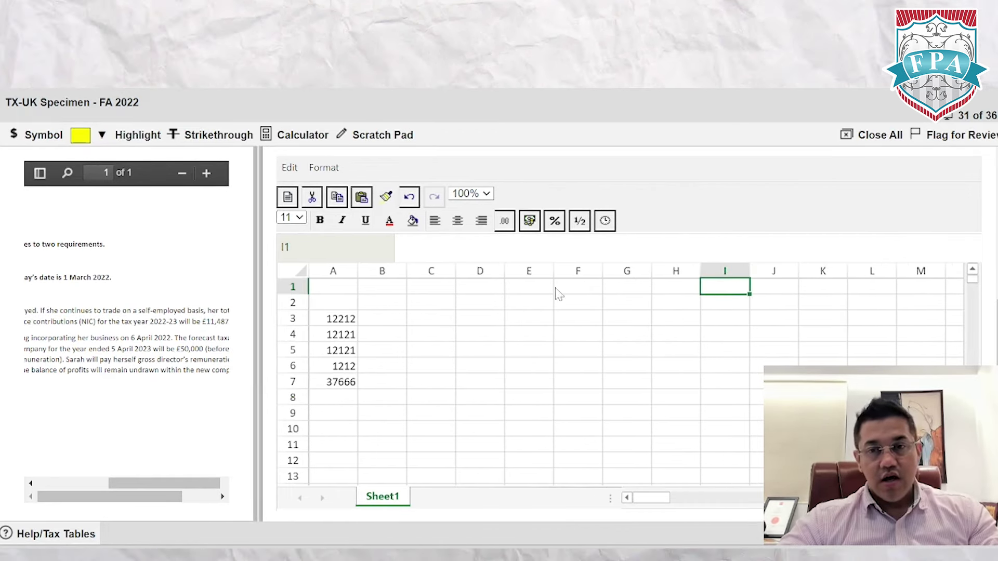
left_click_drag(258, 217, 496, 229)
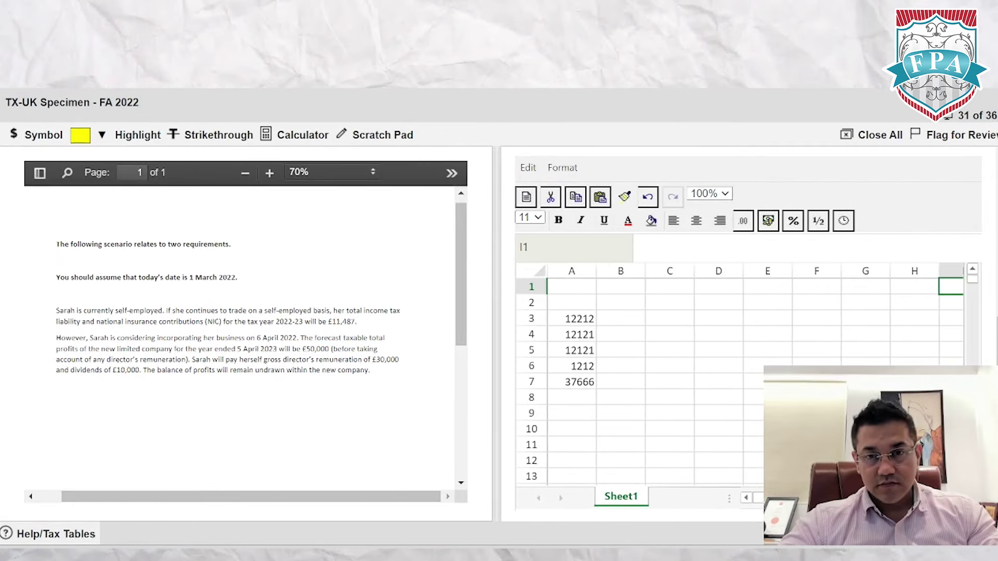
left_click_drag(496, 390, 116, 234)
left_click_drag(201, 172, 907, 229)
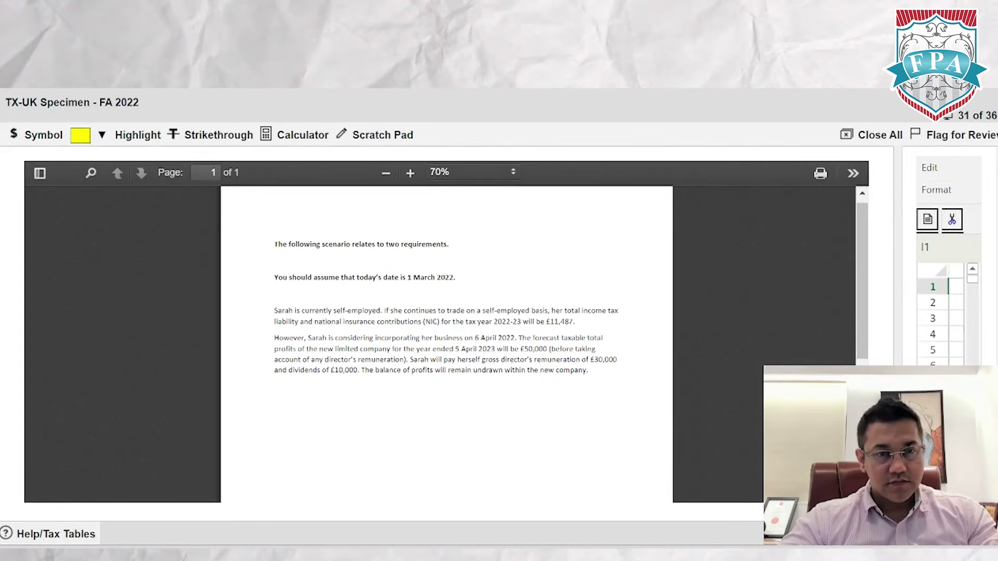
Step: Highlight the 'currently self-employed ... contributions' sentence of the scenario in yellow
left_click(122, 136)
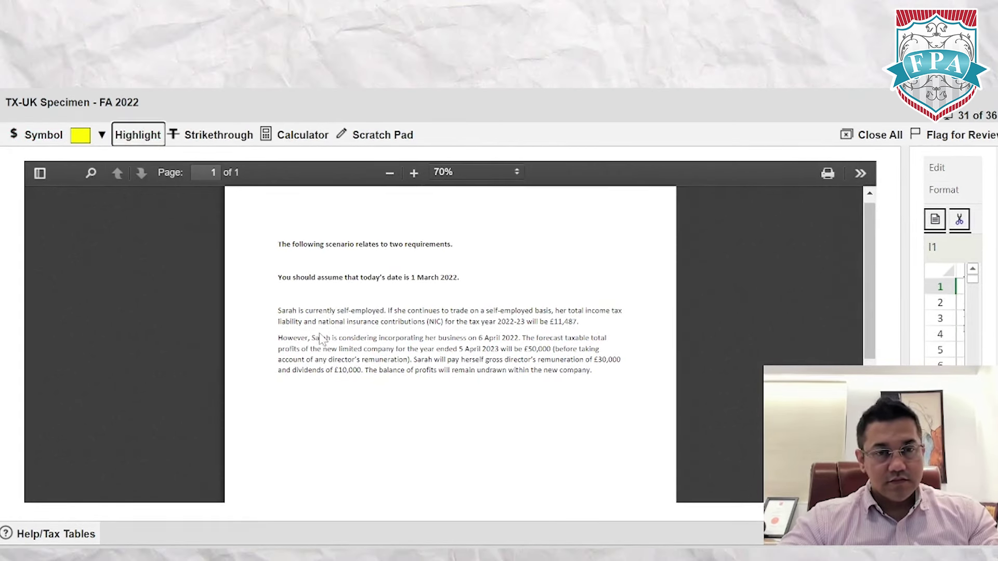
left_click_drag(305, 311, 425, 322)
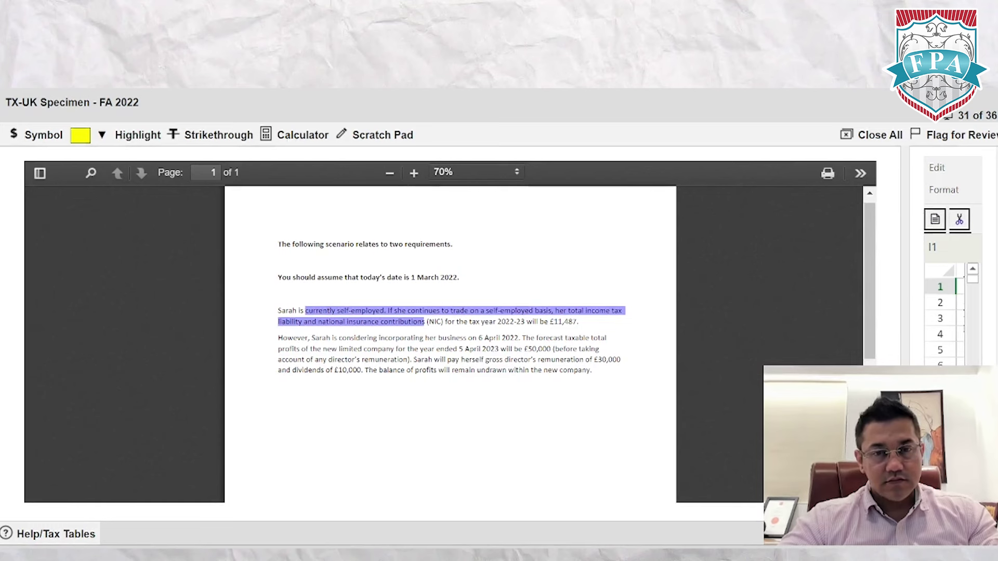
left_click(134, 138)
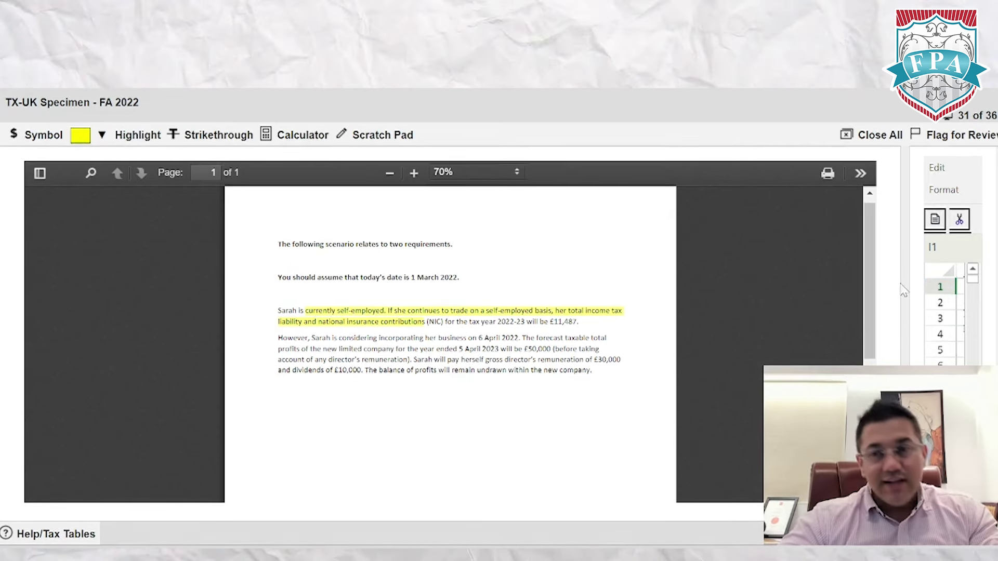
Step: Readjust the splitter between the scenario and the workings spreadsheet panes
left_click_drag(900, 273, 839, 263)
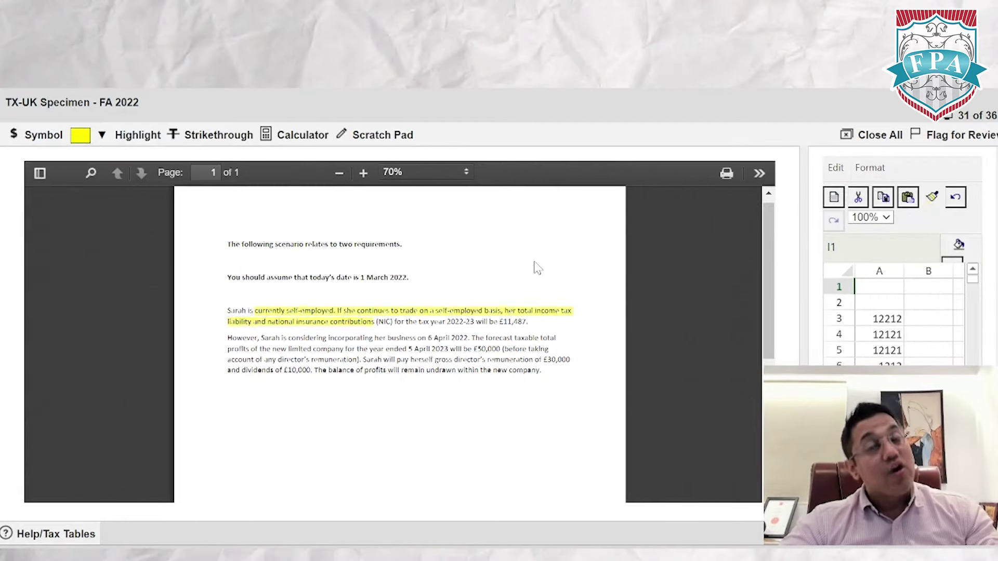
left_click_drag(803, 260, 844, 258)
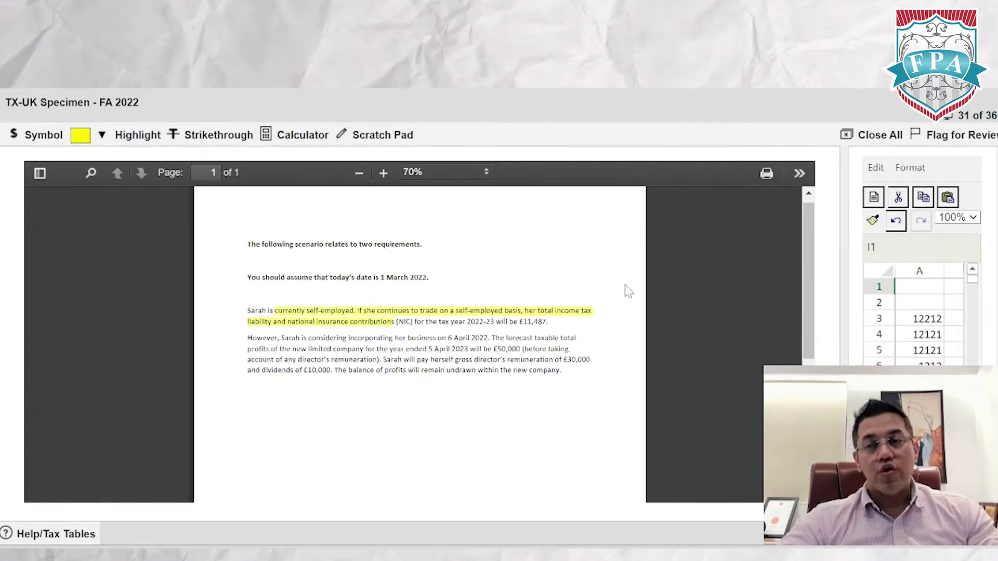
left_click_drag(842, 271, 946, 289)
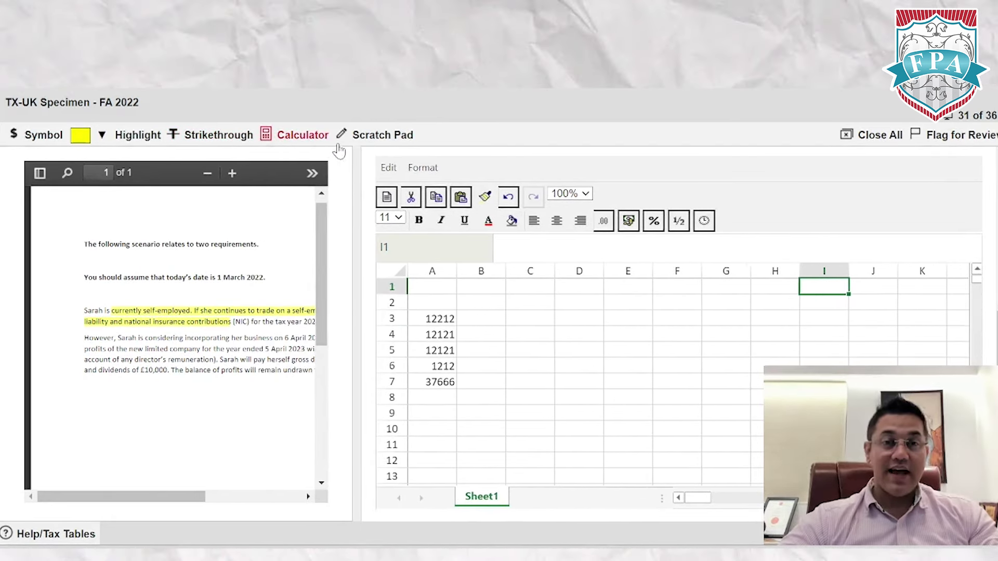
left_click(366, 137)
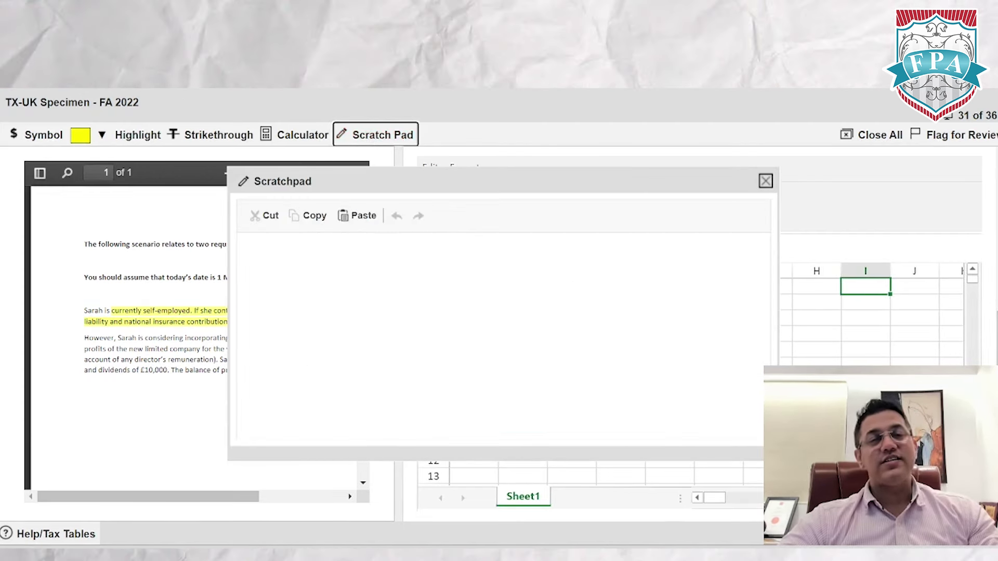
type("asasa")
key("Return")
type("asasa")
key("Return")
type("asasasa")
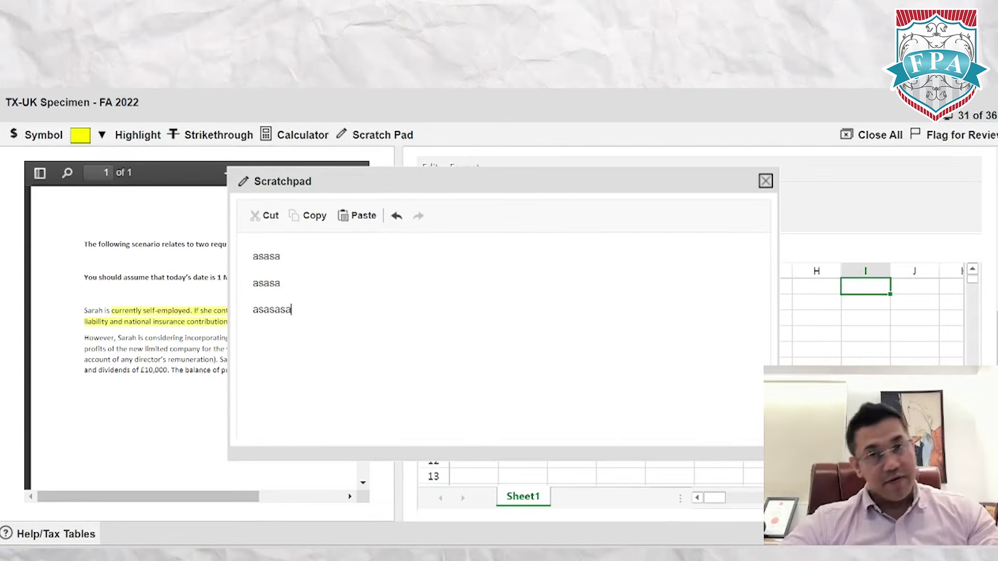
left_click(765, 180)
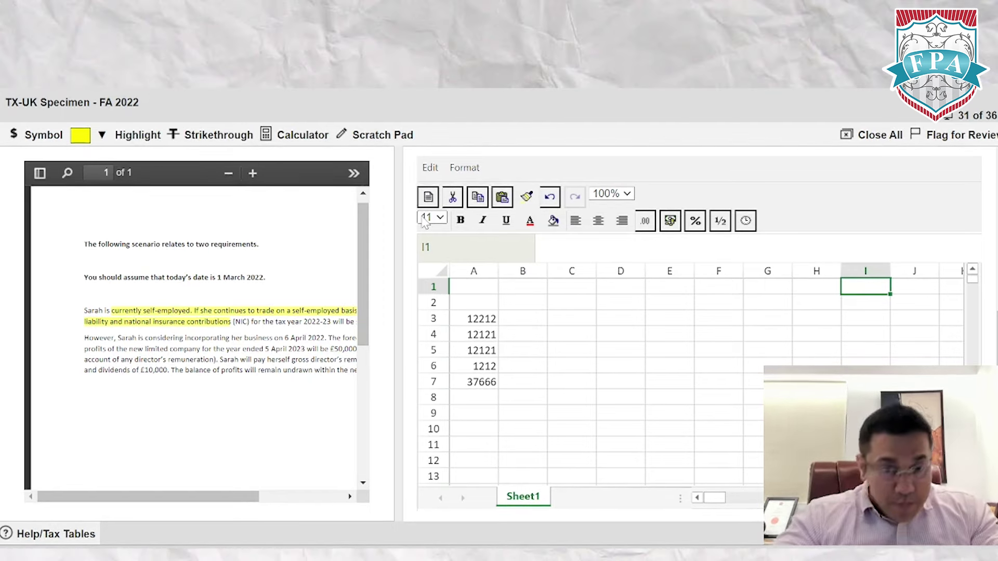
Step: Open question 36 from the navigator, scroll through its scenario, then go to the Item Review screen
scroll(326, 289, "down", 5)
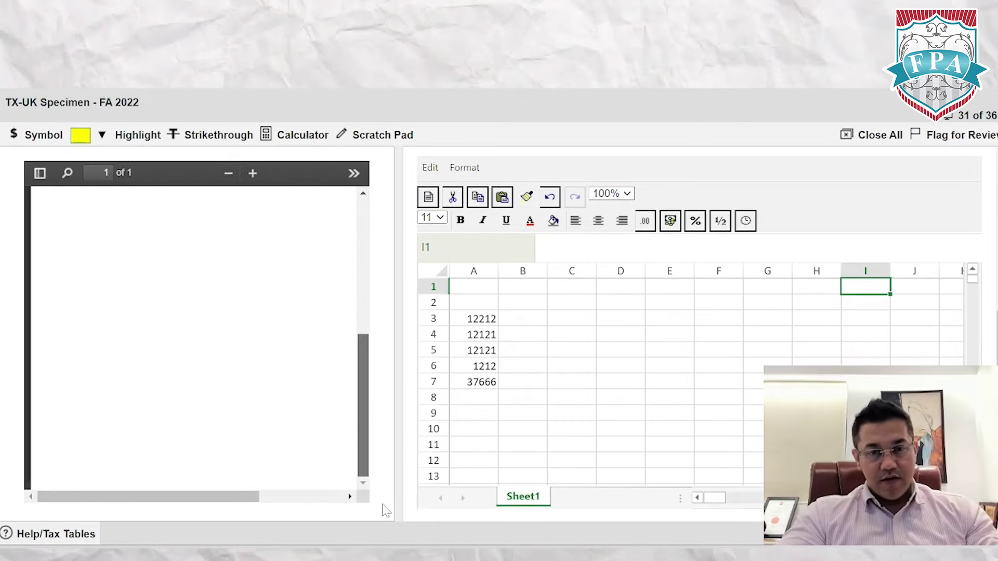
left_click_drag(252, 498, 337, 497)
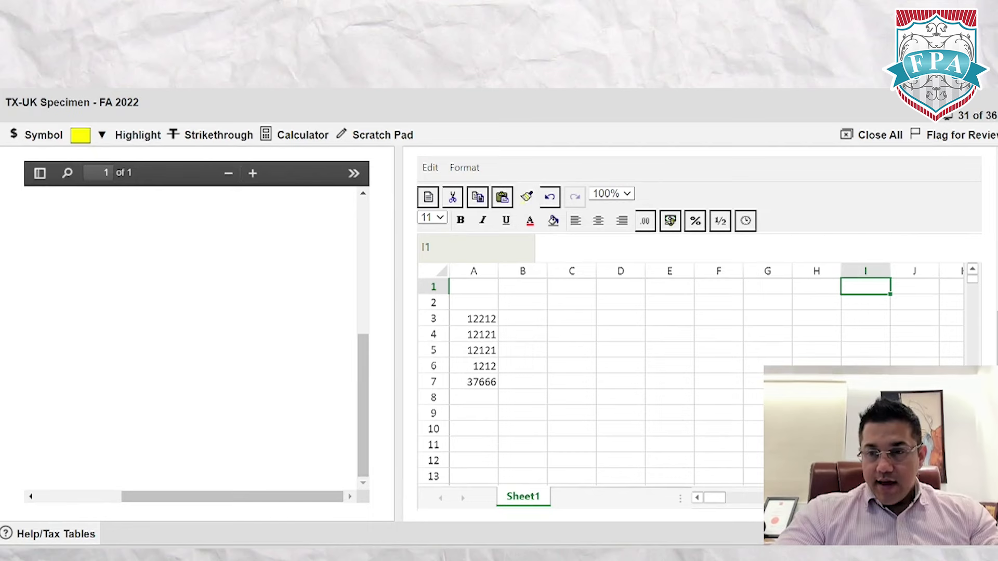
left_click(939, 545)
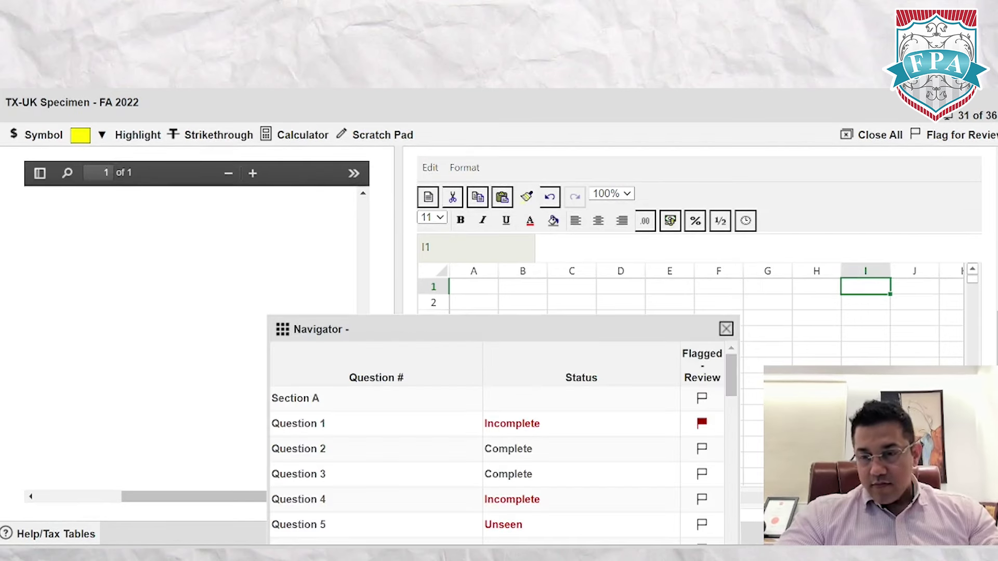
left_click_drag(731, 374, 731, 525)
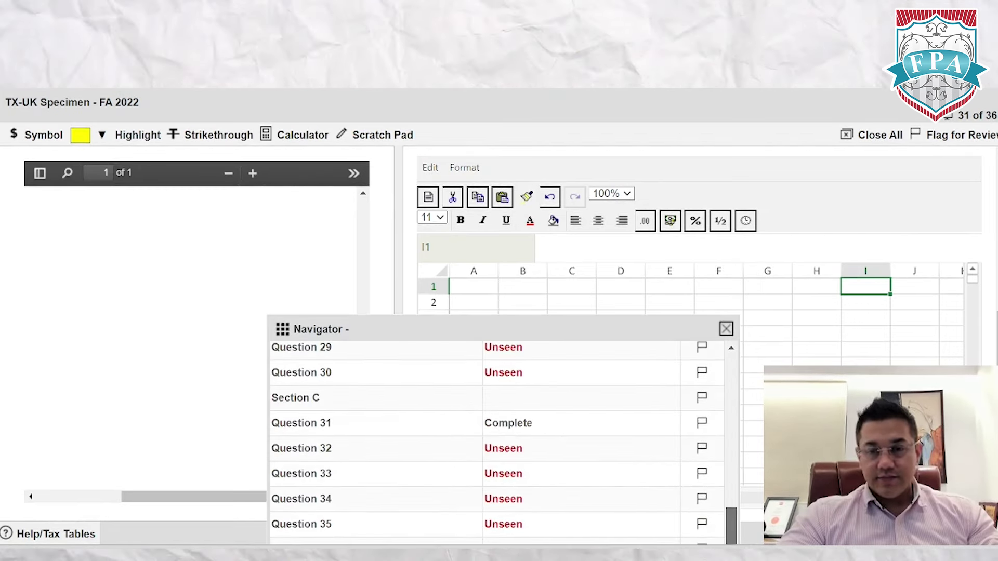
left_click_drag(655, 327, 663, 230)
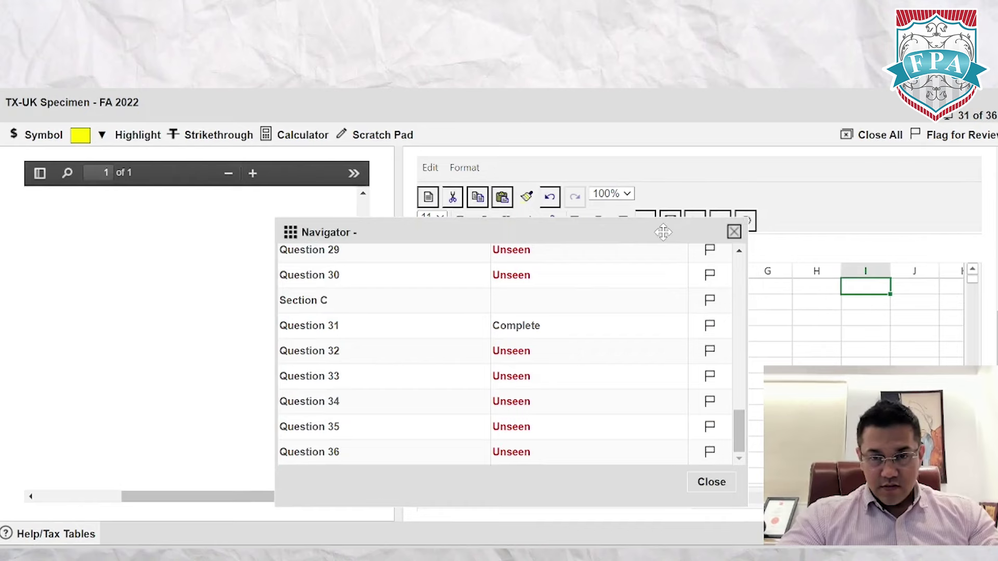
left_click(304, 453)
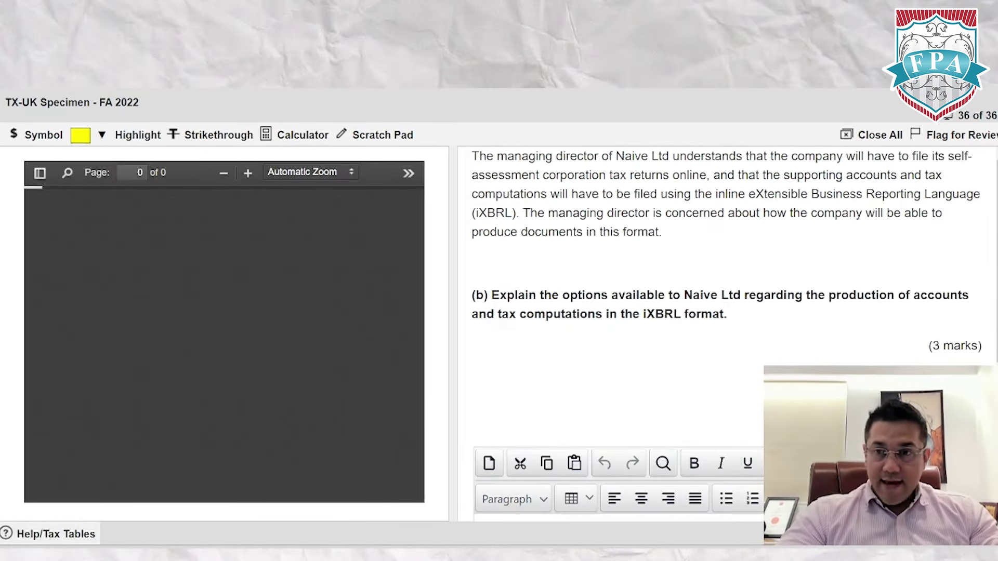
scroll(571, 312, "down", 5)
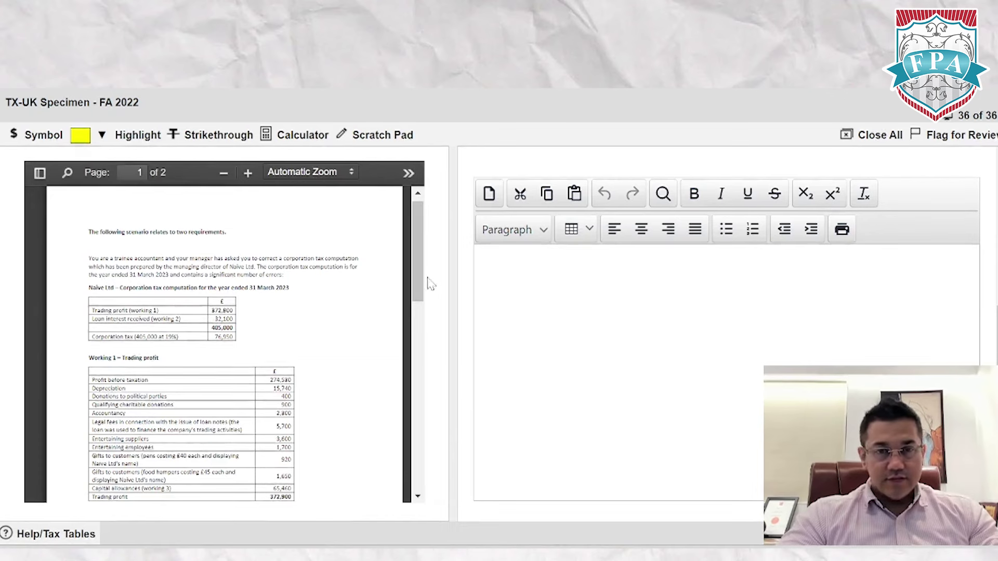
left_click_drag(416, 260, 440, 483)
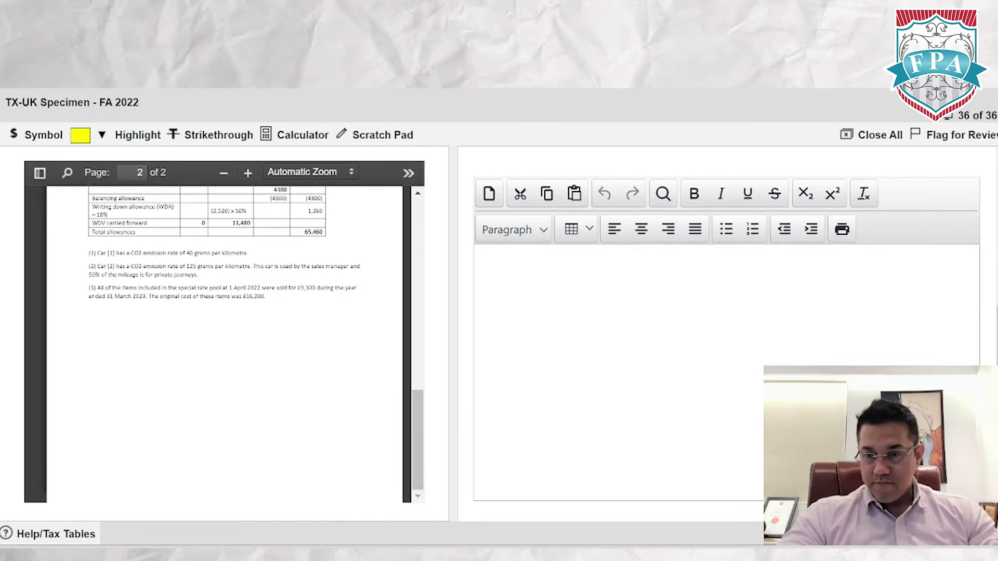
key("alt+n")
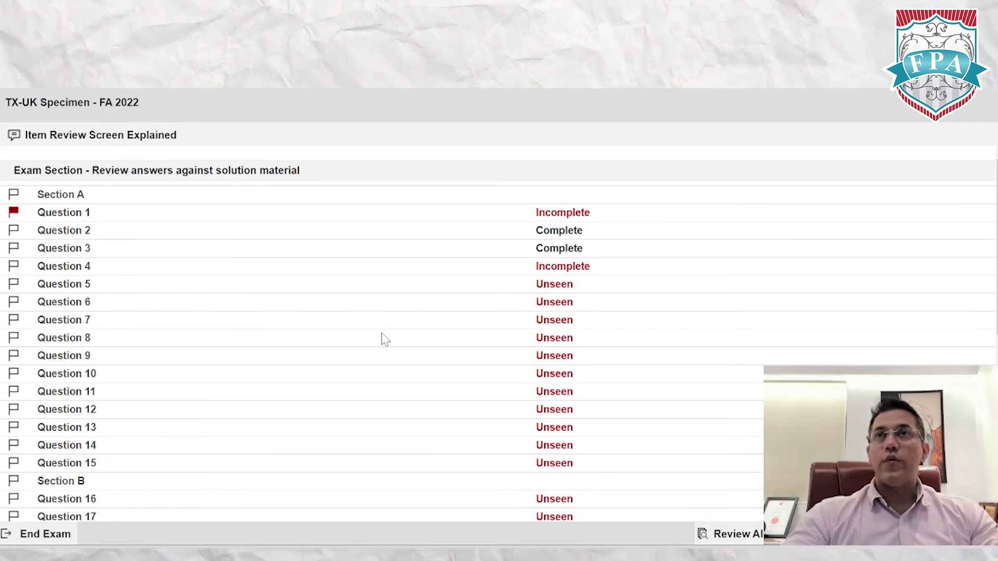
Step: Choose End Exam and answer Yes to both confirmation prompts
scroll(897, 190, "down", 7)
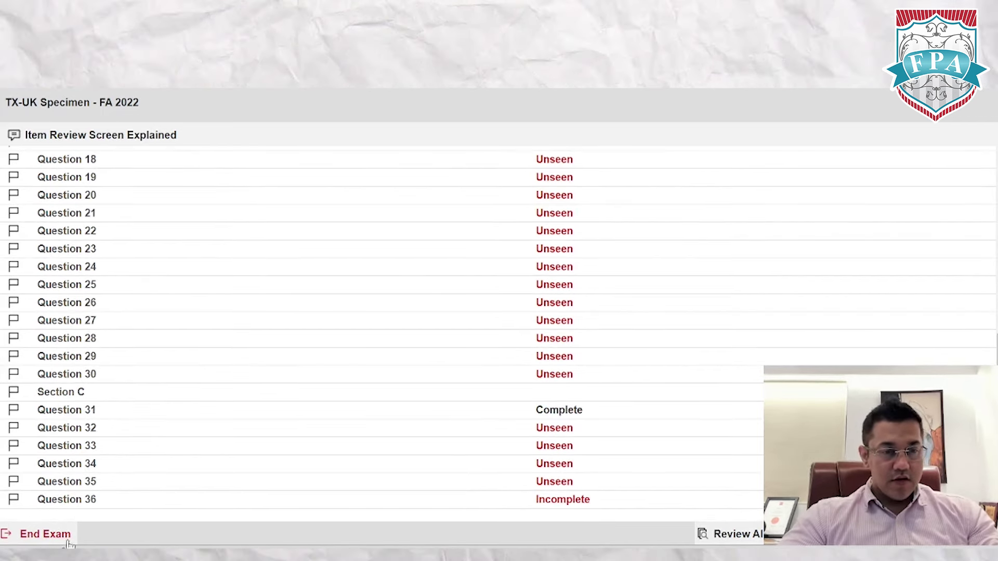
left_click(41, 534)
left_click(501, 326)
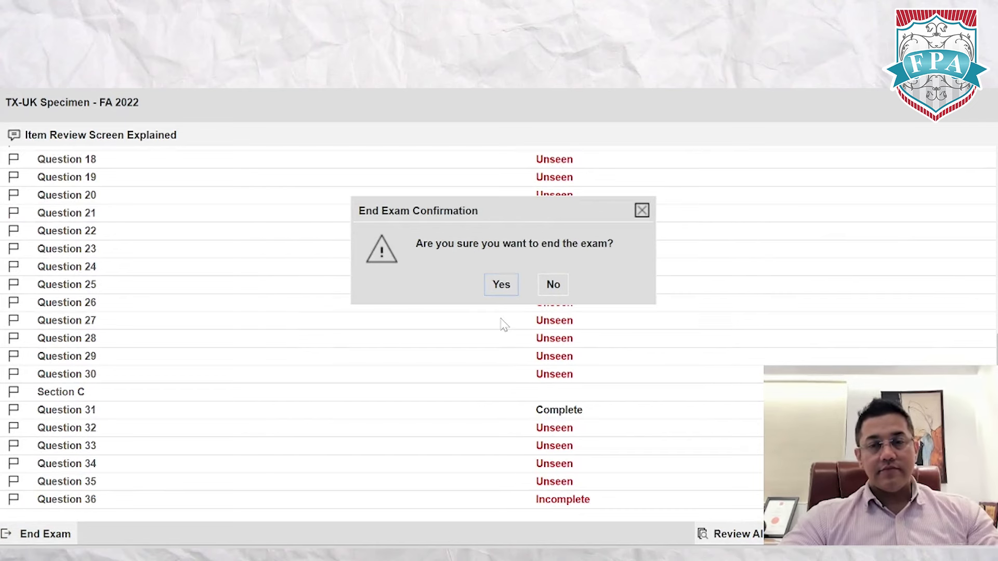
left_click(501, 284)
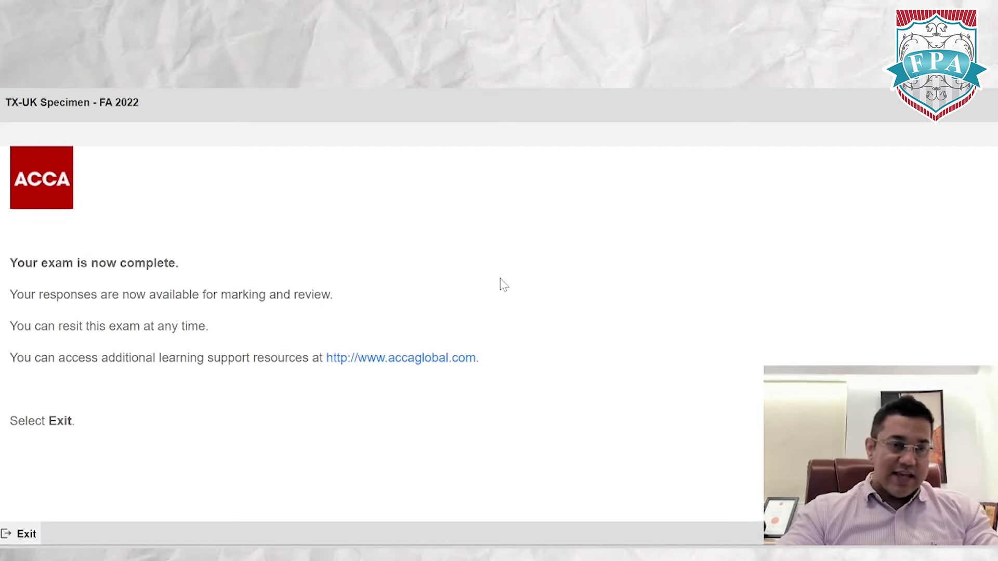
Step: Exit to the dashboard, open the Mark tab, expand TX-UK: Specimen and start marking the FA 2022 attempt
left_click(24, 535)
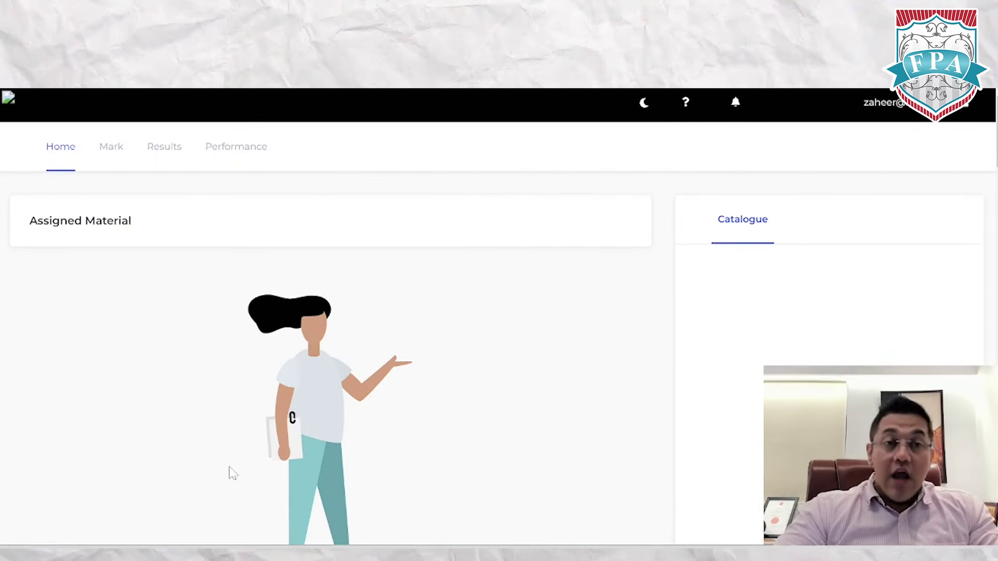
left_click(111, 149)
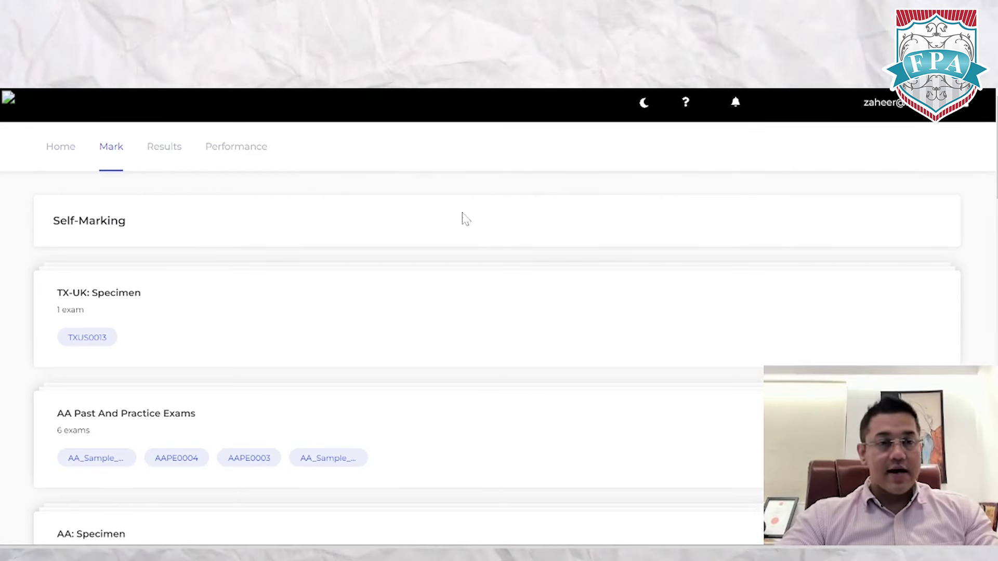
left_click(110, 295)
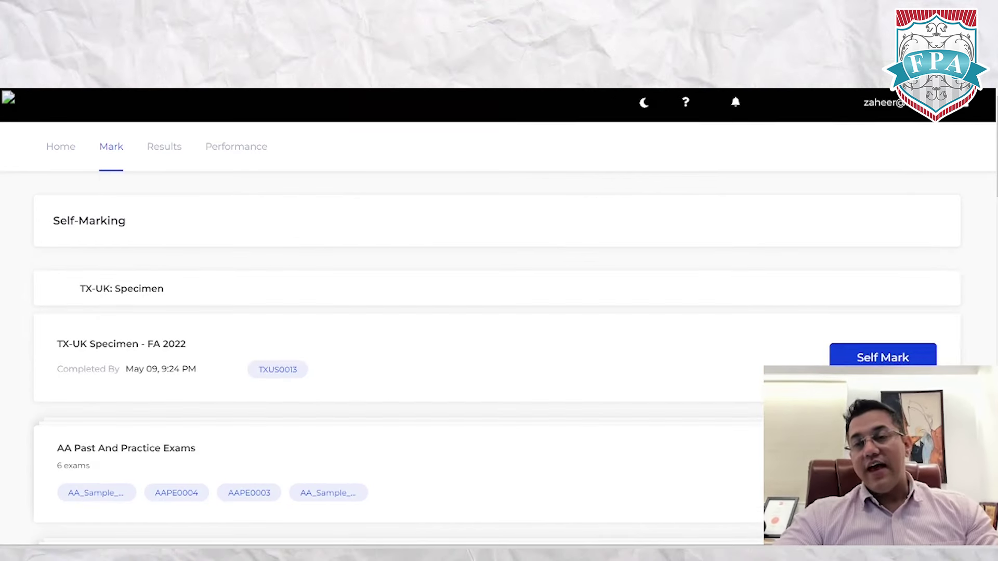
left_click(877, 360)
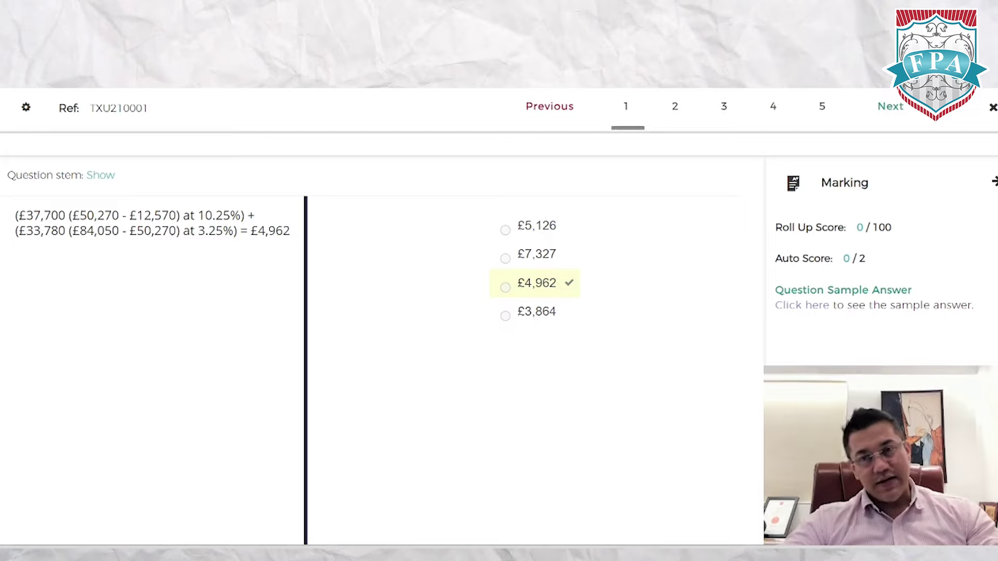
Step: Page through the objective questions and their correct answers, advancing to question 32
left_click(891, 107)
left_click(891, 107)
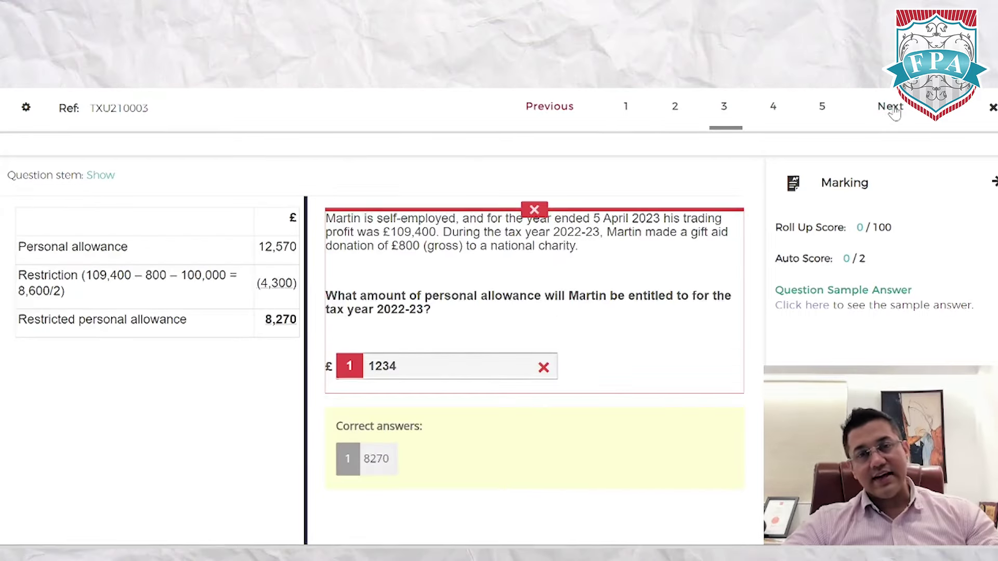
left_click(891, 107)
left_click(891, 106)
left_click(891, 107)
left_click(891, 106)
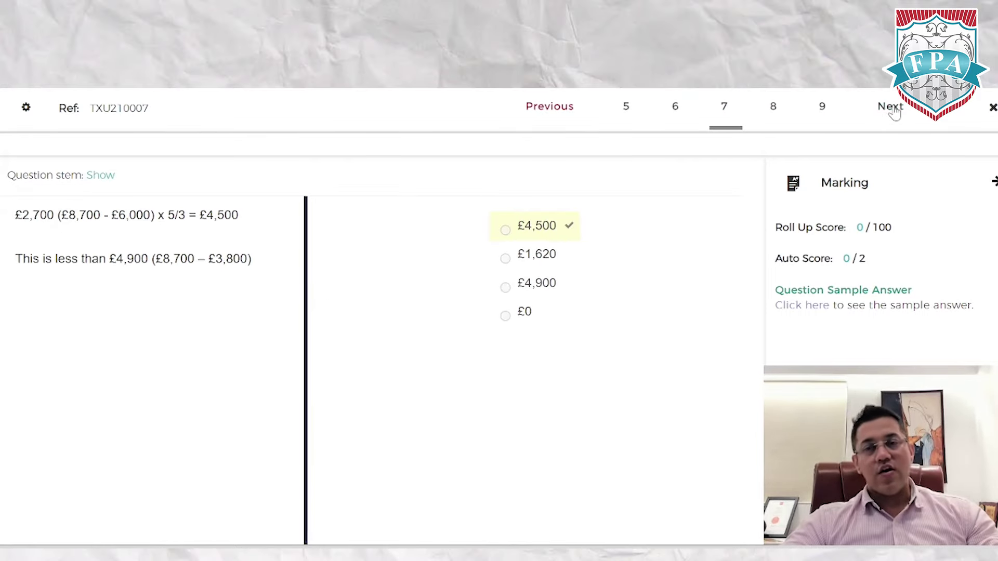
left_click(891, 107)
left_click(891, 107)
left_click(891, 107)
left_click(891, 107)
left_click(891, 107)
left_click(891, 107)
left_click(890, 107)
left_click(891, 107)
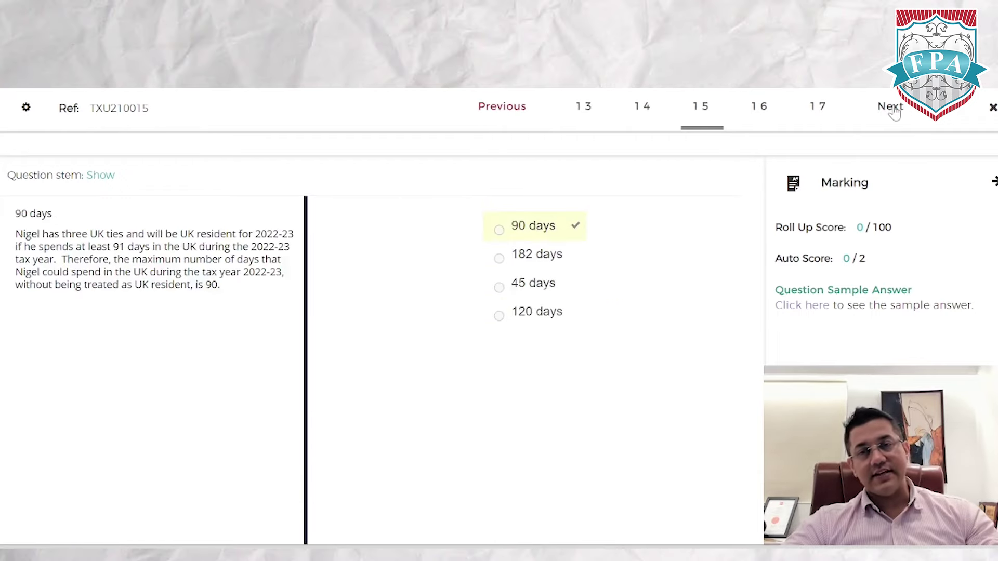
left_click(891, 107)
left_click(891, 107)
left_click(891, 107)
left_click(891, 106)
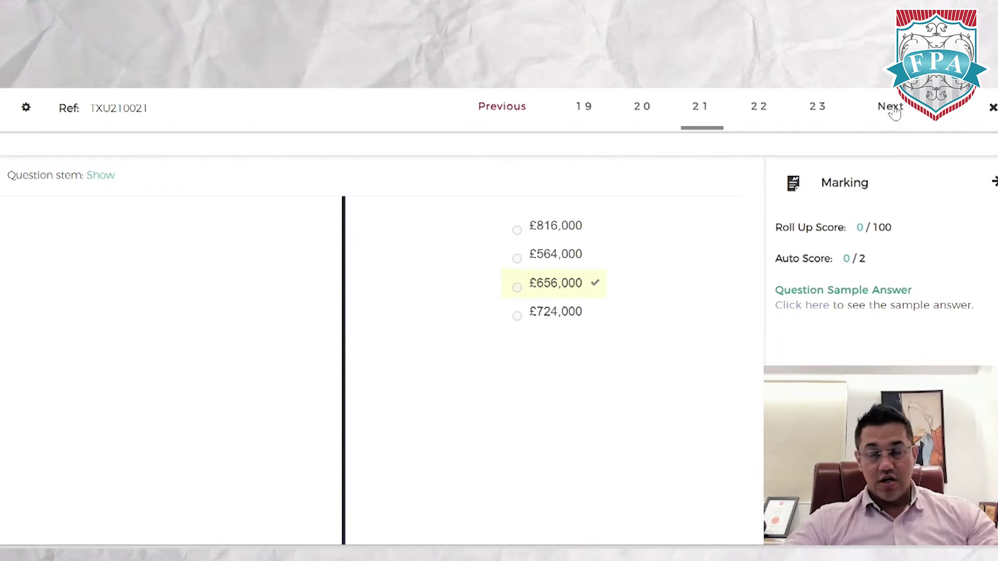
left_click(891, 107)
left_click(891, 107)
left_click(891, 107)
left_click(891, 107)
left_click(891, 106)
left_click(891, 106)
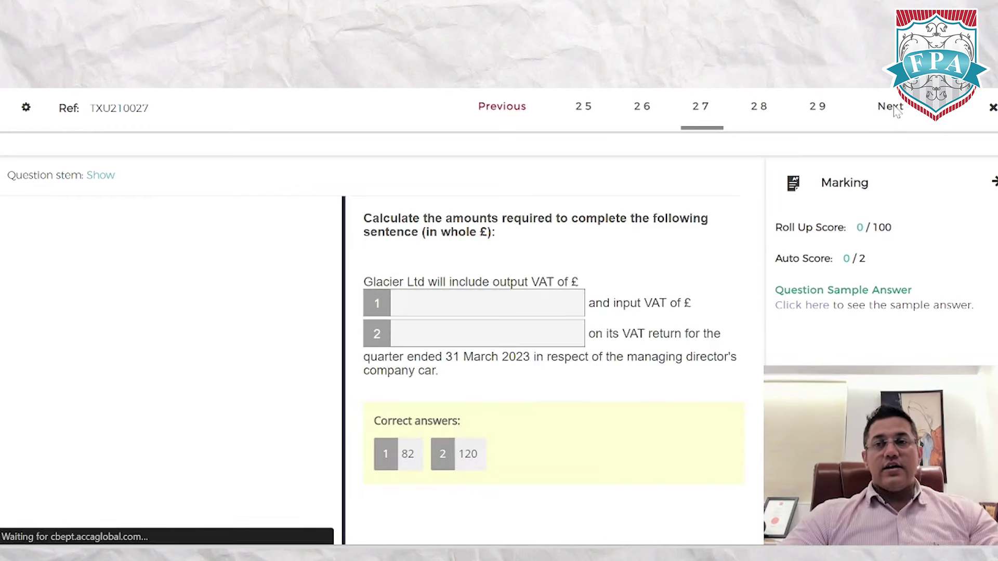
left_click(891, 106)
left_click(891, 106)
left_click(891, 107)
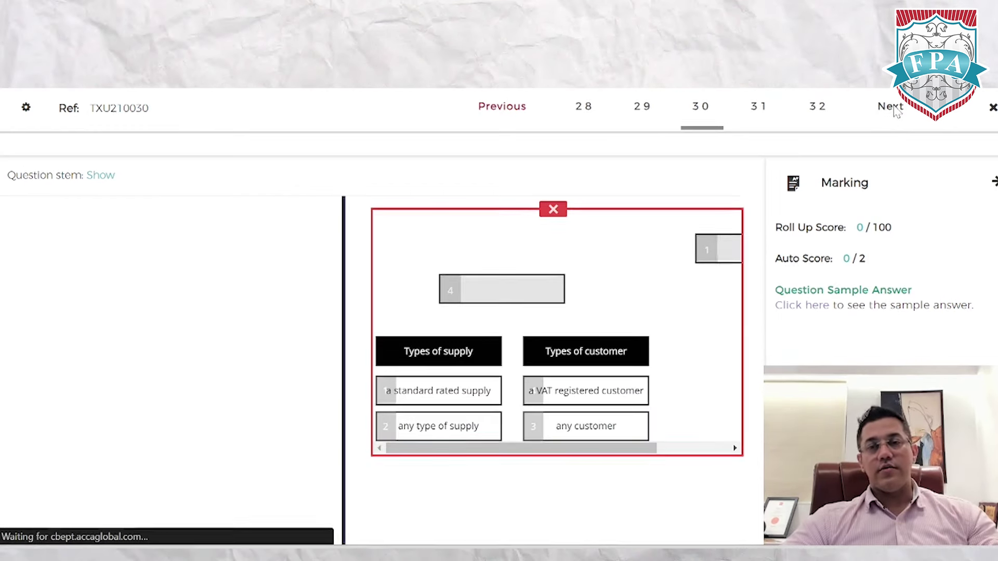
left_click(891, 107)
left_click(891, 106)
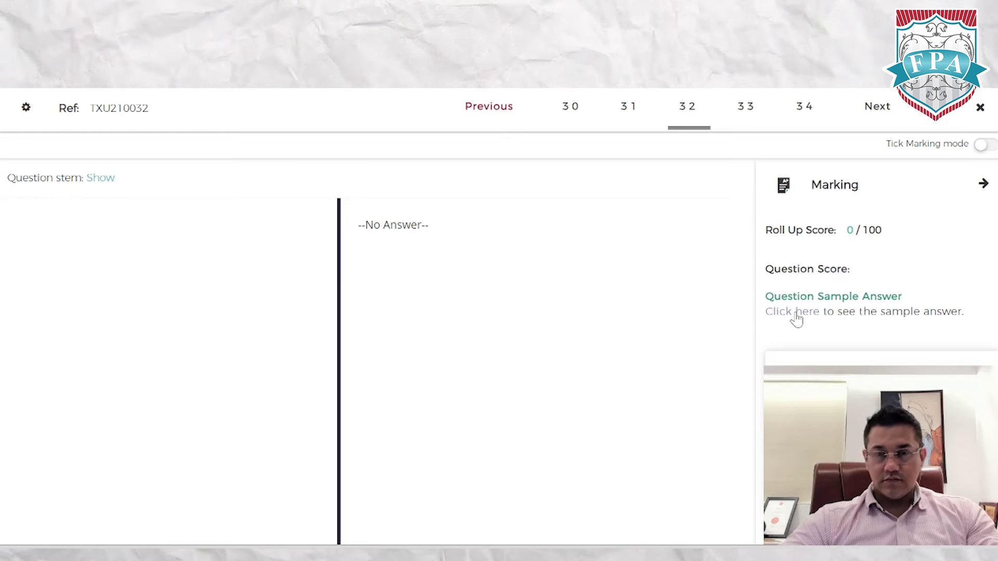
Step: Read question 32's sample answer in a widened PDF pane and advance to question 33
left_click(801, 321)
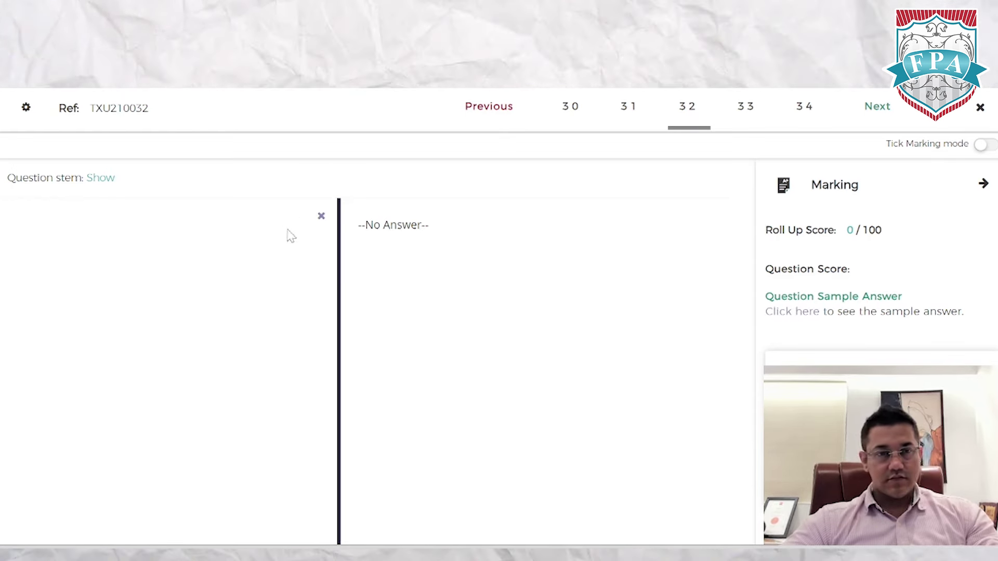
left_click_drag(338, 255, 564, 246)
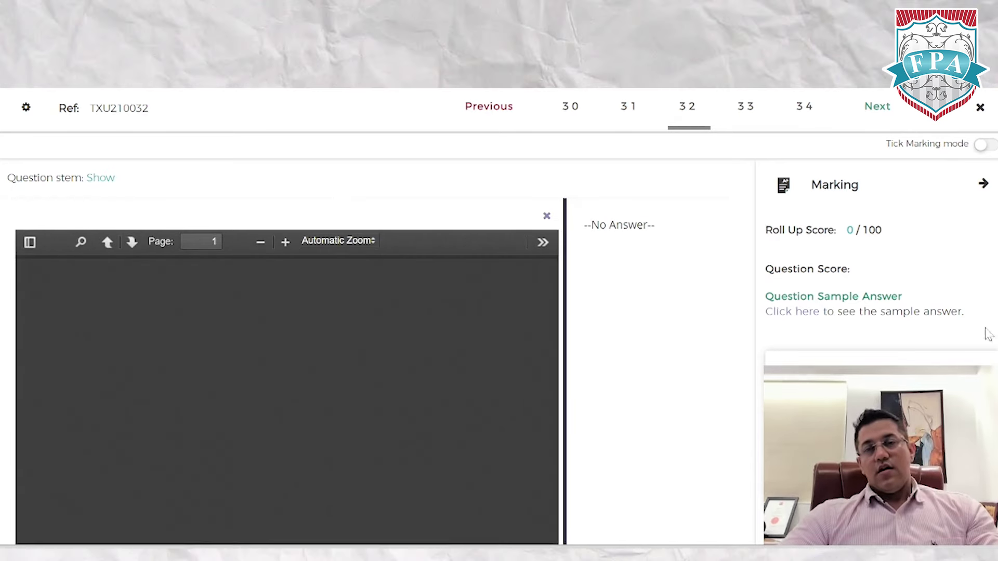
left_click(814, 316)
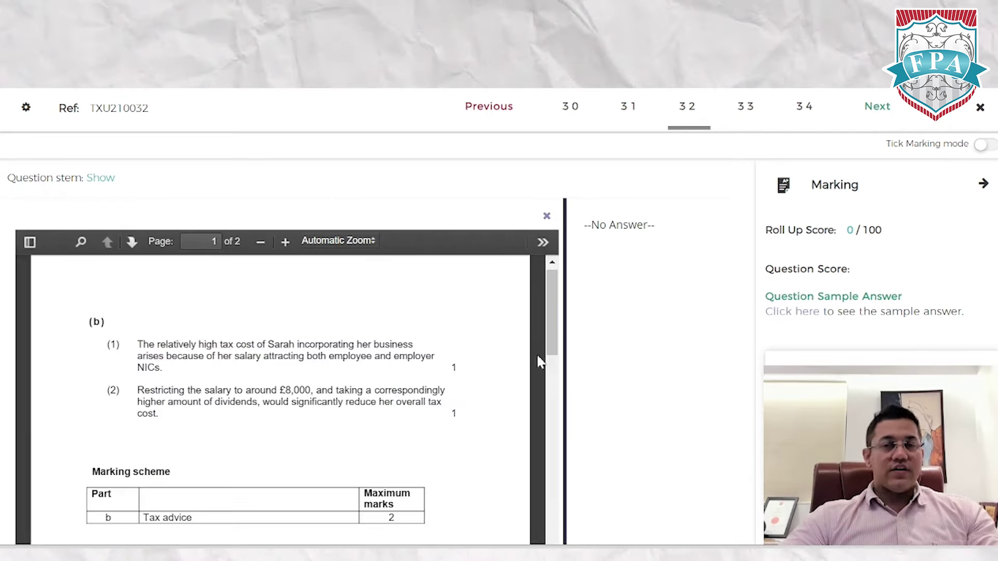
left_click_drag(549, 338, 558, 543)
left_click_drag(551, 453, 551, 270)
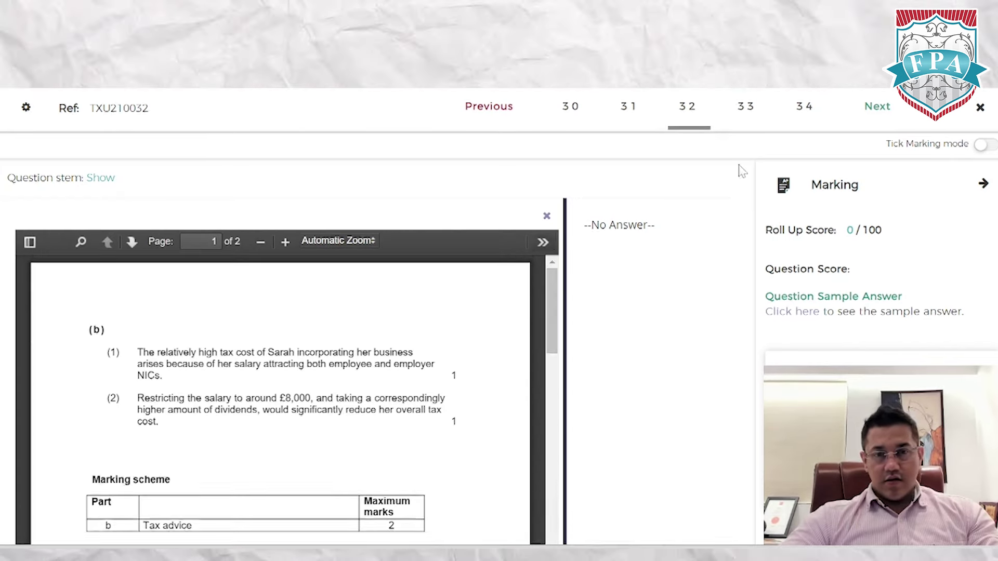
left_click(875, 116)
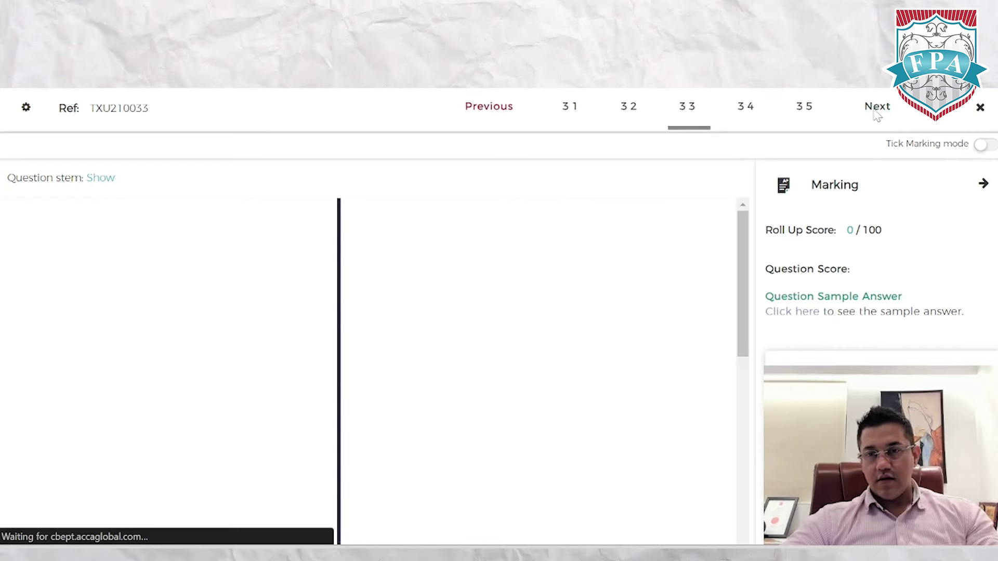
left_click(876, 116)
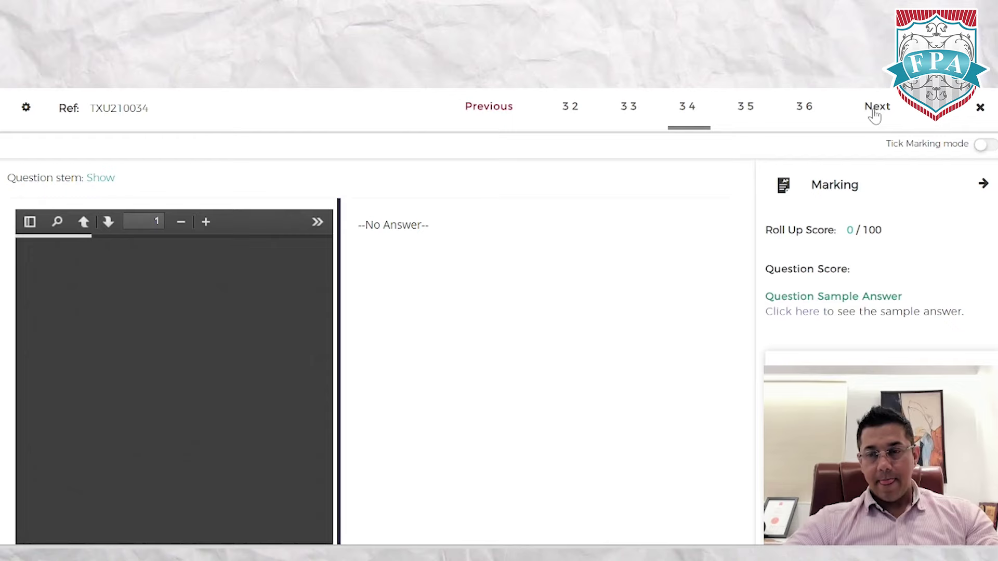
left_click(875, 116)
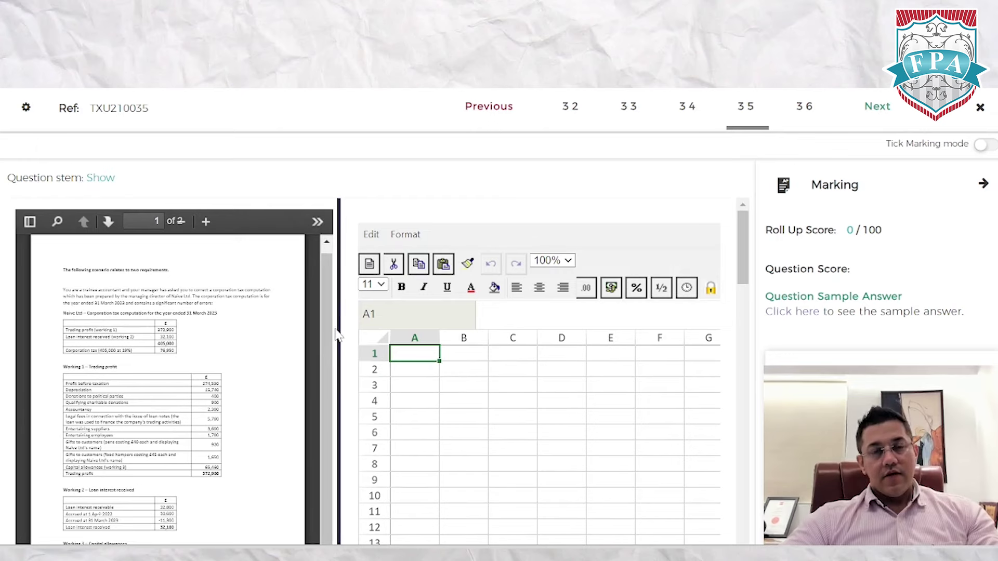
left_click_drag(339, 334, 422, 332)
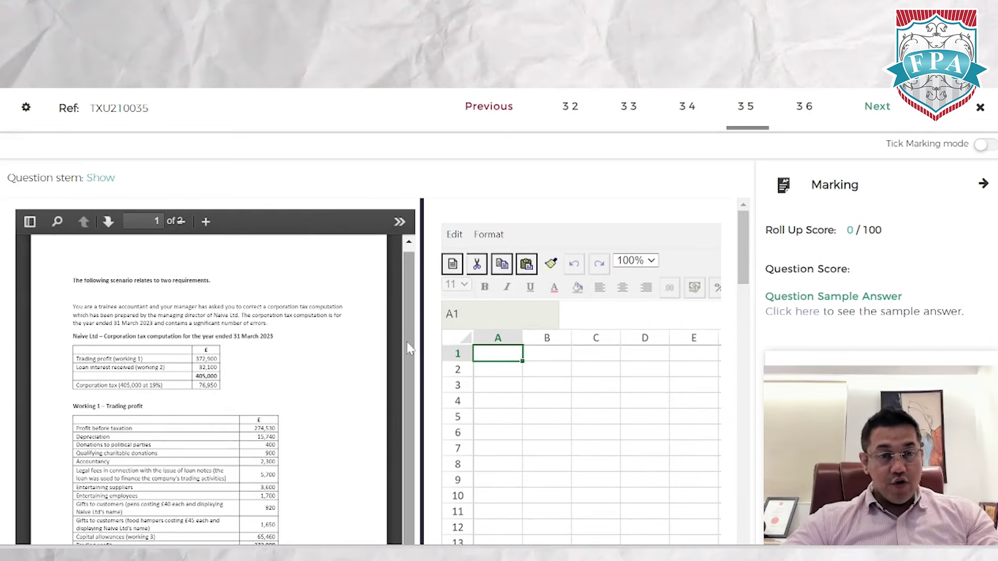
left_click_drag(405, 281, 405, 379)
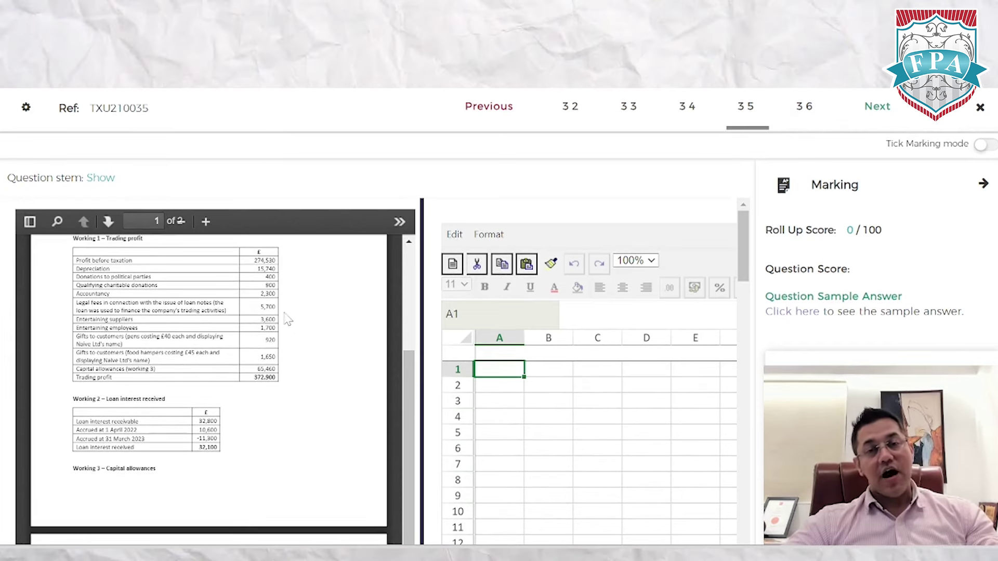
left_click_drag(419, 325, 419, 543)
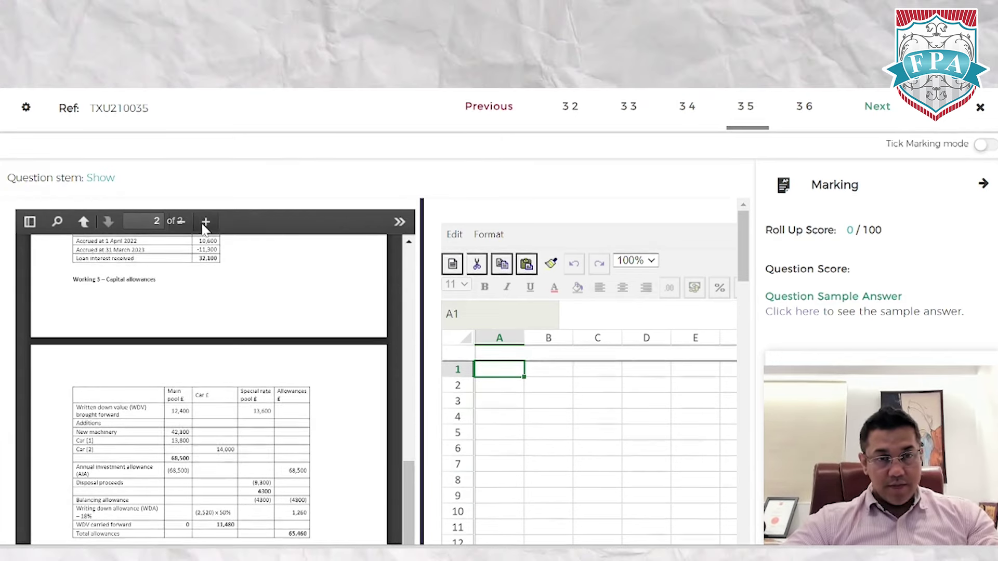
scroll(752, 270, "down", 5)
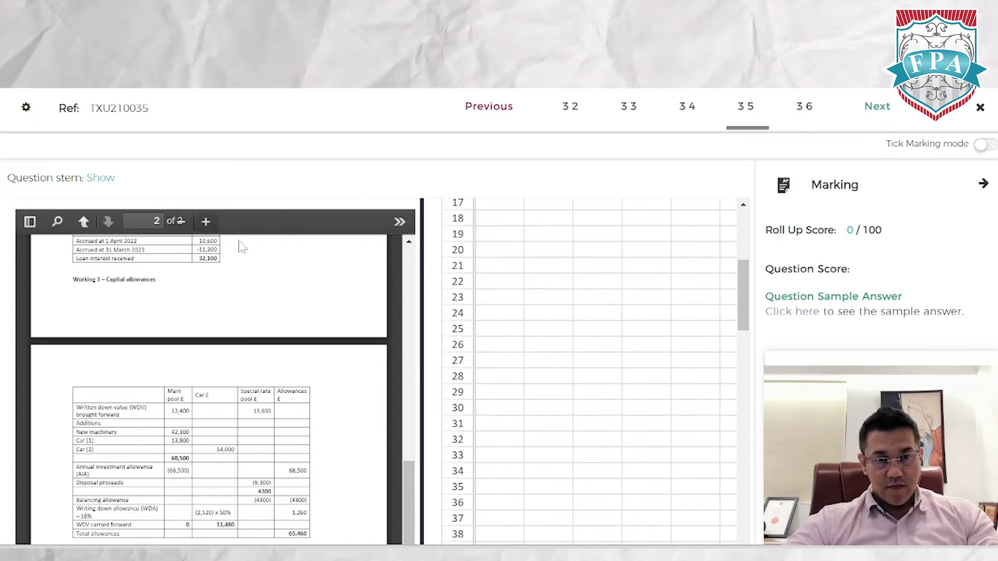
scroll(376, 471, "down", 6)
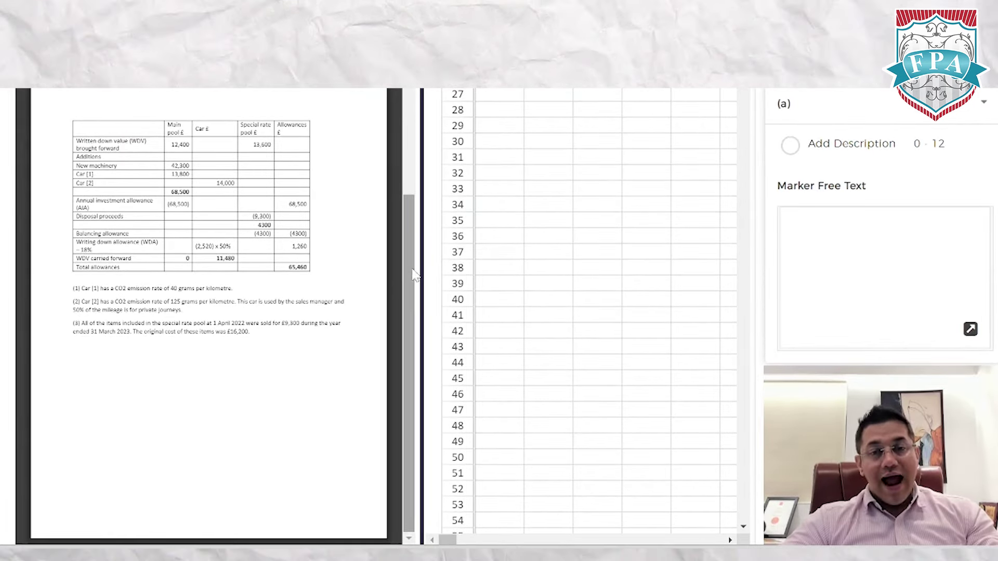
left_click_drag(407, 266, 413, 89)
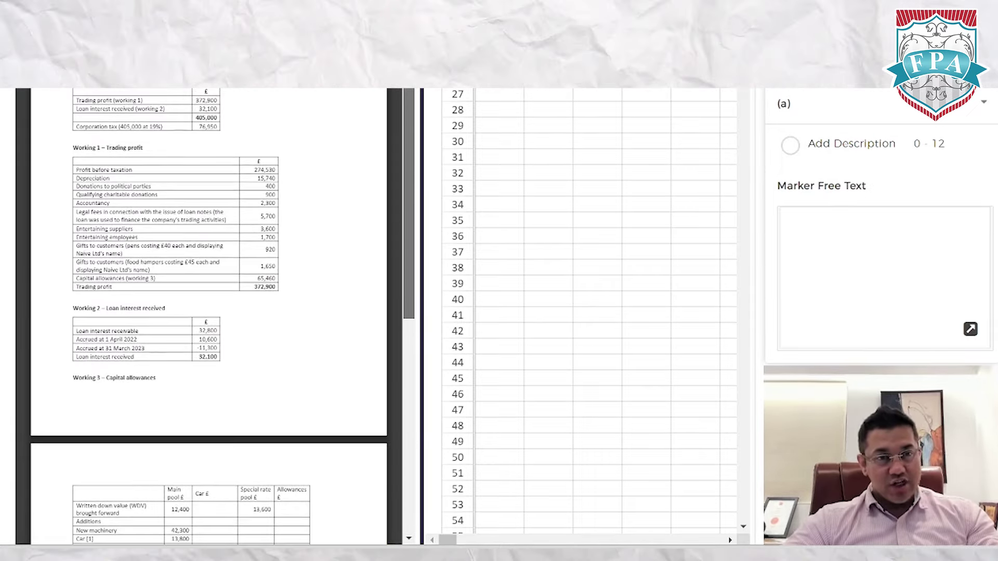
left_click(689, 379)
key("Up")
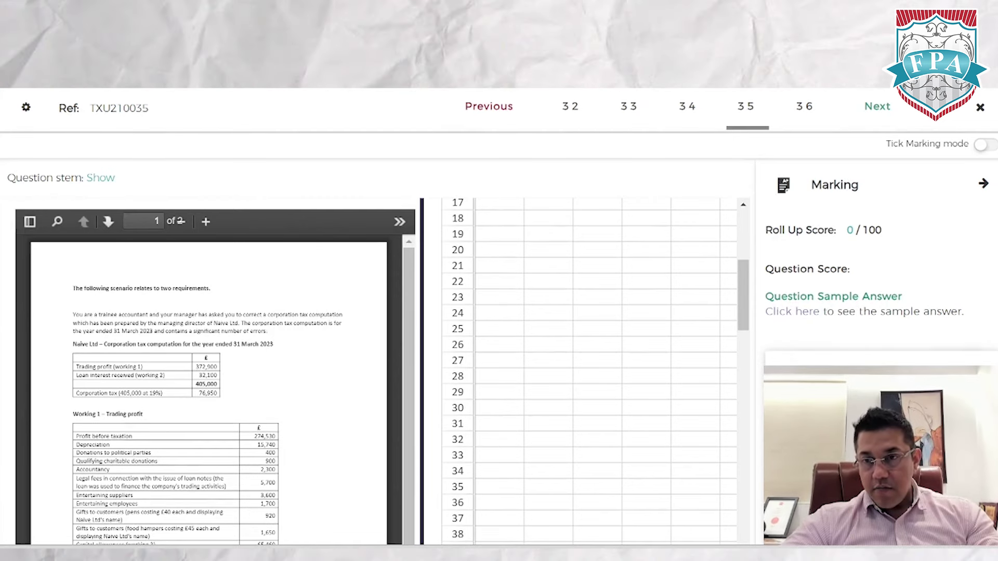
left_click(879, 109)
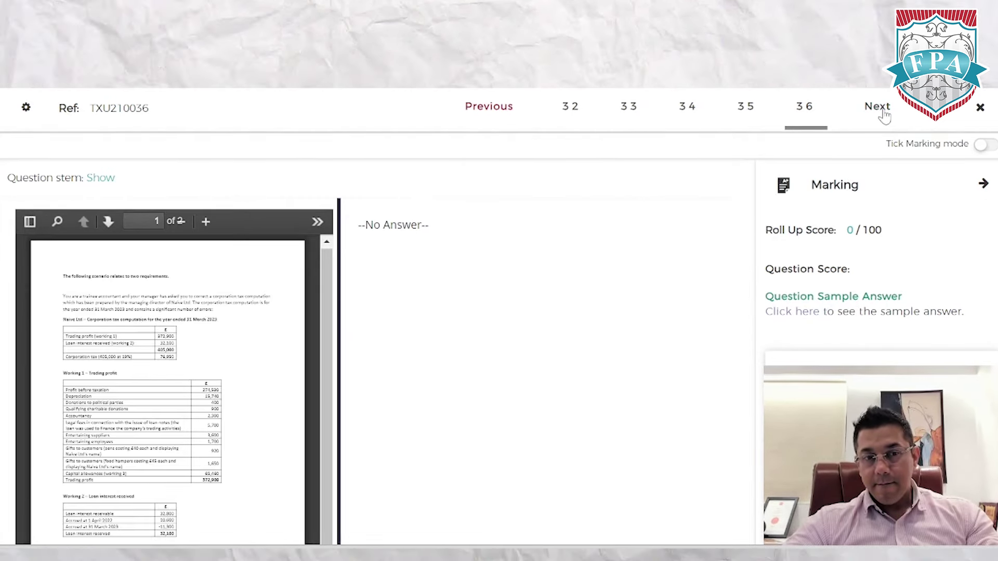
Step: Review question 36 with the marking panel hidden, confirming it has no answer
scroll(325, 468, "down", 3)
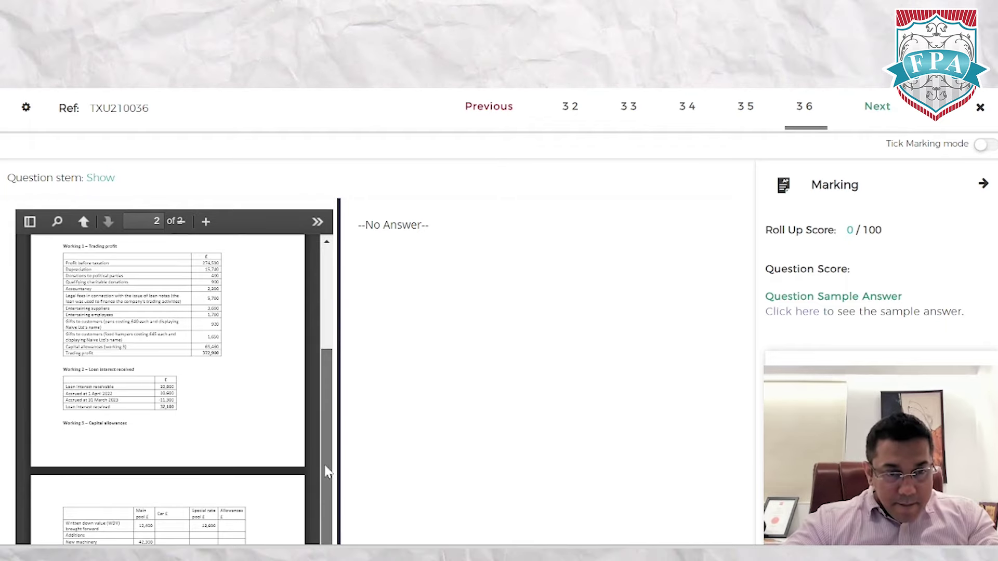
scroll(255, 458, "down", 5)
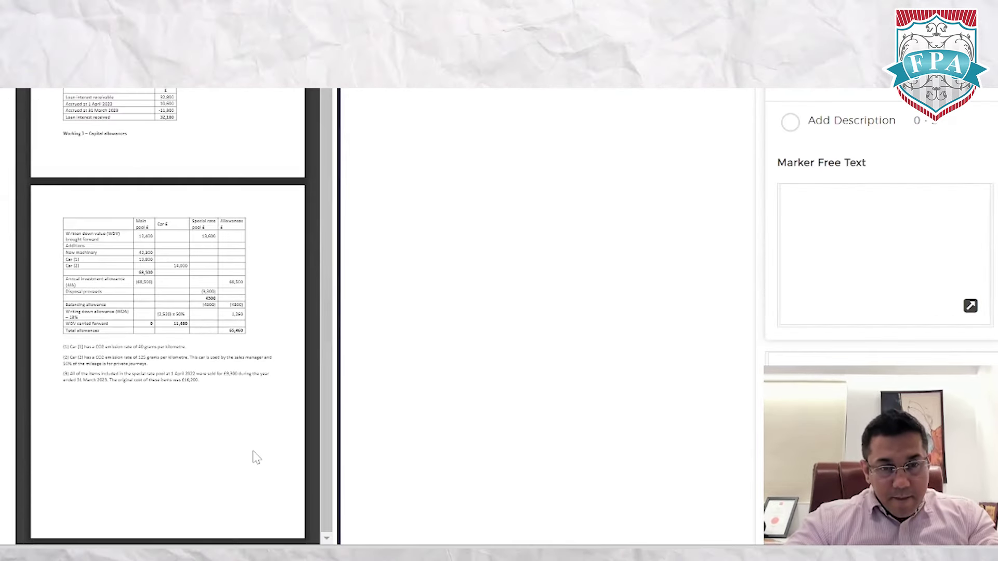
scroll(255, 457, "up", 10)
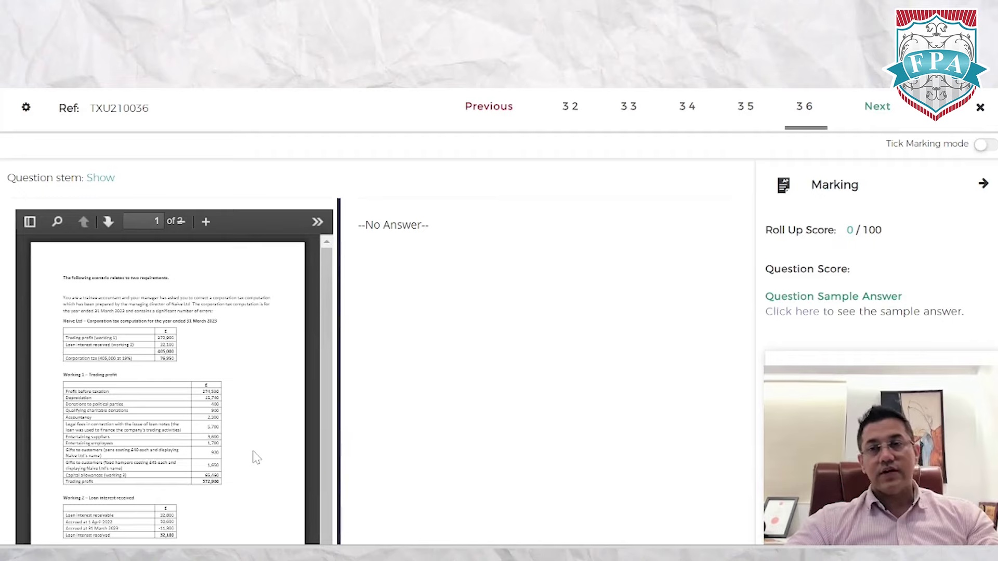
left_click(984, 185)
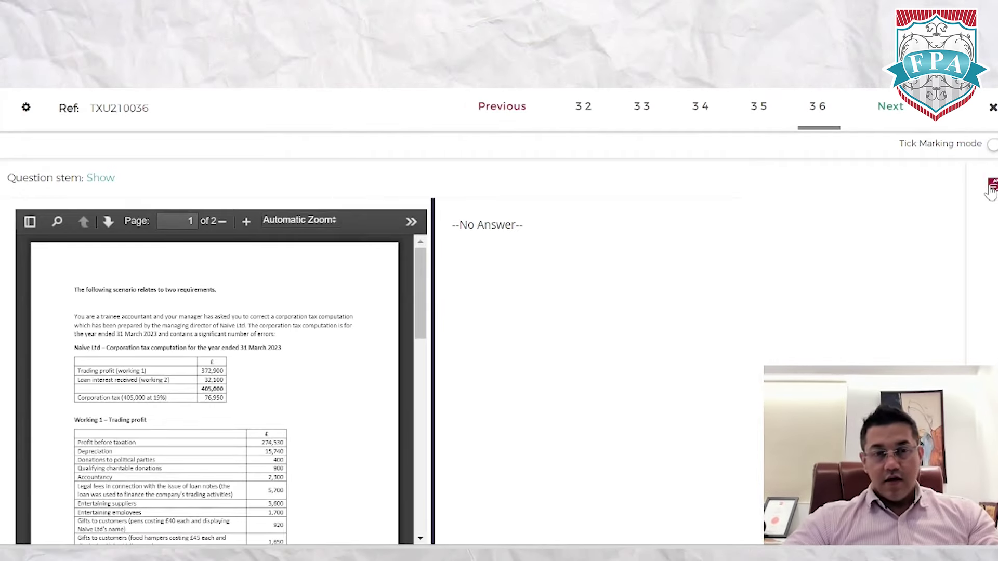
left_click_drag(416, 293, 442, 534)
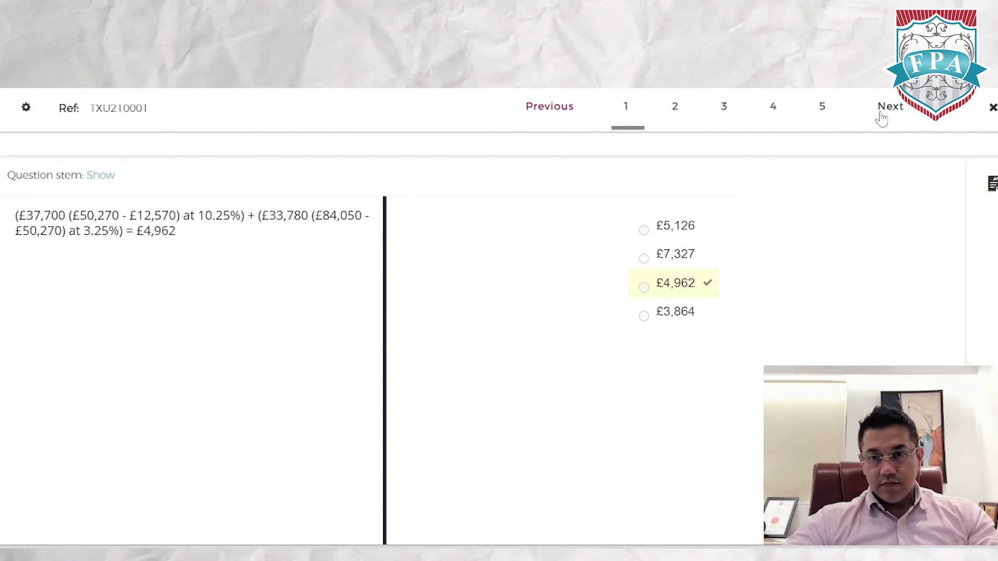
Step: Return to question 35 and bring the marking panel back
left_click(555, 110)
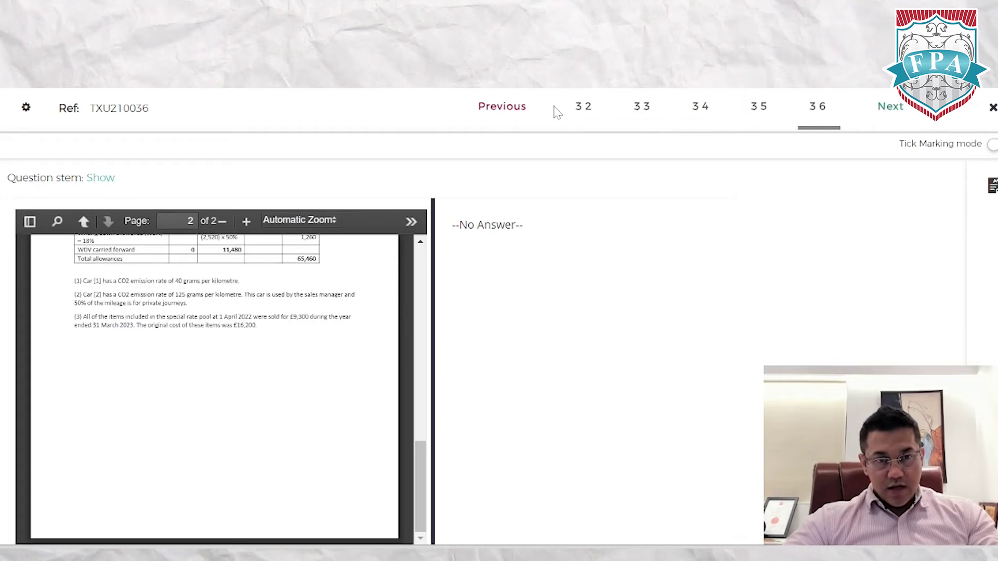
left_click(763, 109)
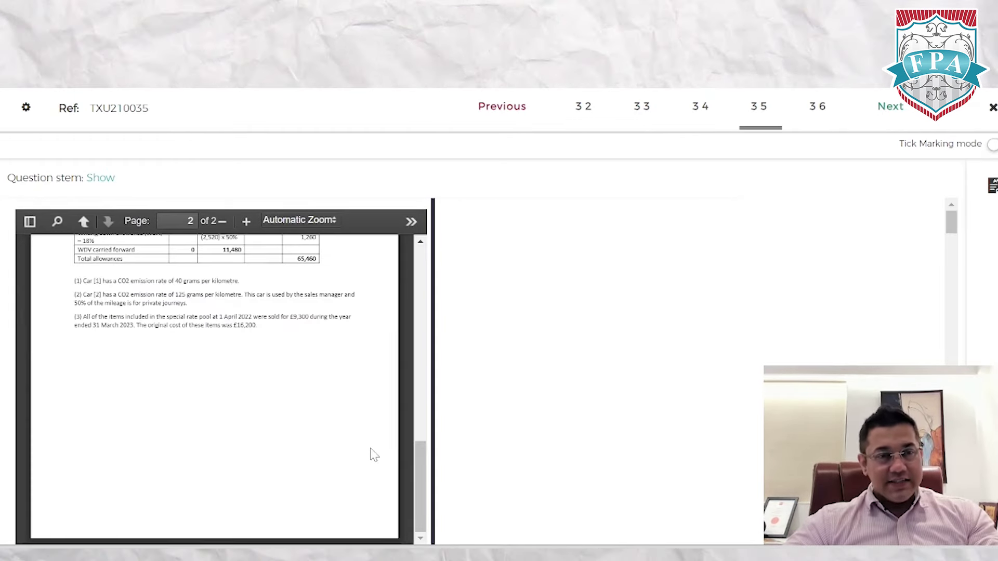
left_click_drag(426, 502, 439, 295)
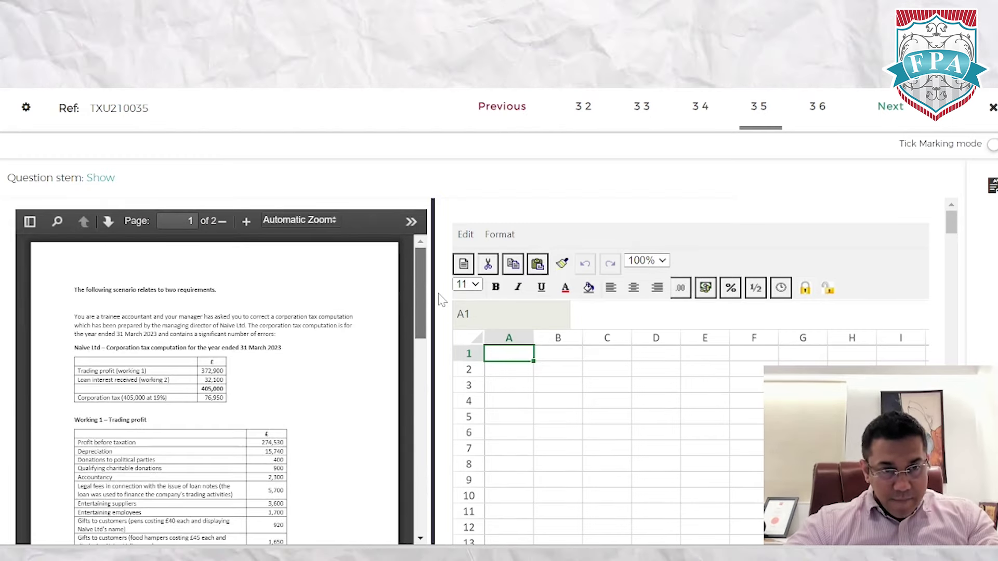
left_click(903, 292)
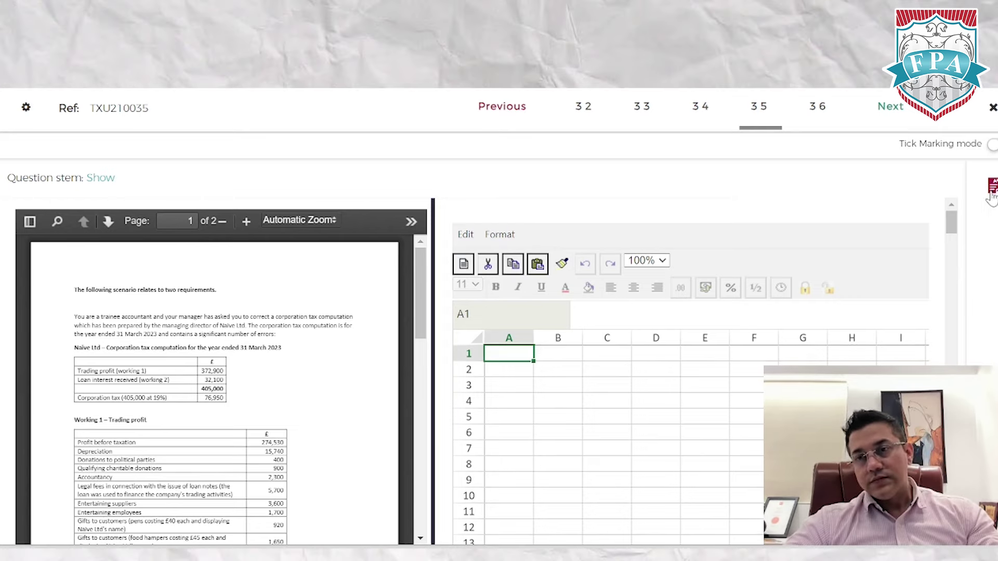
left_click(992, 189)
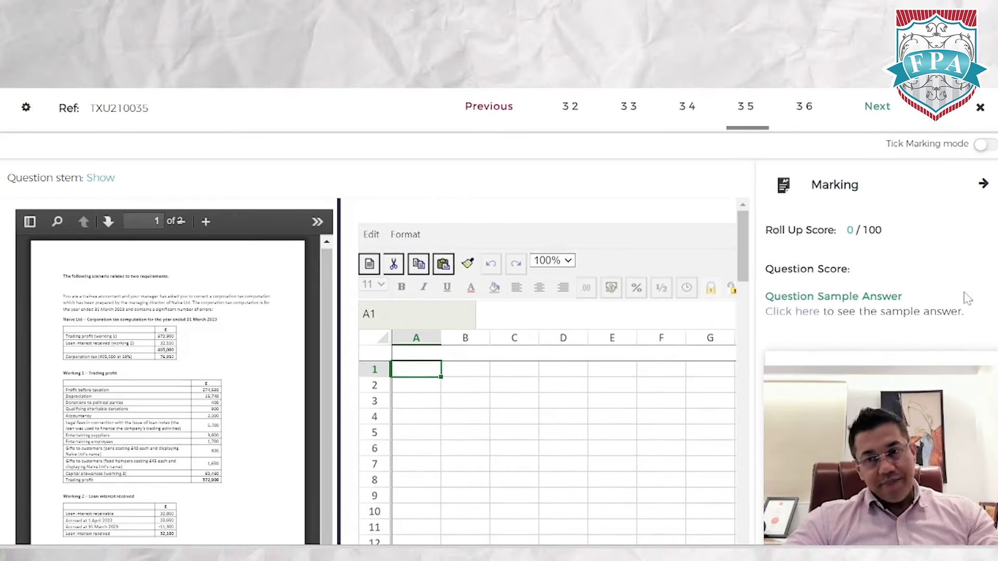
Step: Switch question 35's marking panel into Tick Marking mode
scroll(964, 298, "down", 3)
scroll(967, 299, "down", 2)
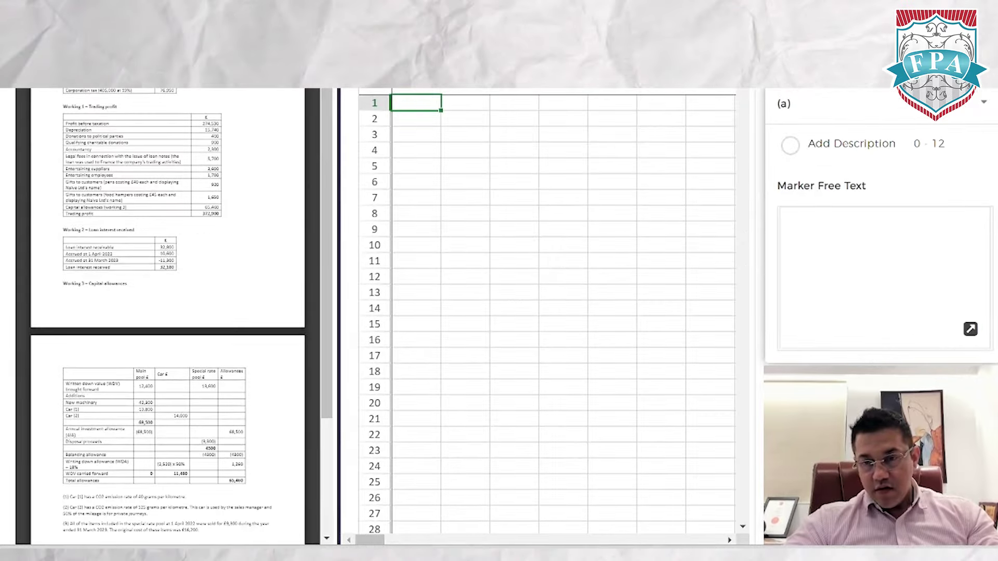
scroll(966, 299, "up", 1)
scroll(965, 294, "up", 4)
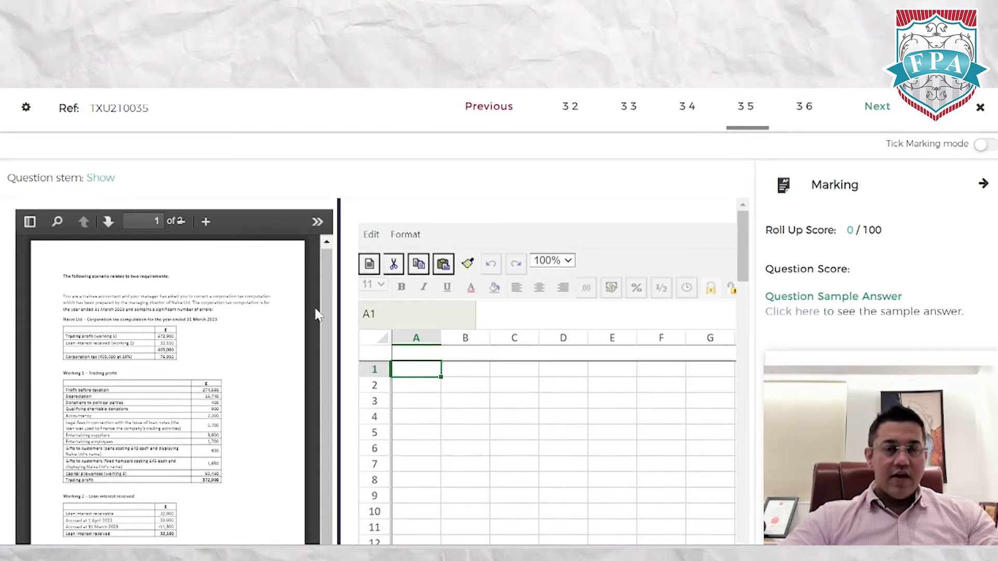
left_click_drag(325, 357, 329, 483)
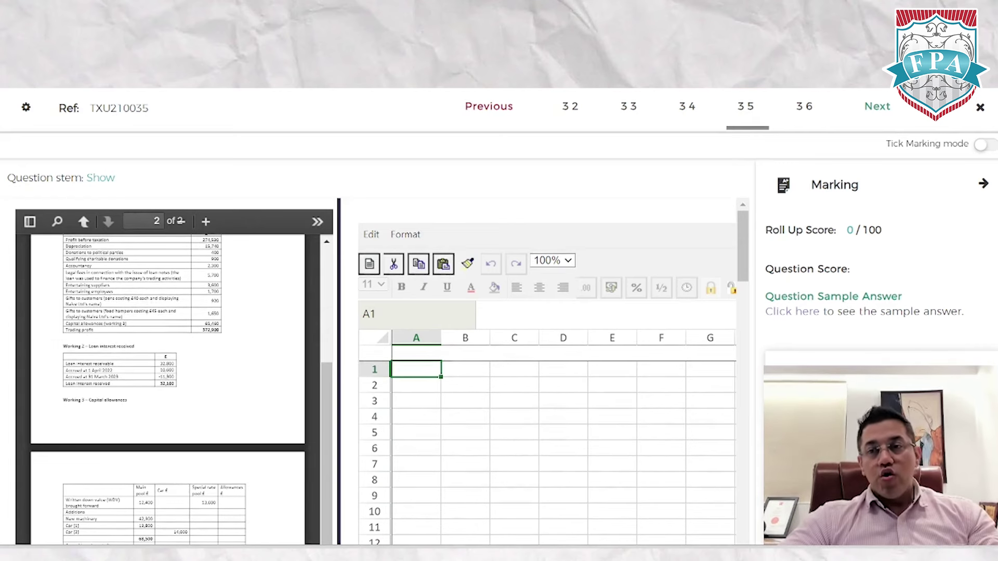
left_click(985, 146)
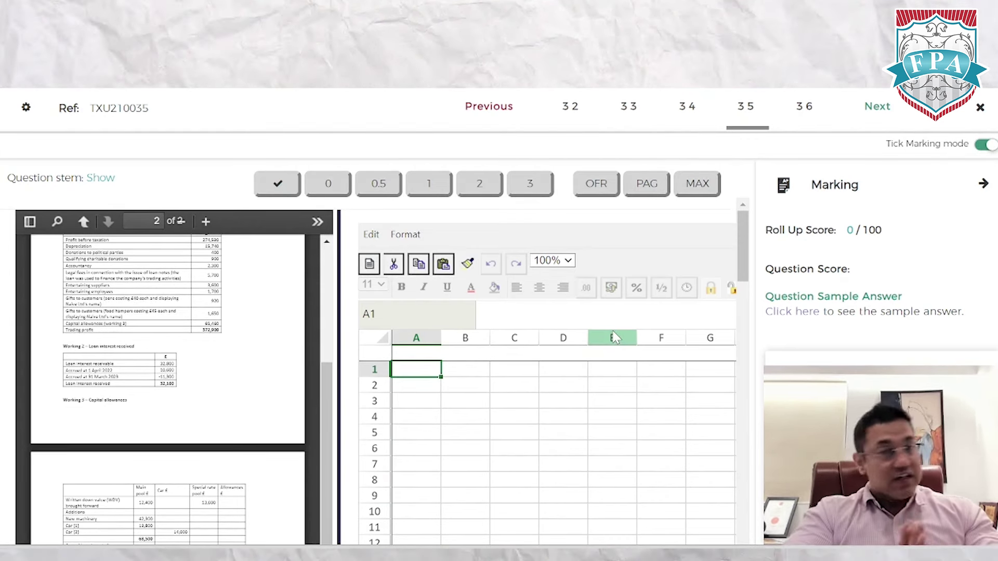
Step: Choose a 1-mark ✓ tick and place ticks at cells B3, C6 and B9
left_click(277, 185)
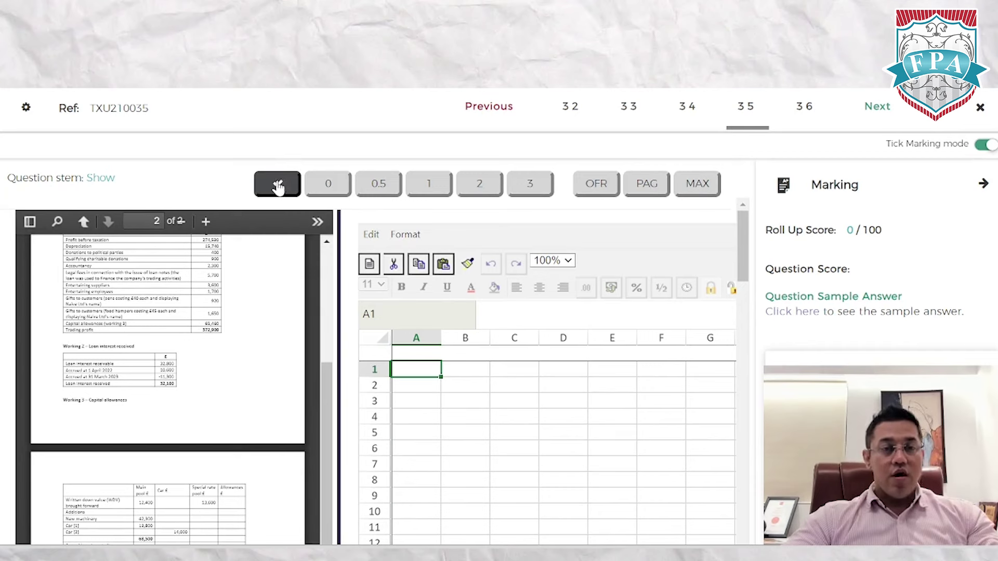
left_click(433, 188)
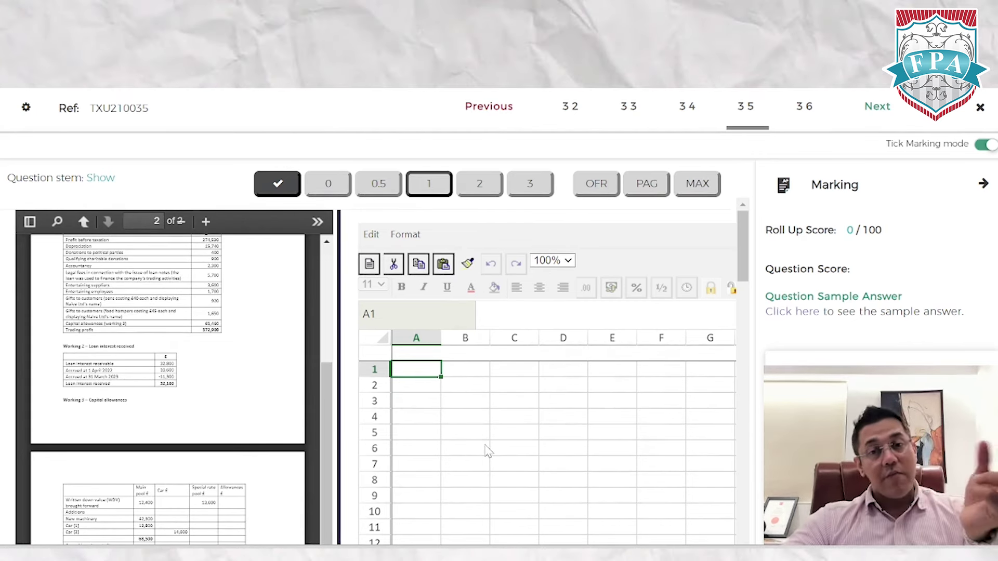
left_click(486, 404)
left_click(512, 449)
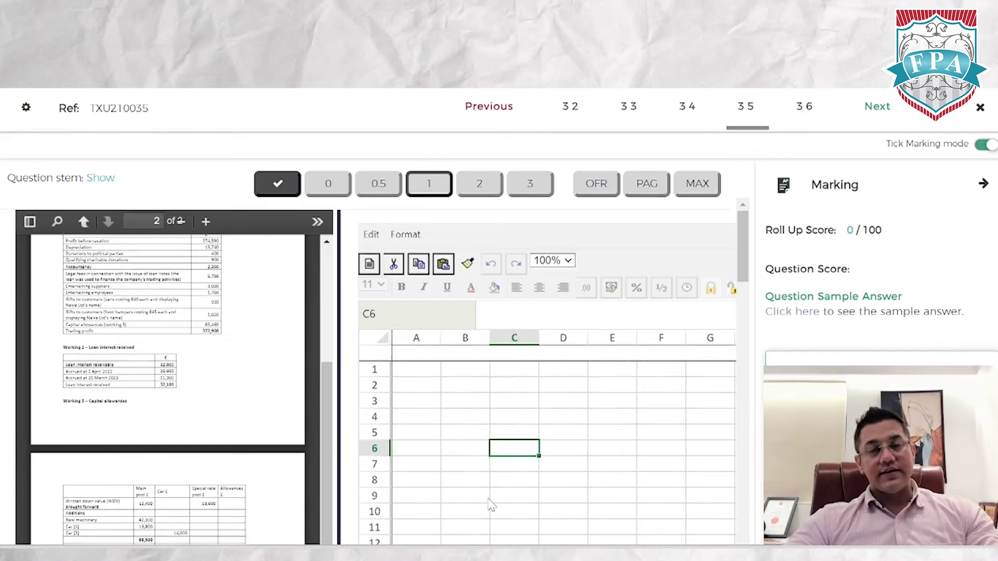
left_click(489, 500)
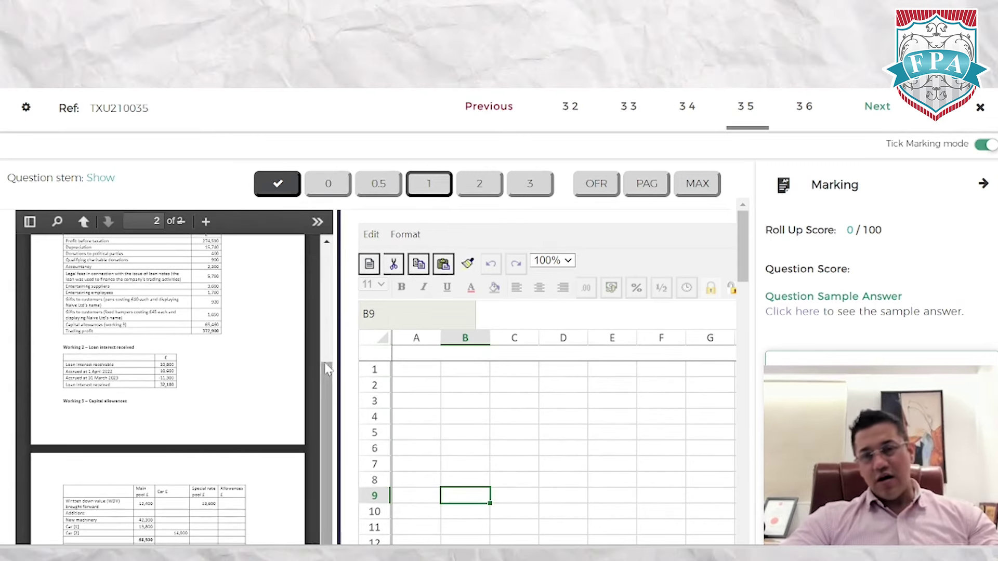
left_click_drag(322, 382, 331, 279)
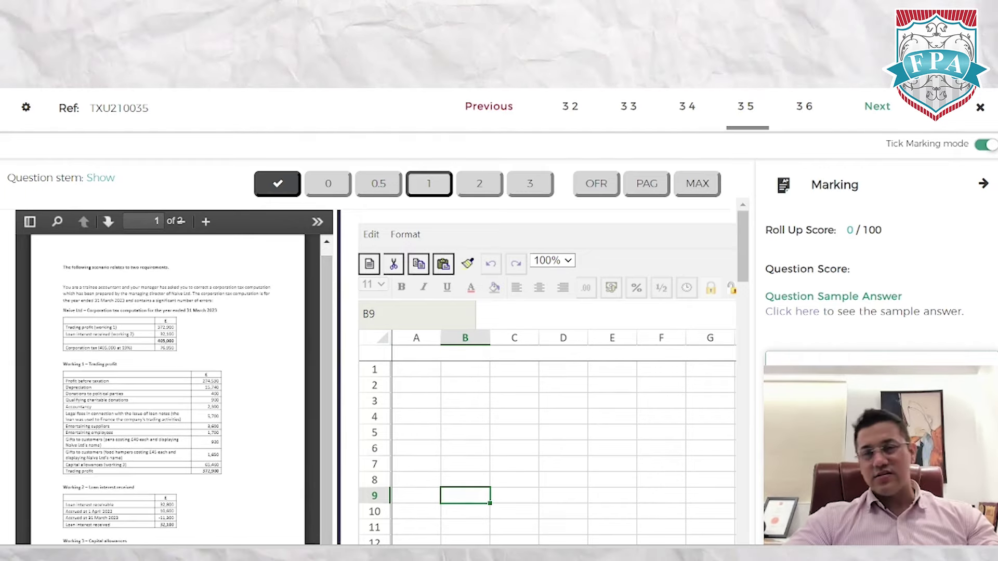